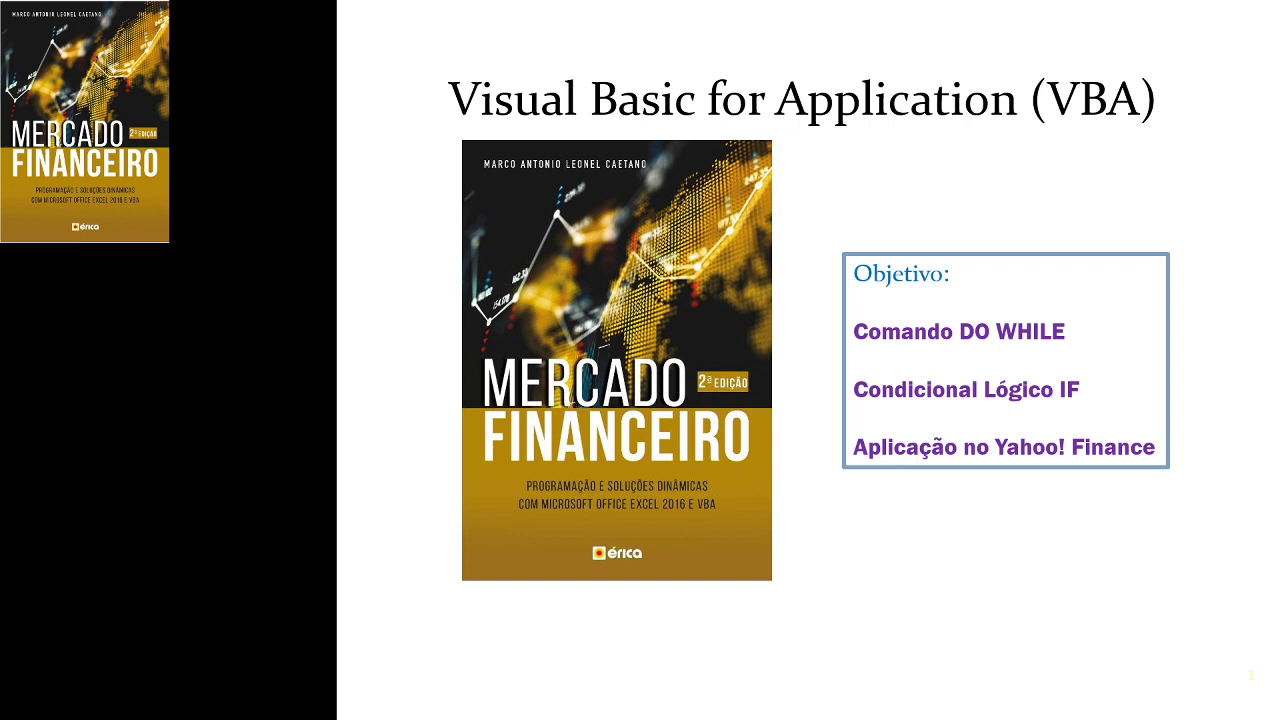
Advance the slideshow to slide 2, 'Programação com IF-Then_Else e Do While'.
click(945, 452)
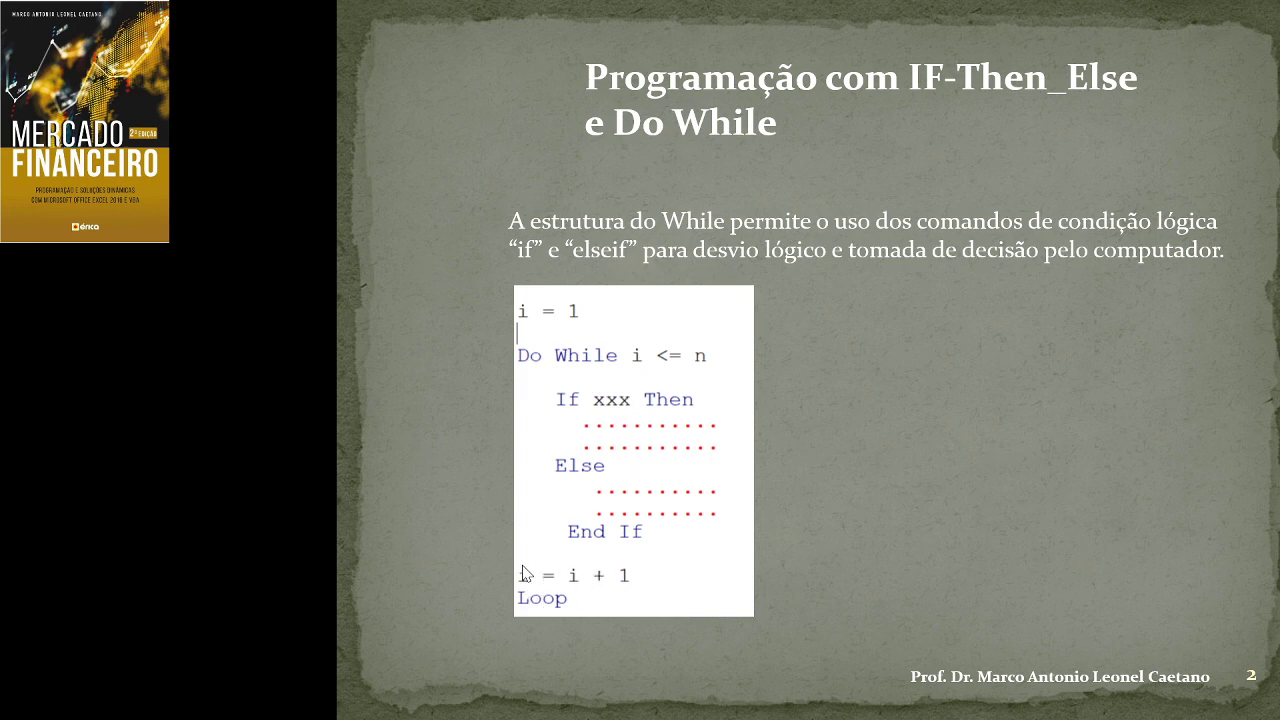
Advance to slide 3, 'Exemplo', with the exec2 VBA code and Lucro/Prejuízo table.
click(700, 487)
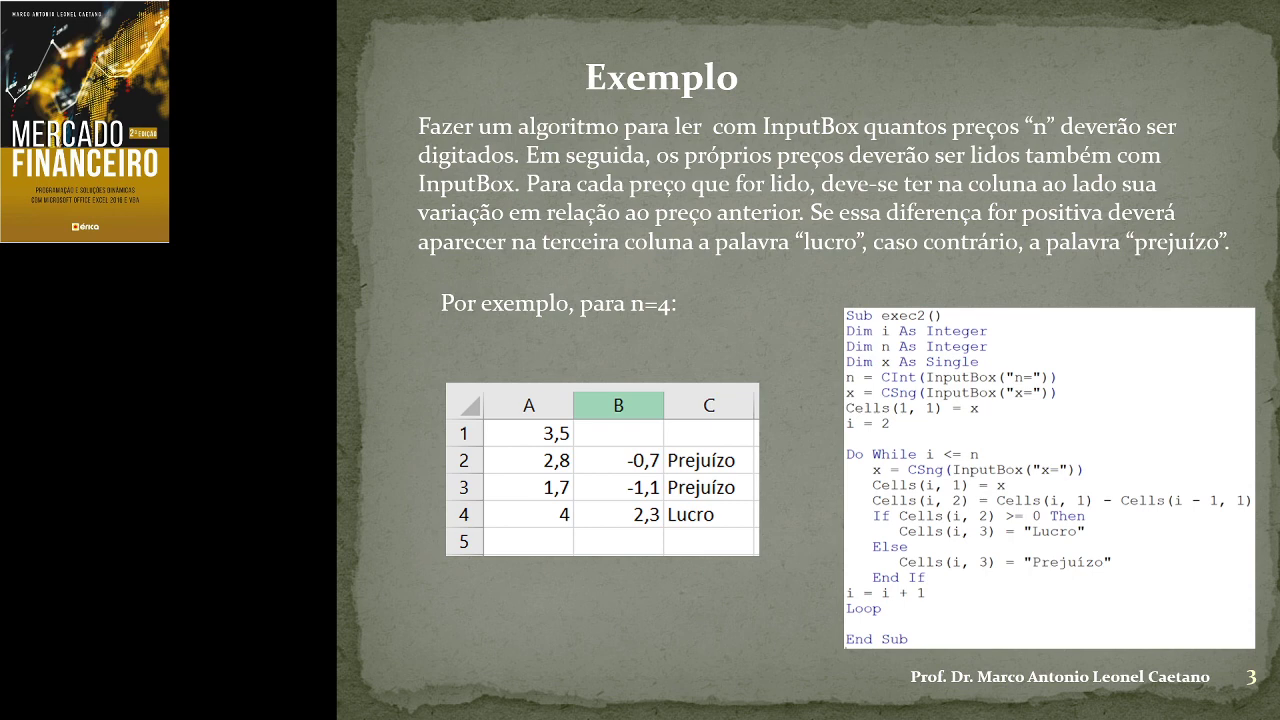
Show slide 4 on stock returns, end the slideshow, and go to Yahoo Finance's quote search in Chrome.
key(Right)
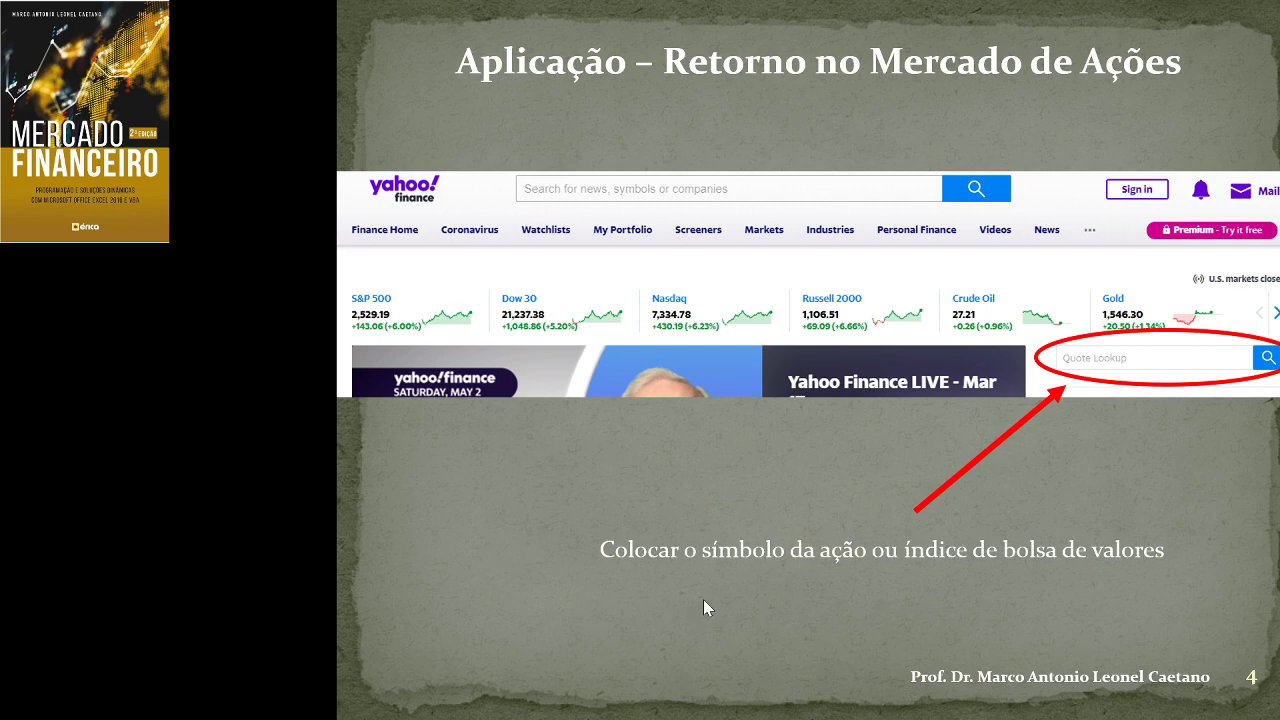
key(Escape)
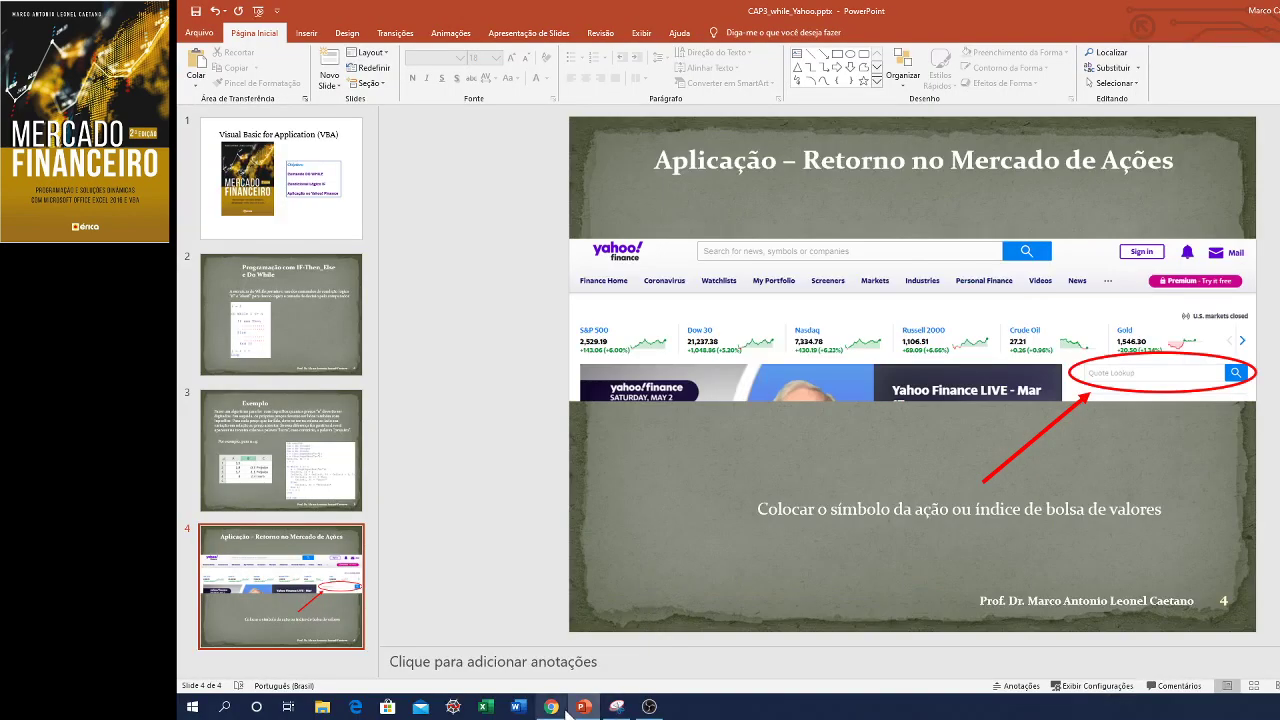
click(551, 706)
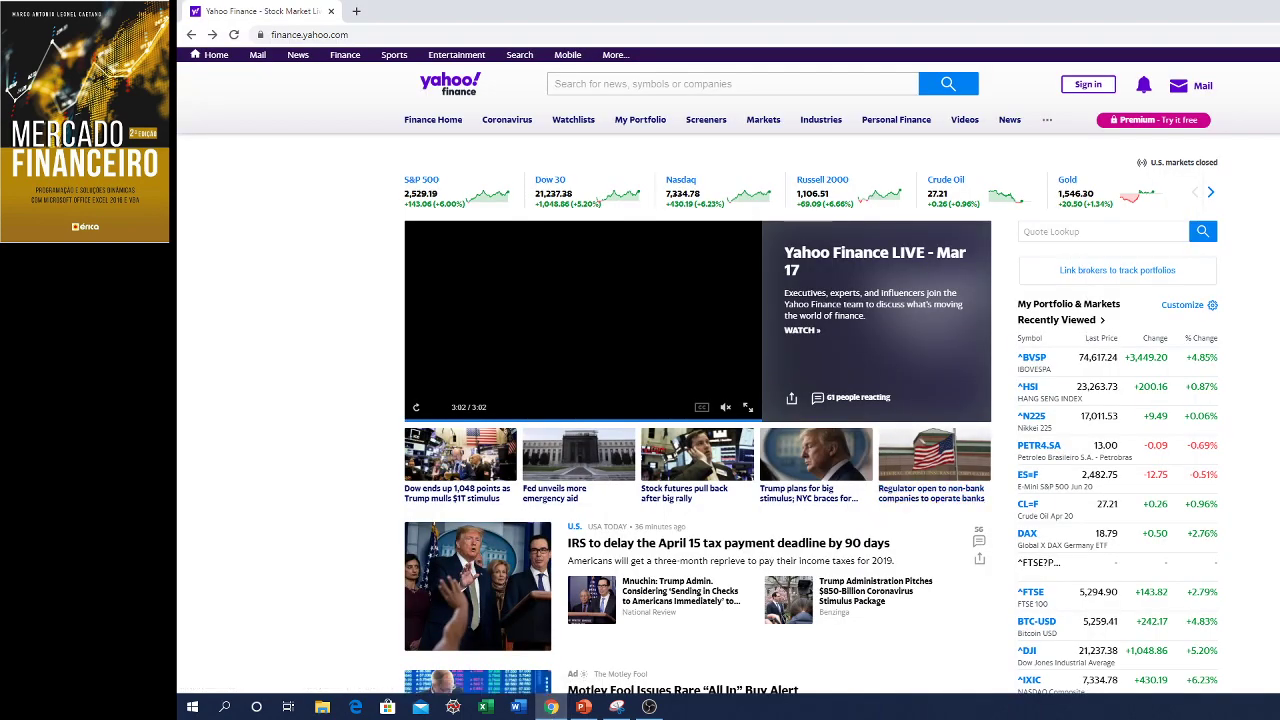
click(1100, 231)
Look up 'ibov', open ^BVSP historical data, and download Mar 17, 2019–Mar 17, 2020 as ^BVSP.csv.
text(ib)
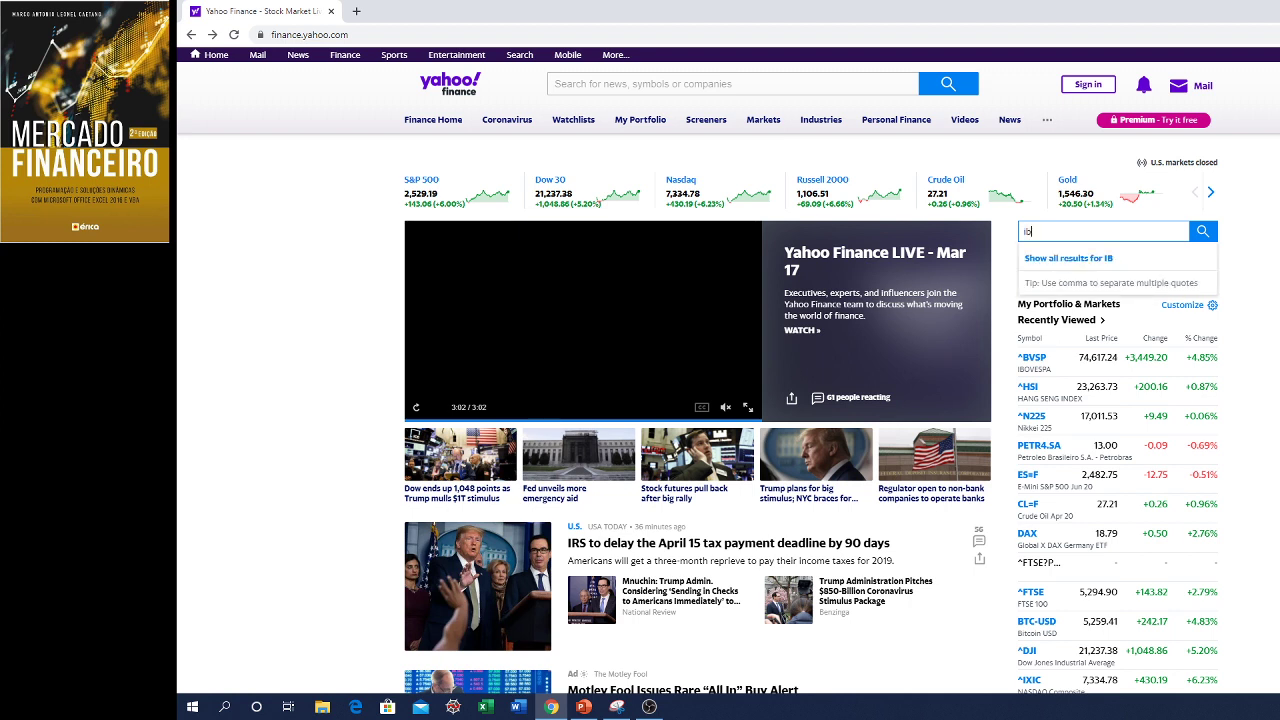
text(ov)
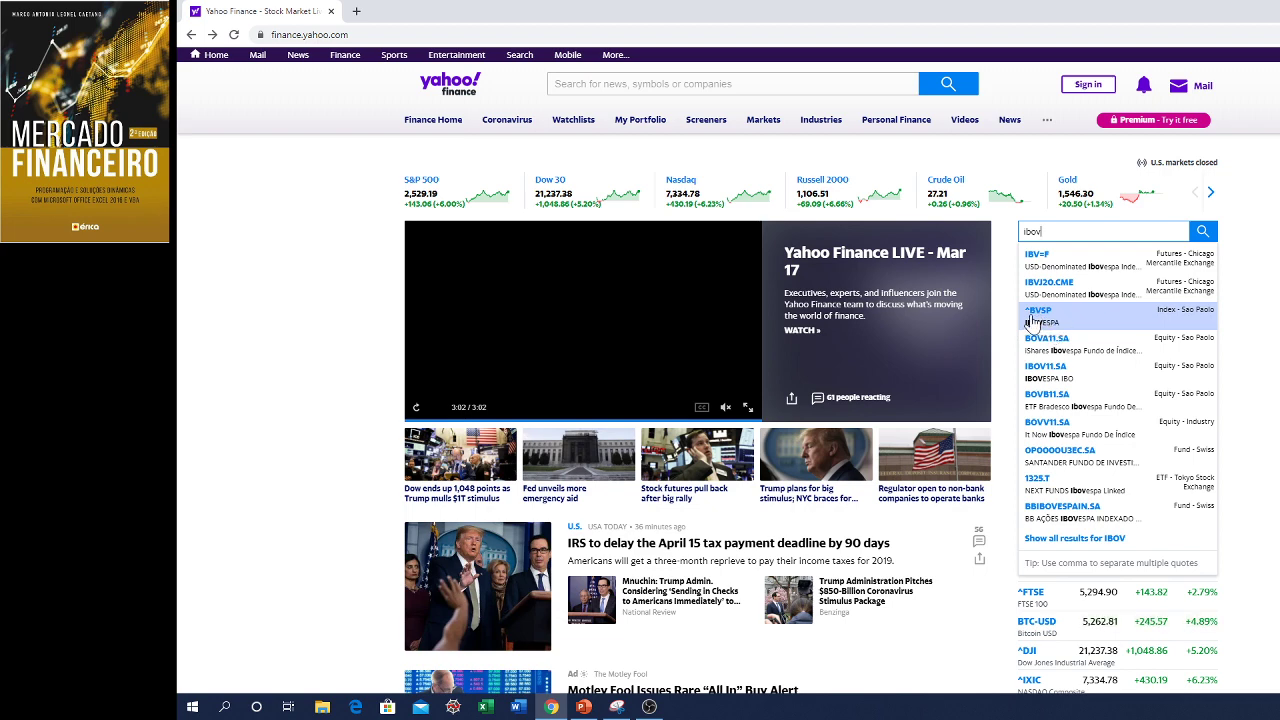
click(1036, 318)
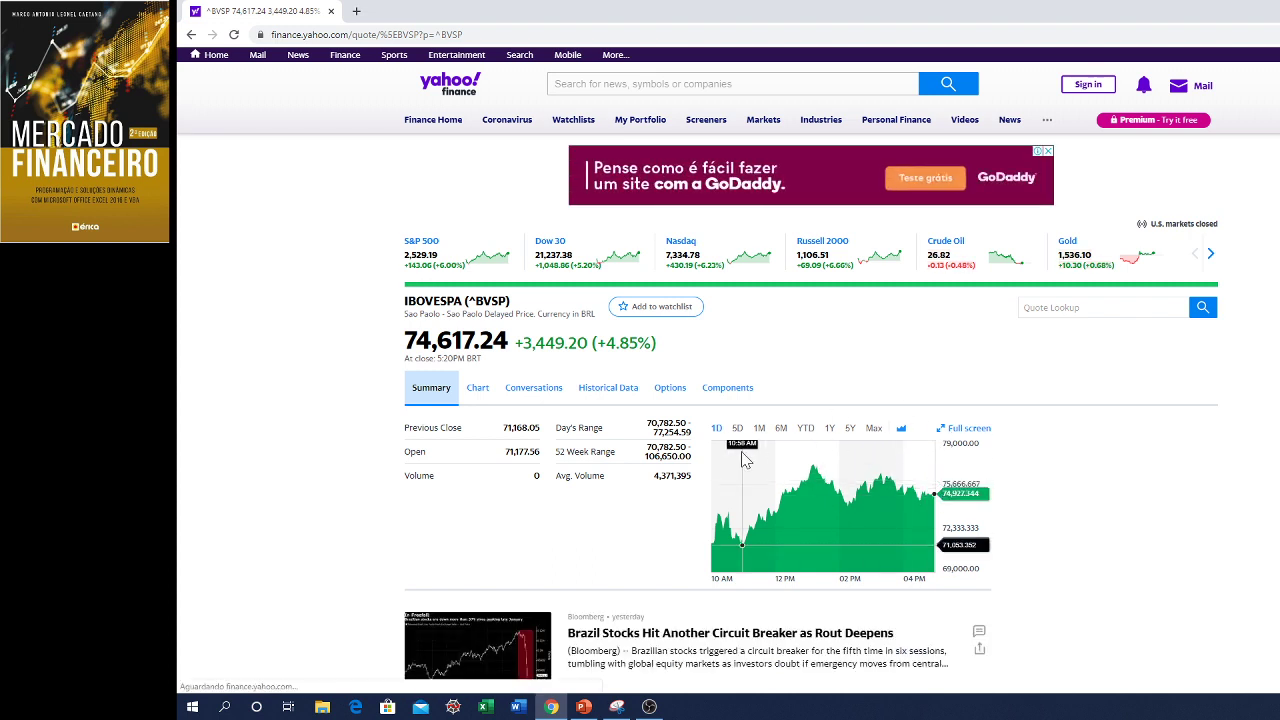
click(600, 399)
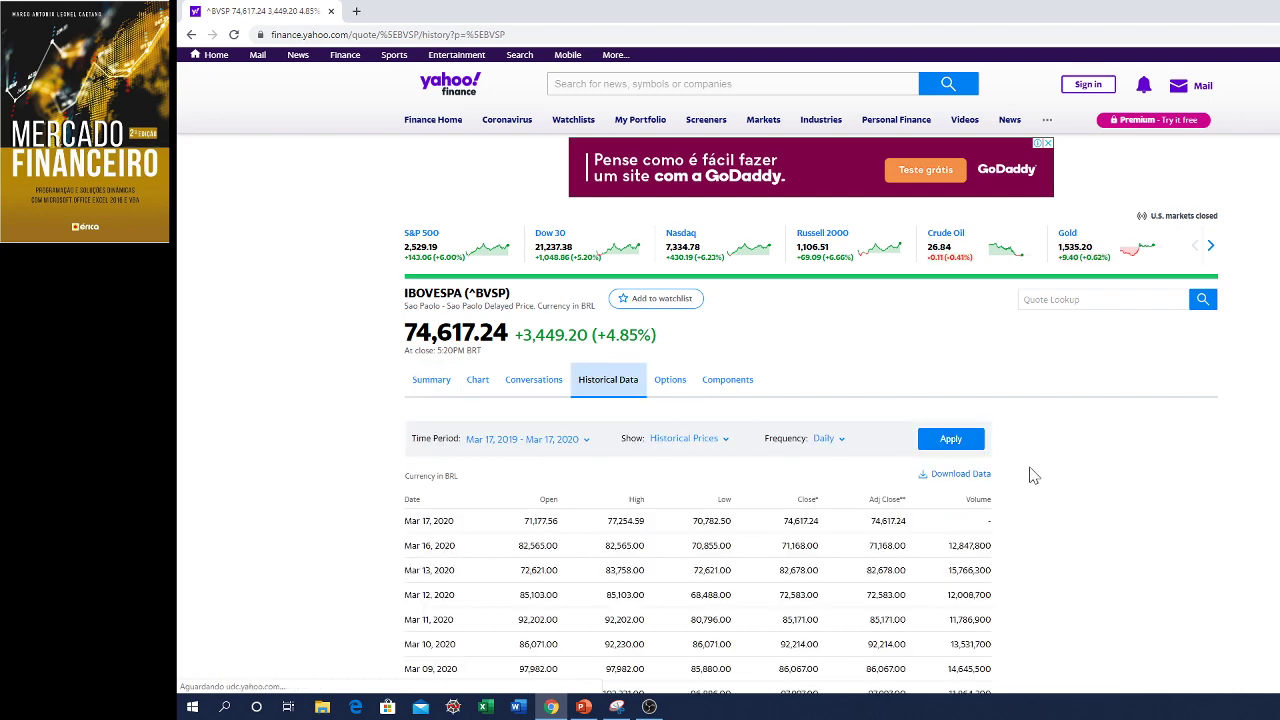
scroll(835, 510, down, 1)
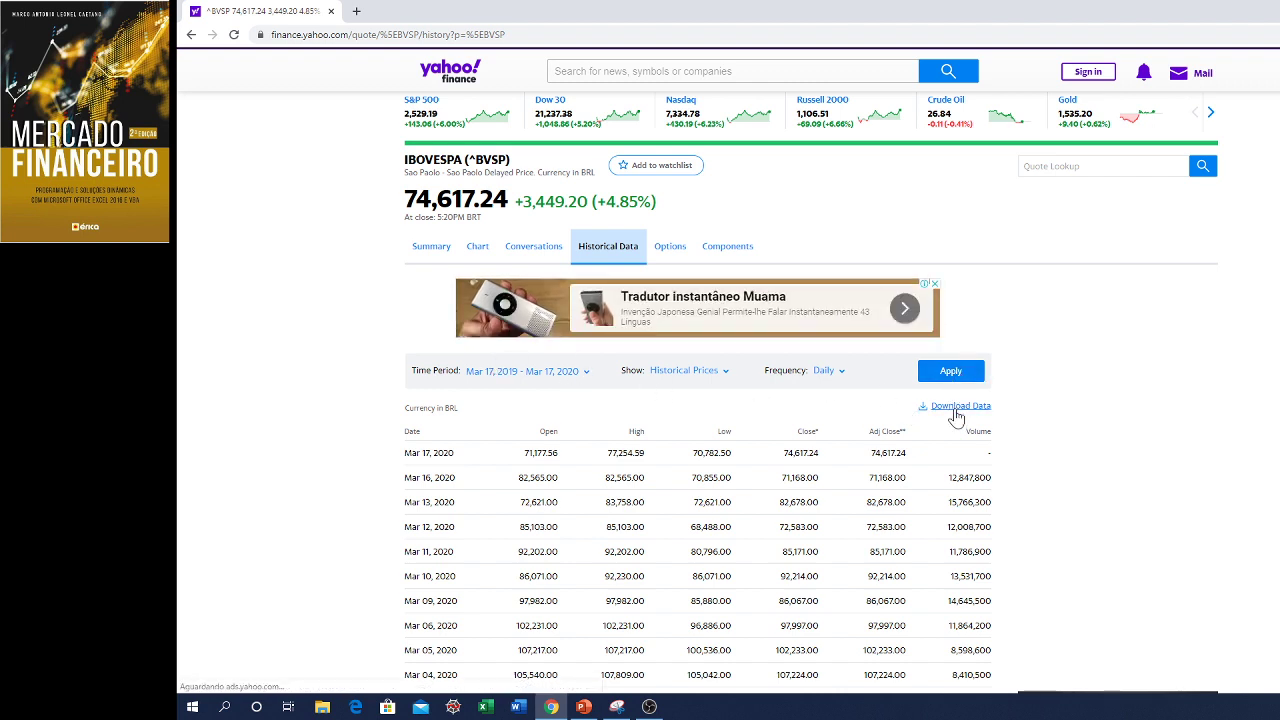
click(946, 374)
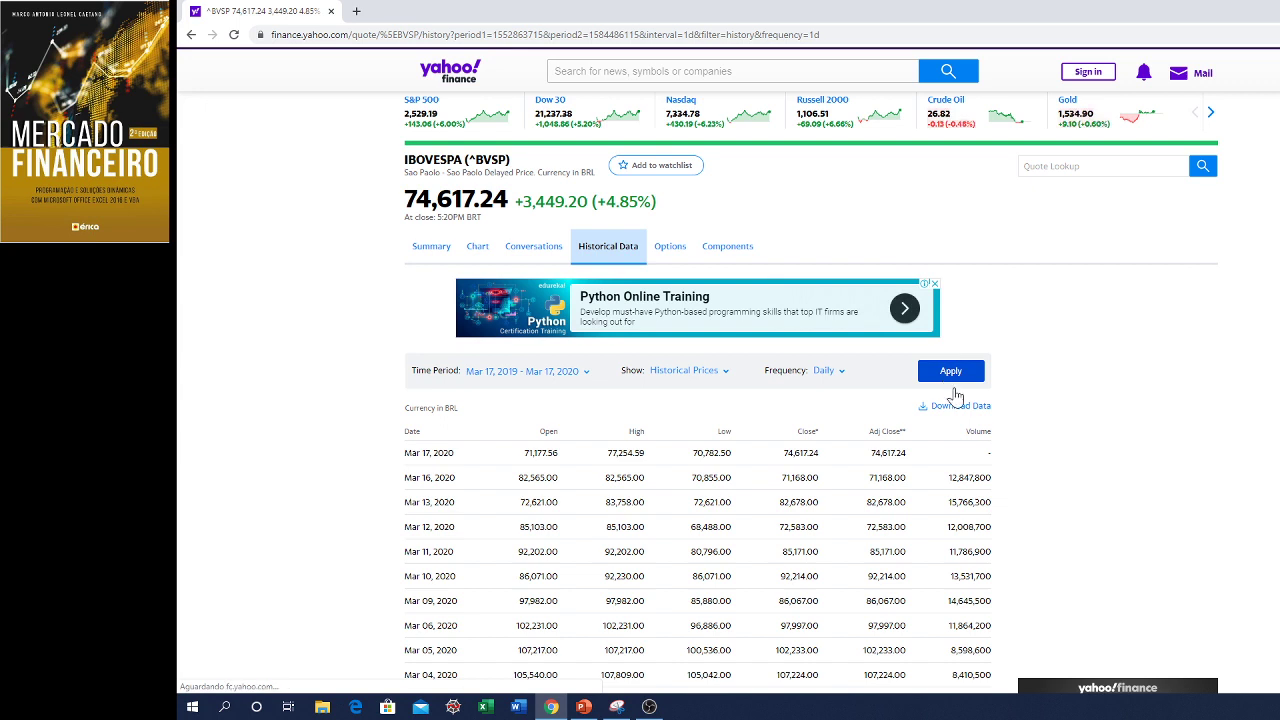
click(945, 409)
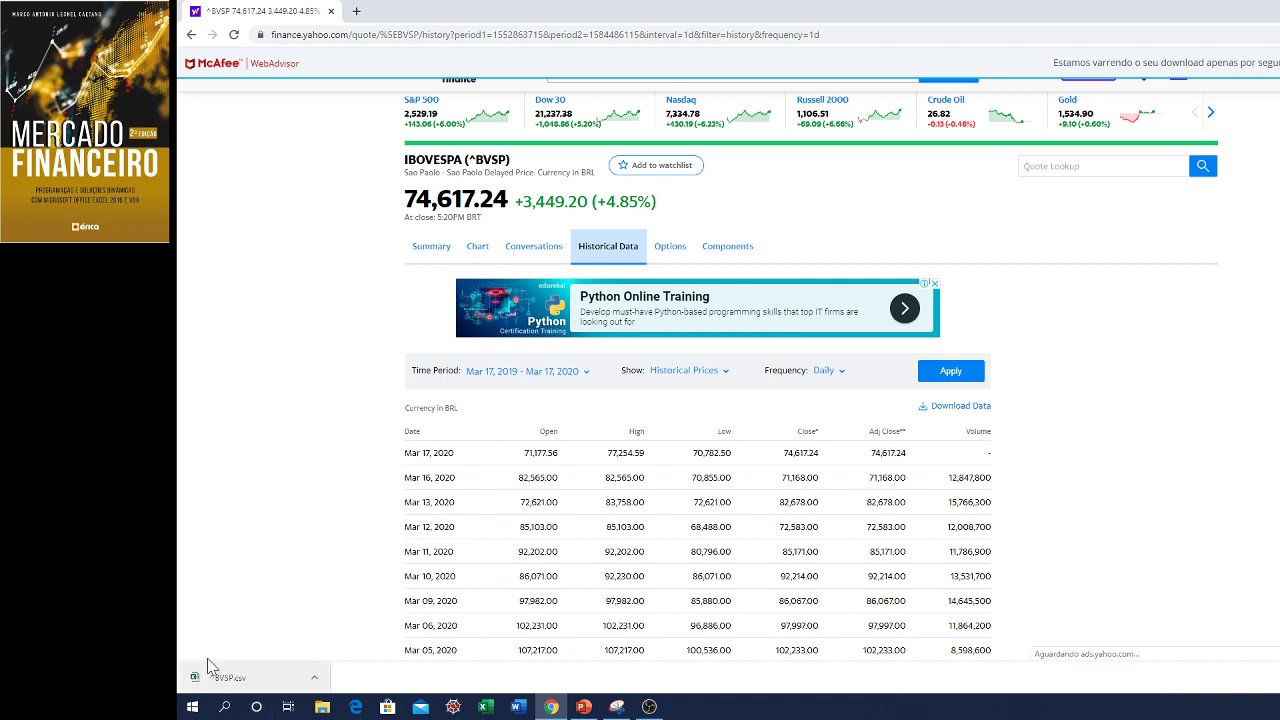
Open ^BVSP.csv in Excel and briefly widen column A to inspect the comma-joined rows.
click(255, 686)
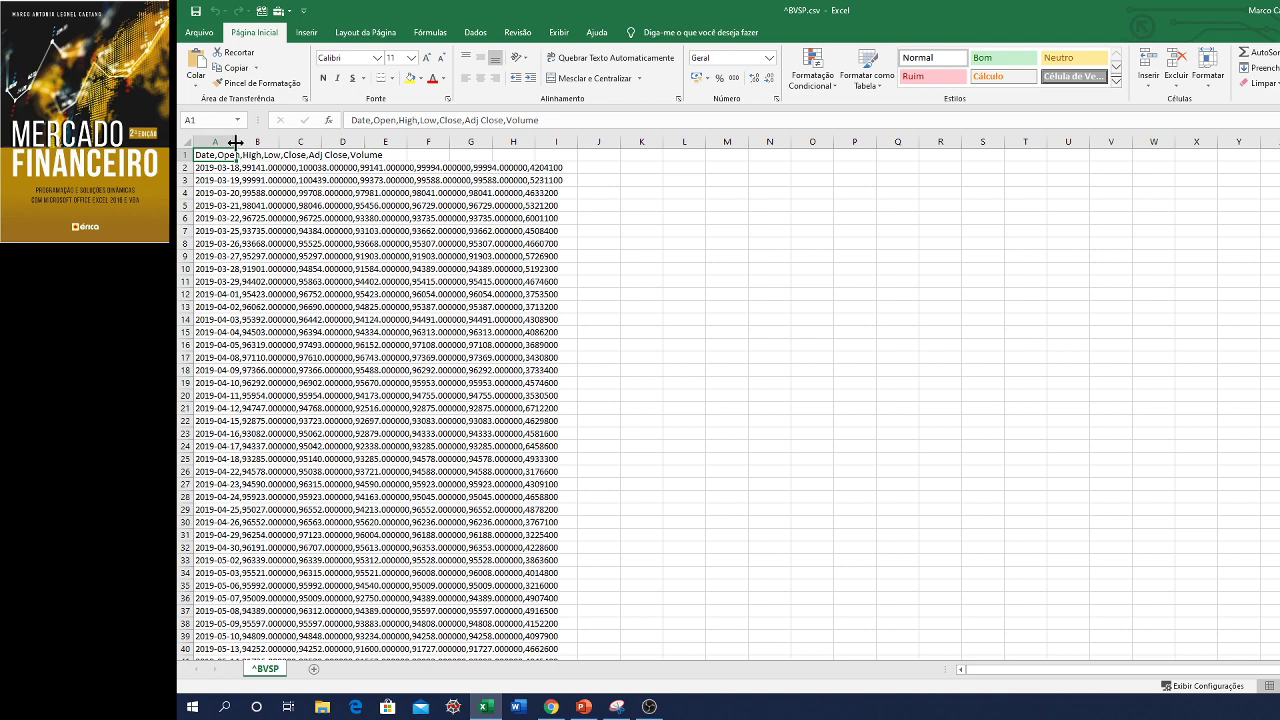
drag(235, 142, 566, 150)
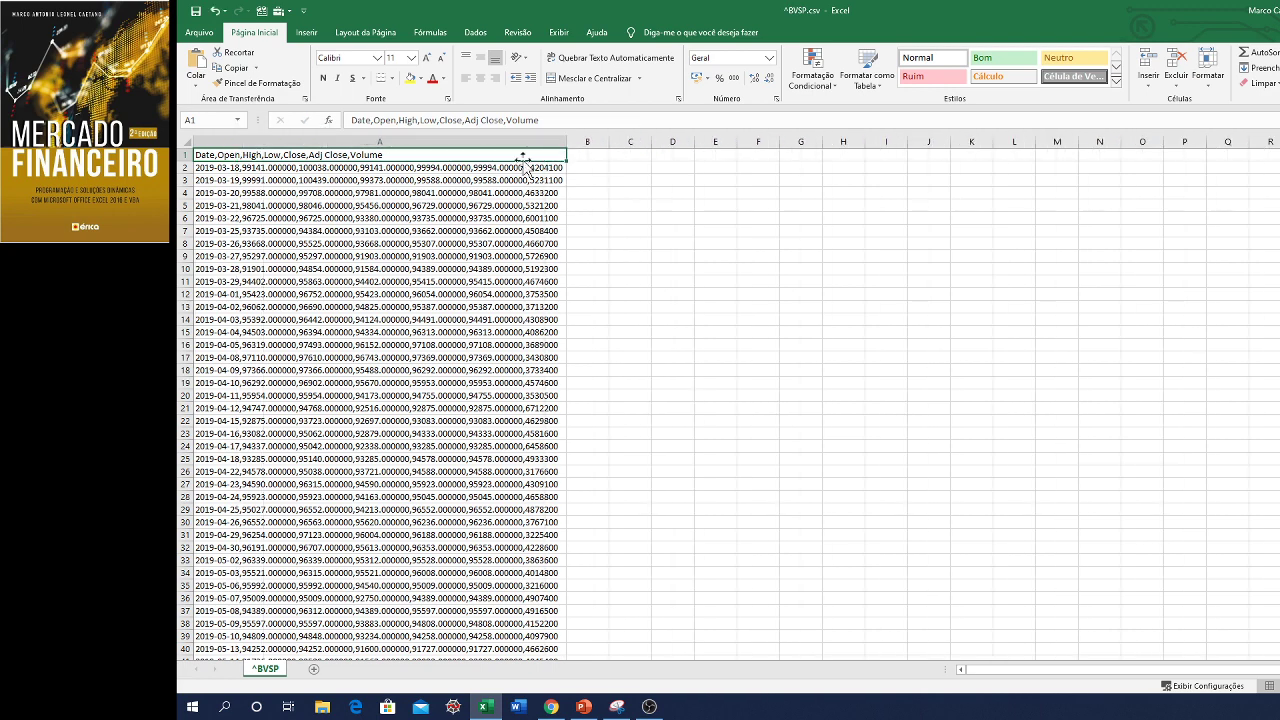
click(347, 172)
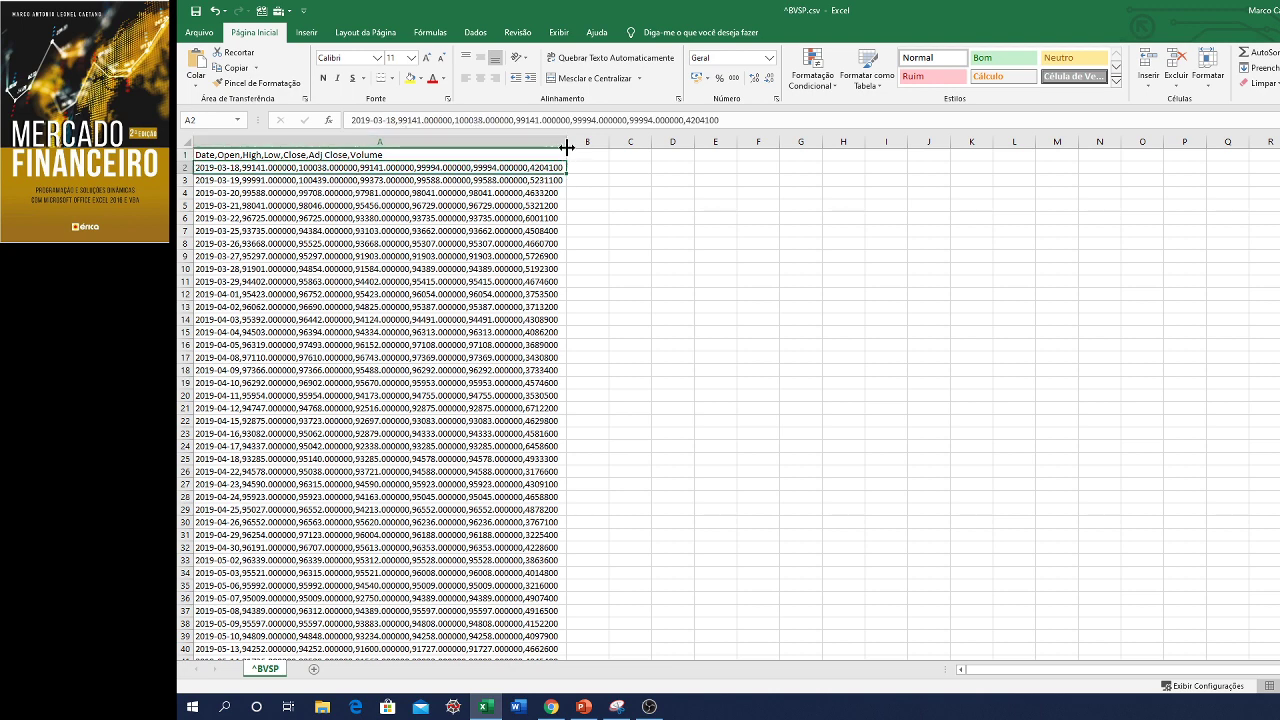
drag(566, 149, 305, 145)
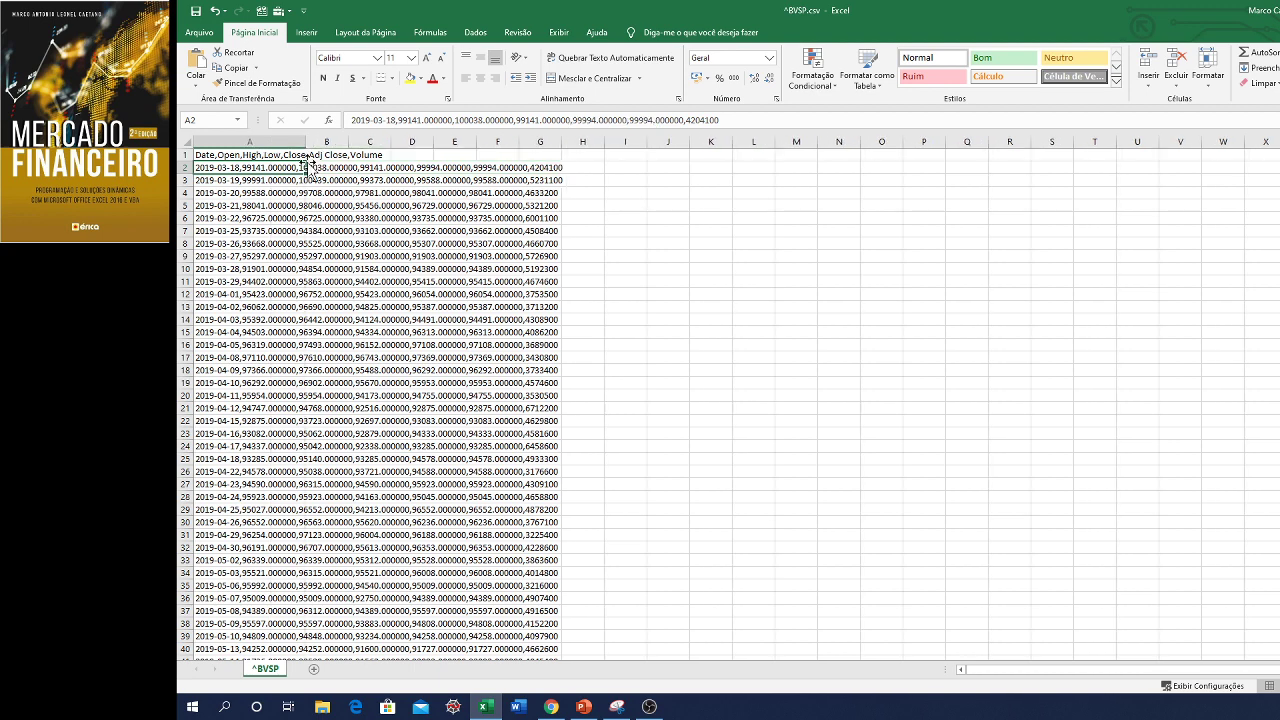
Select column A and start Texto para Colunas from the Dados tab.
click(259, 139)
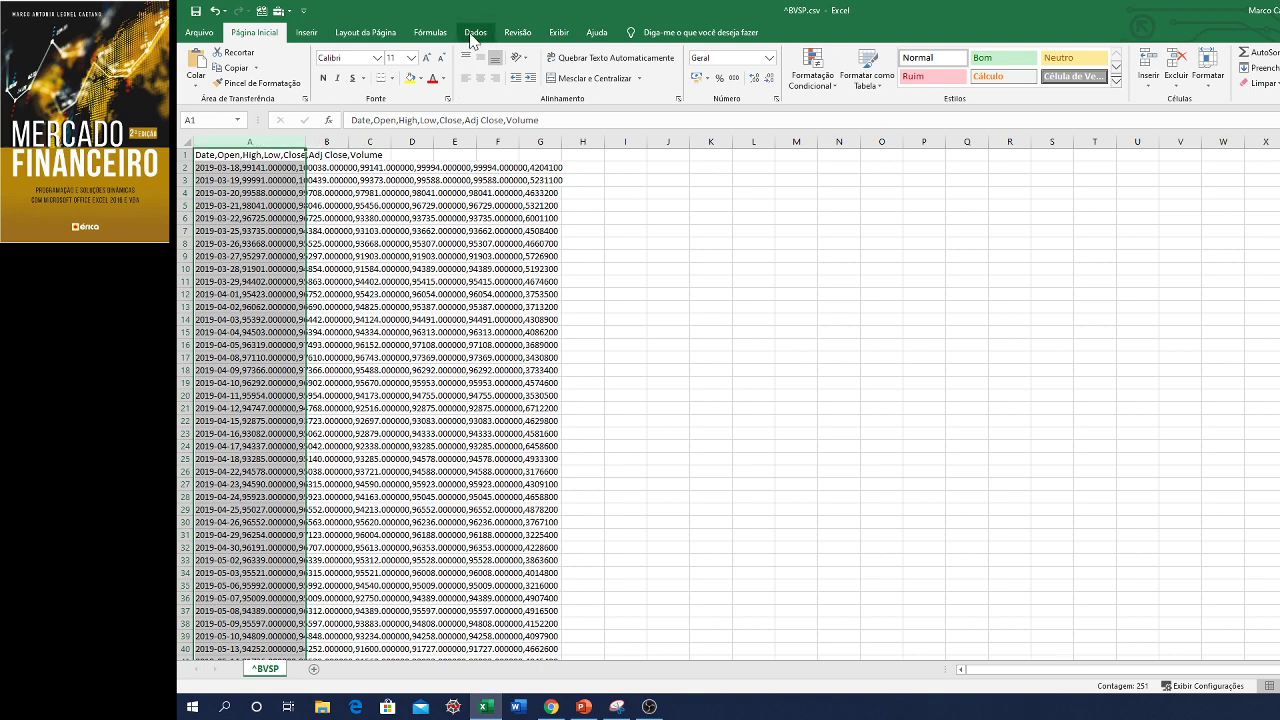
click(475, 32)
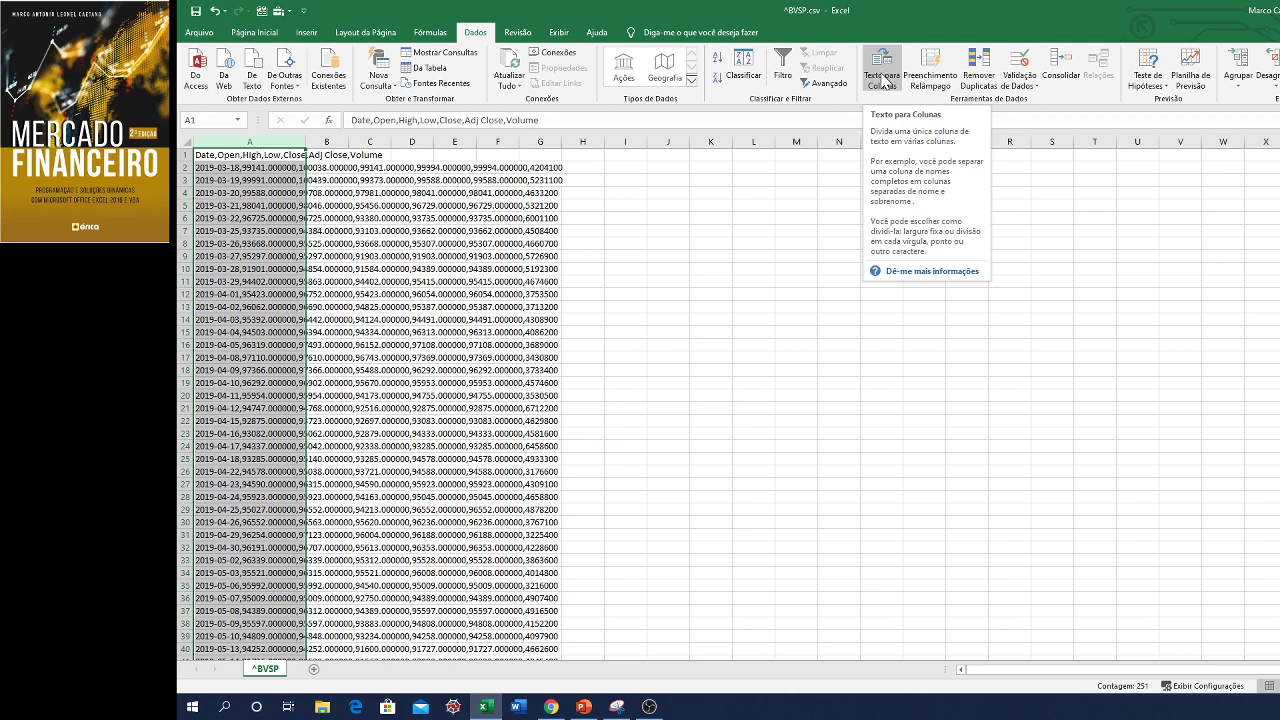
click(883, 82)
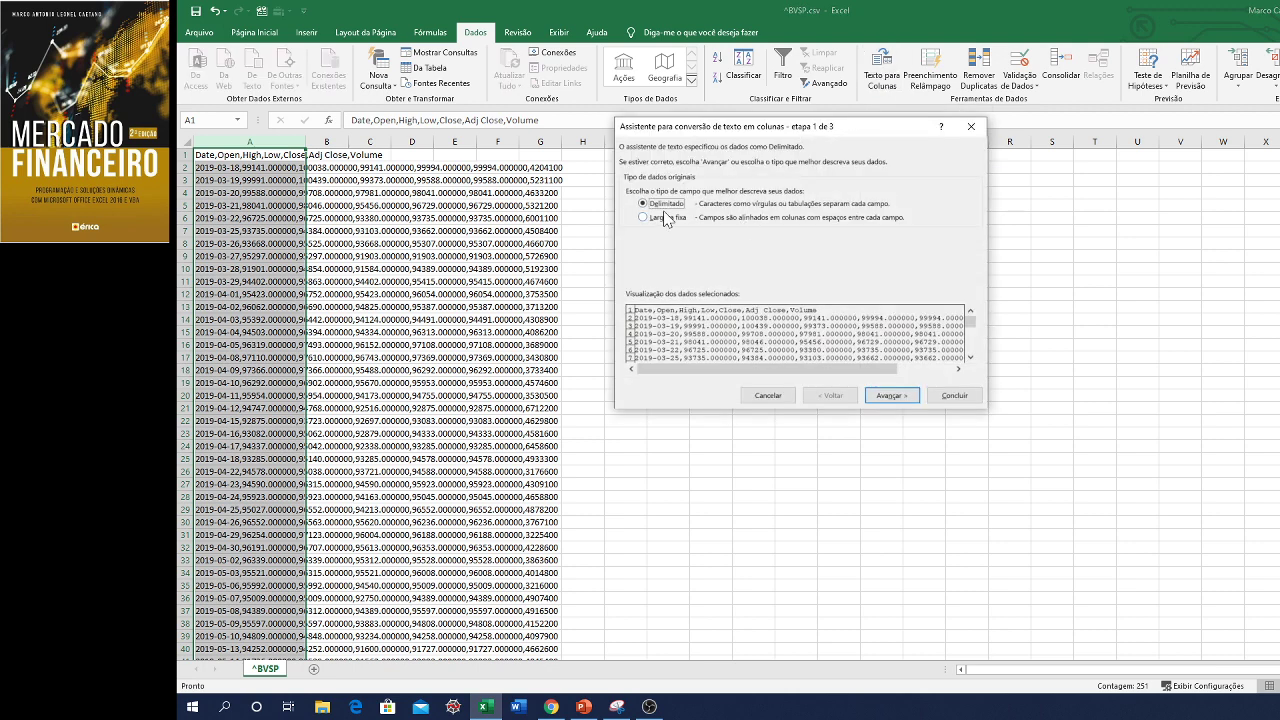
Choose Delimitado splitting with Vírgula as the delimiter.
click(891, 398)
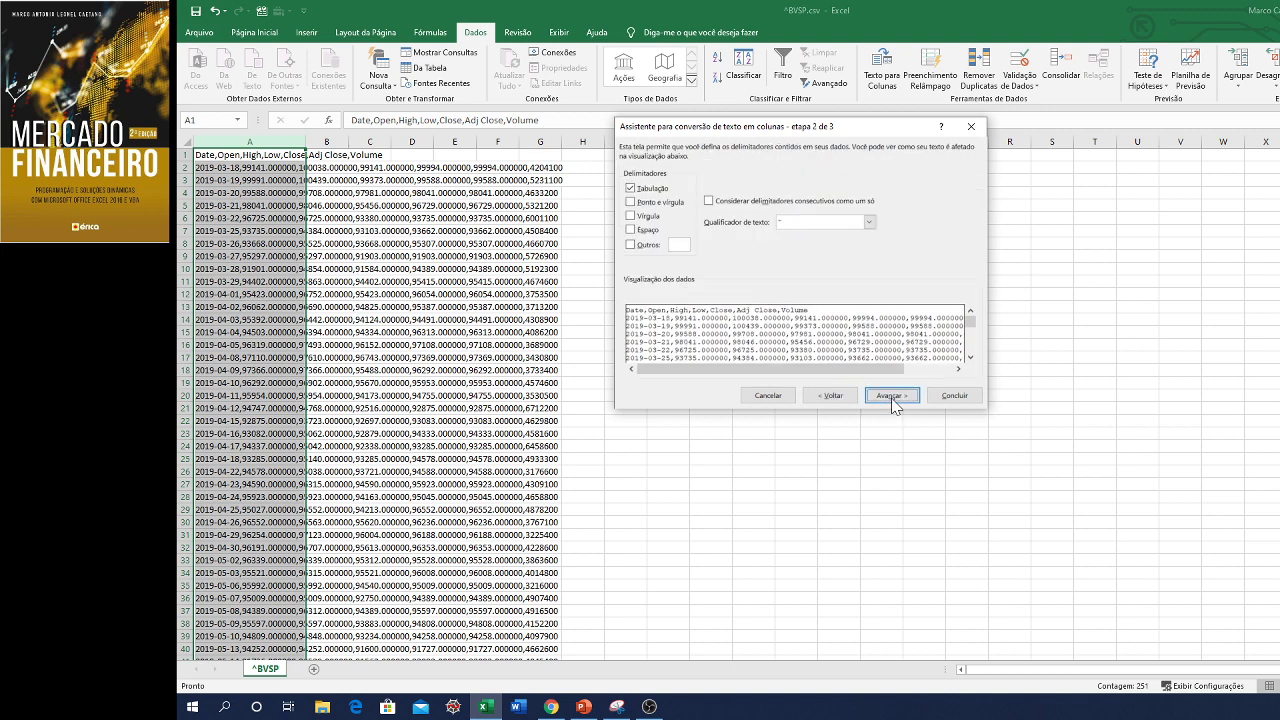
click(630, 217)
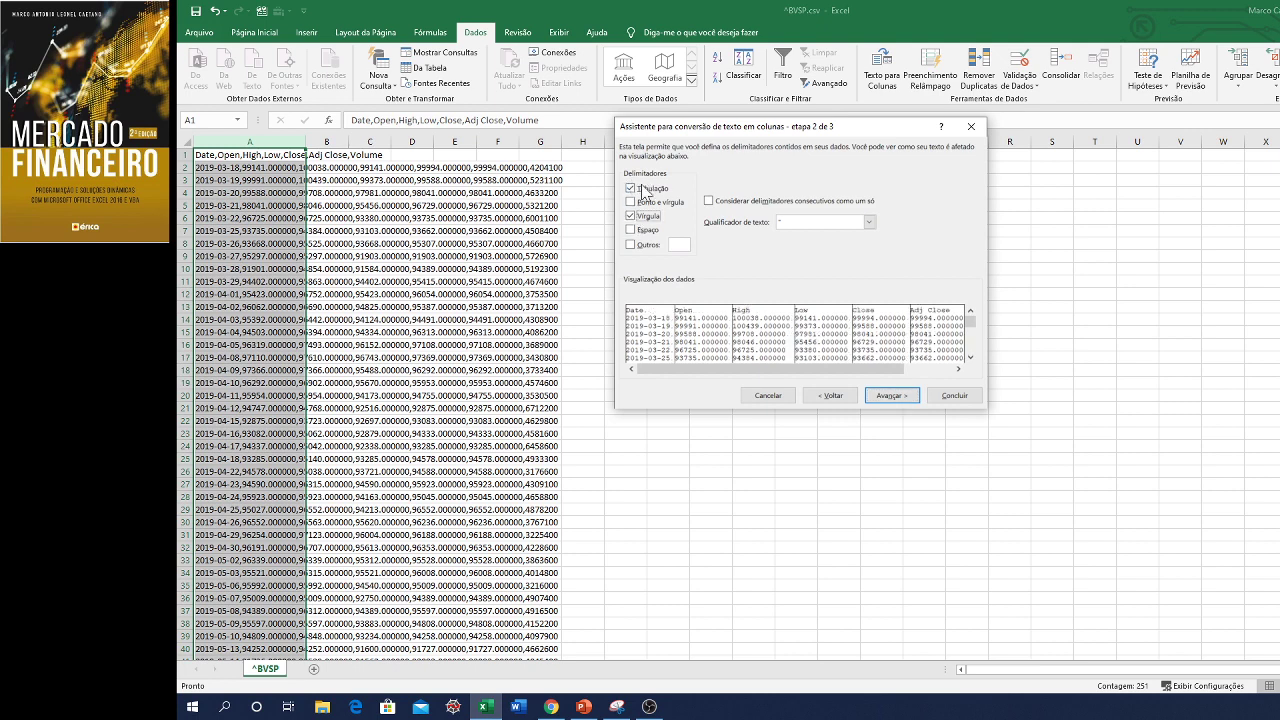
click(891, 396)
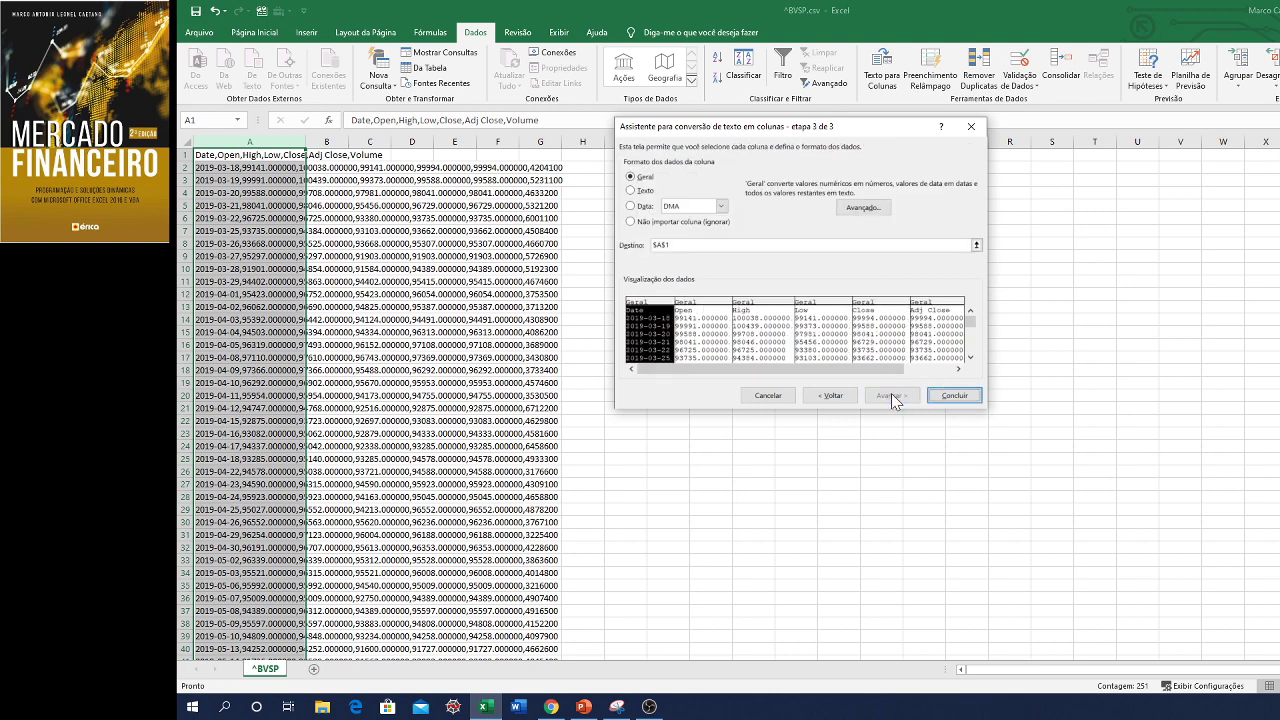
Set the decimal and thousands separators under Avançado and finish splitting into Date through Volume columns.
click(859, 214)
click(861, 212)
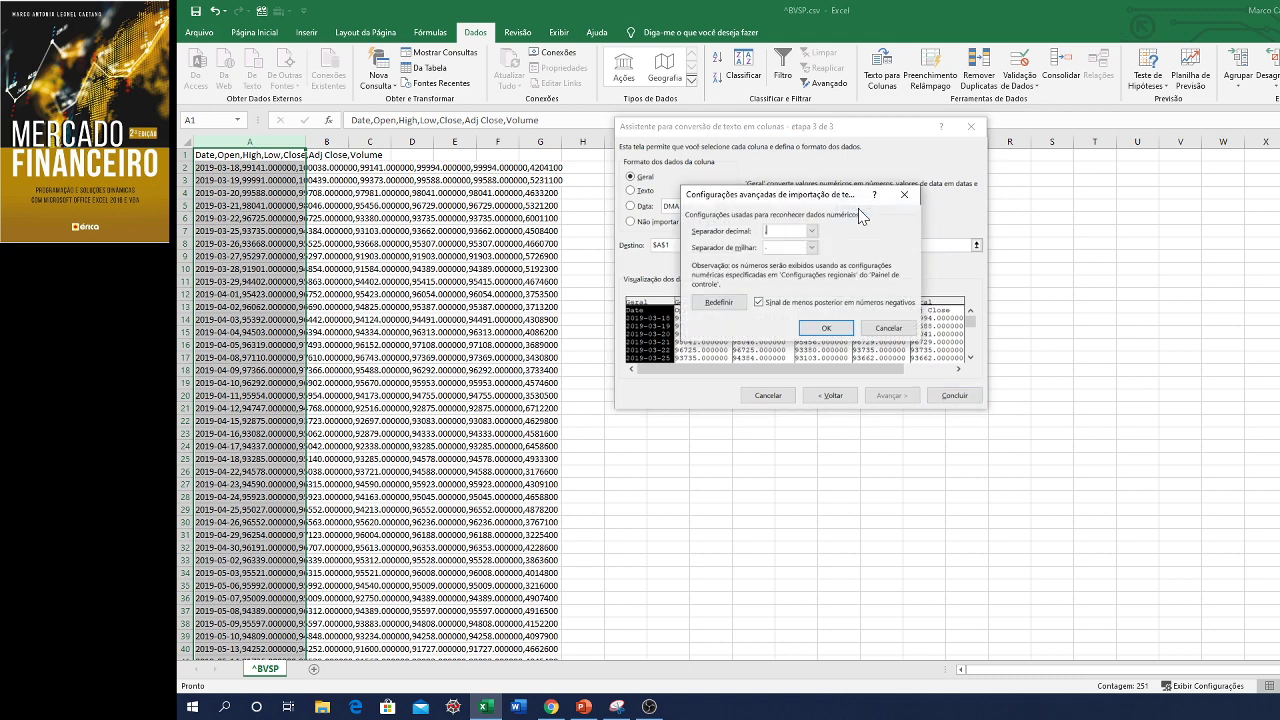
click(811, 232)
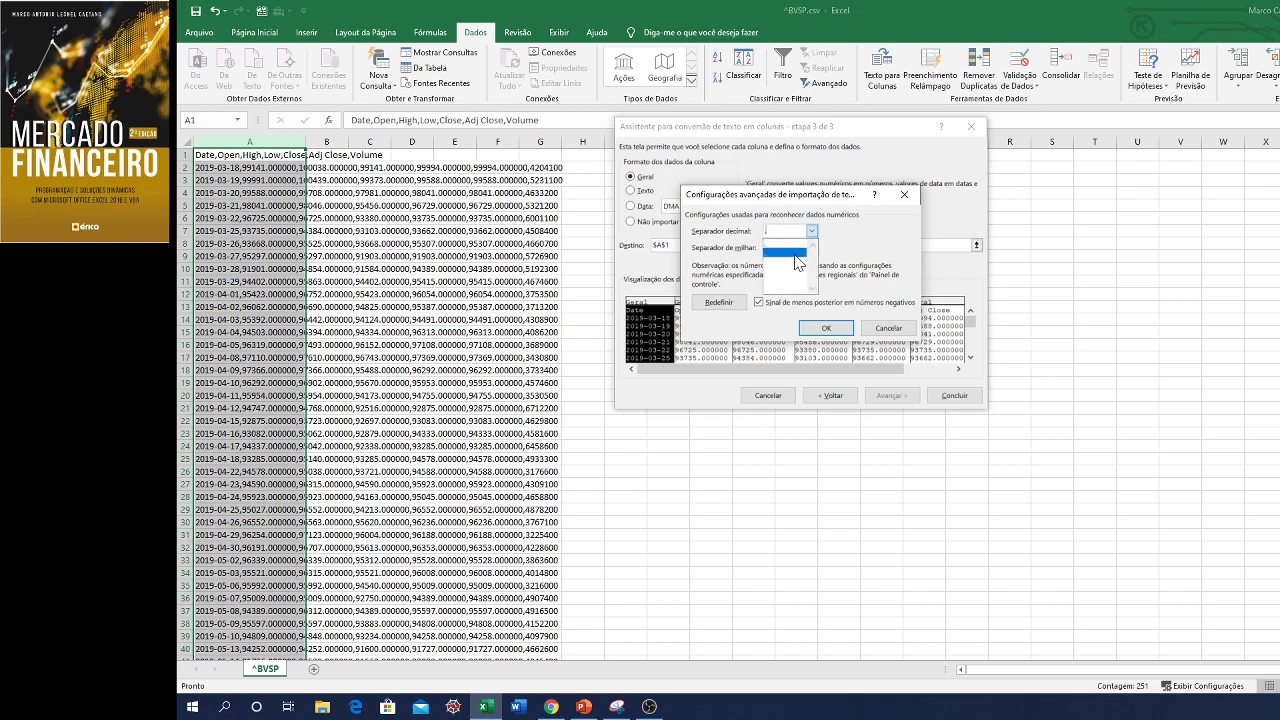
click(795, 255)
click(813, 248)
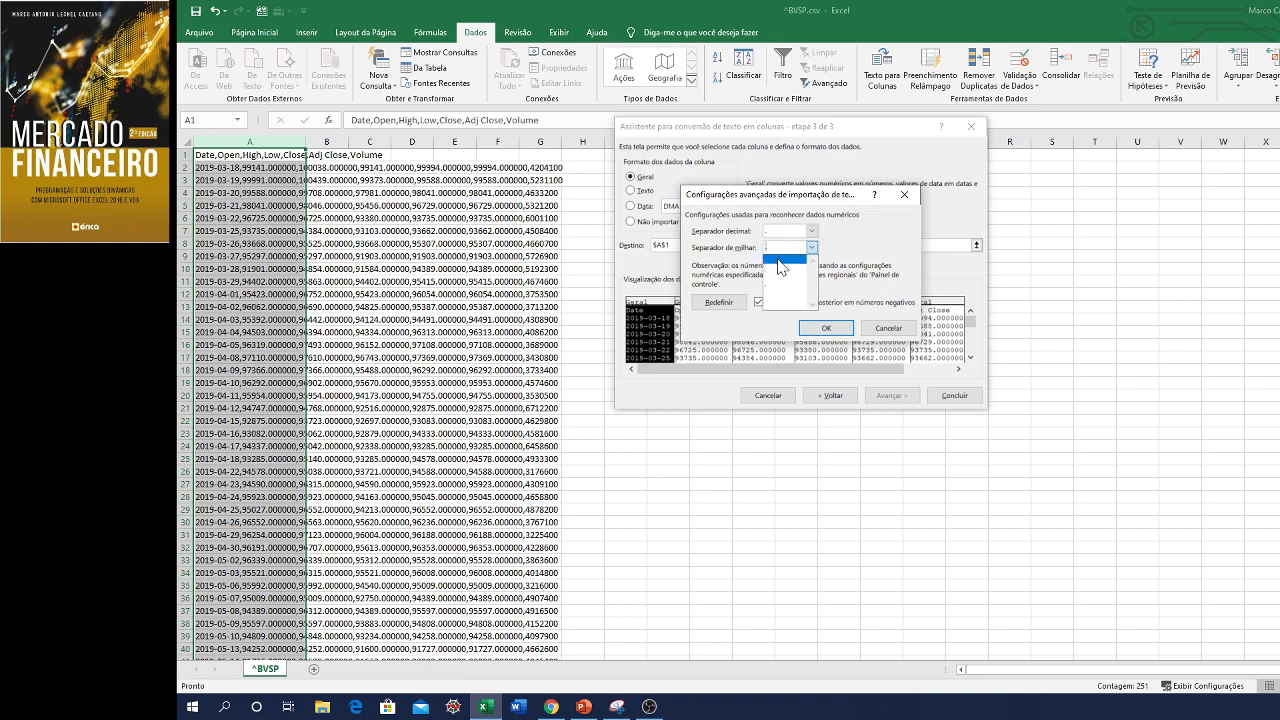
click(780, 262)
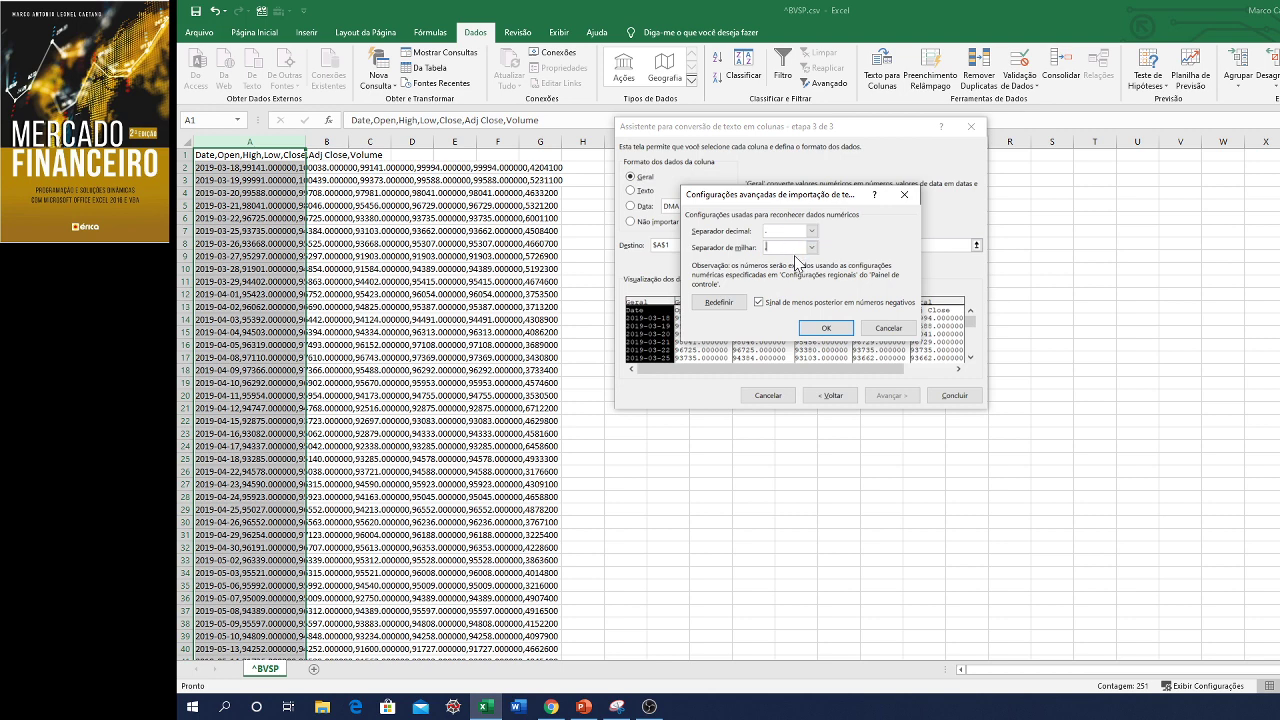
click(811, 329)
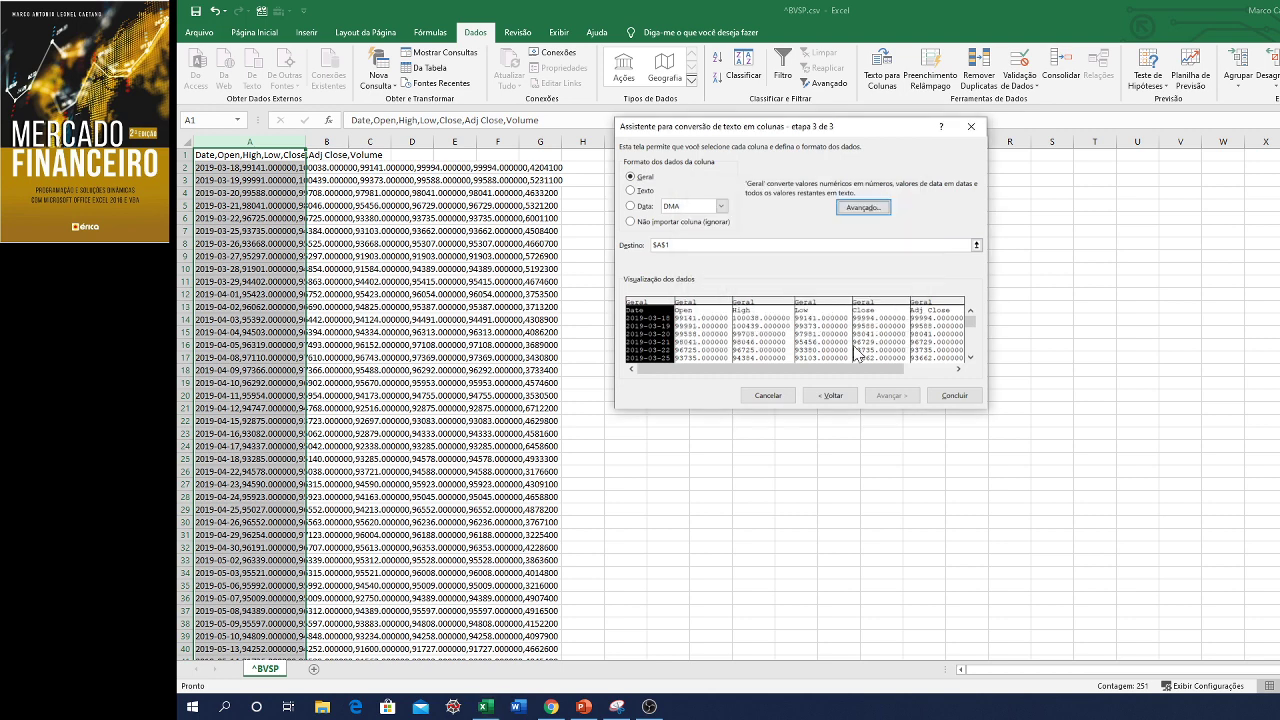
click(954, 395)
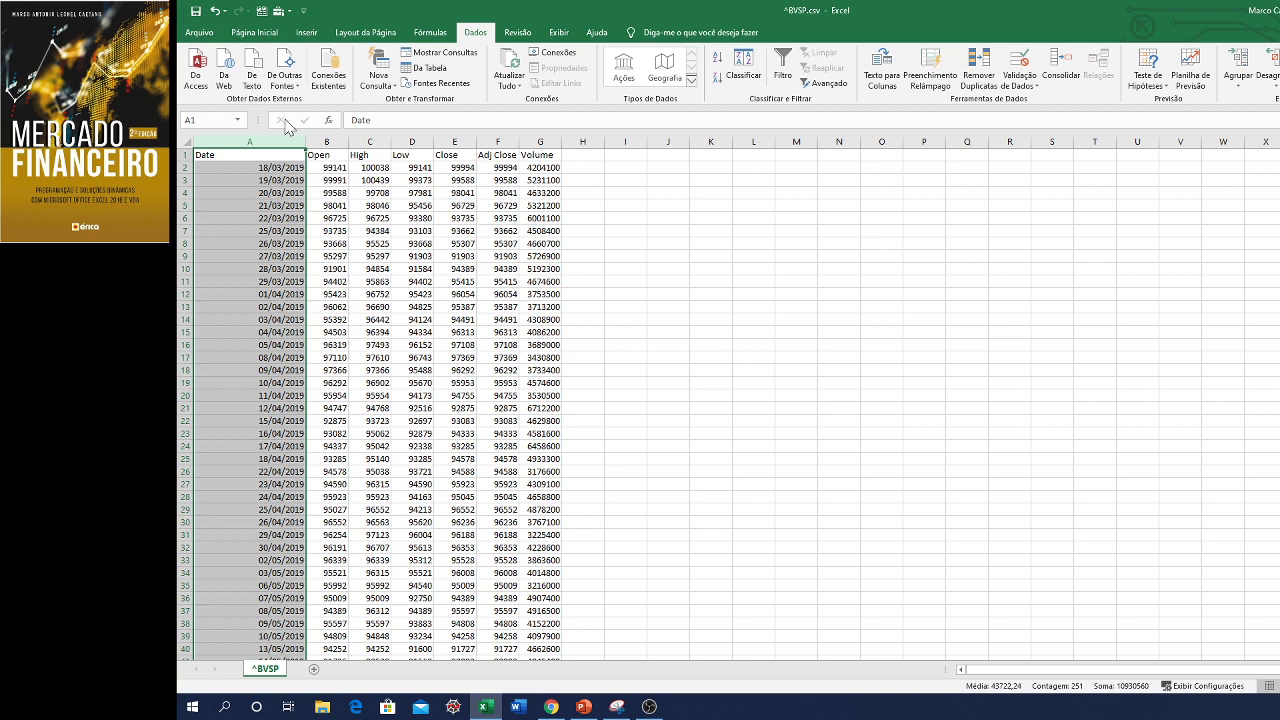
Widen column A to show full dates and delete the Open/High/Low and Adj Close/Volume columns.
drag(305, 141, 240, 143)
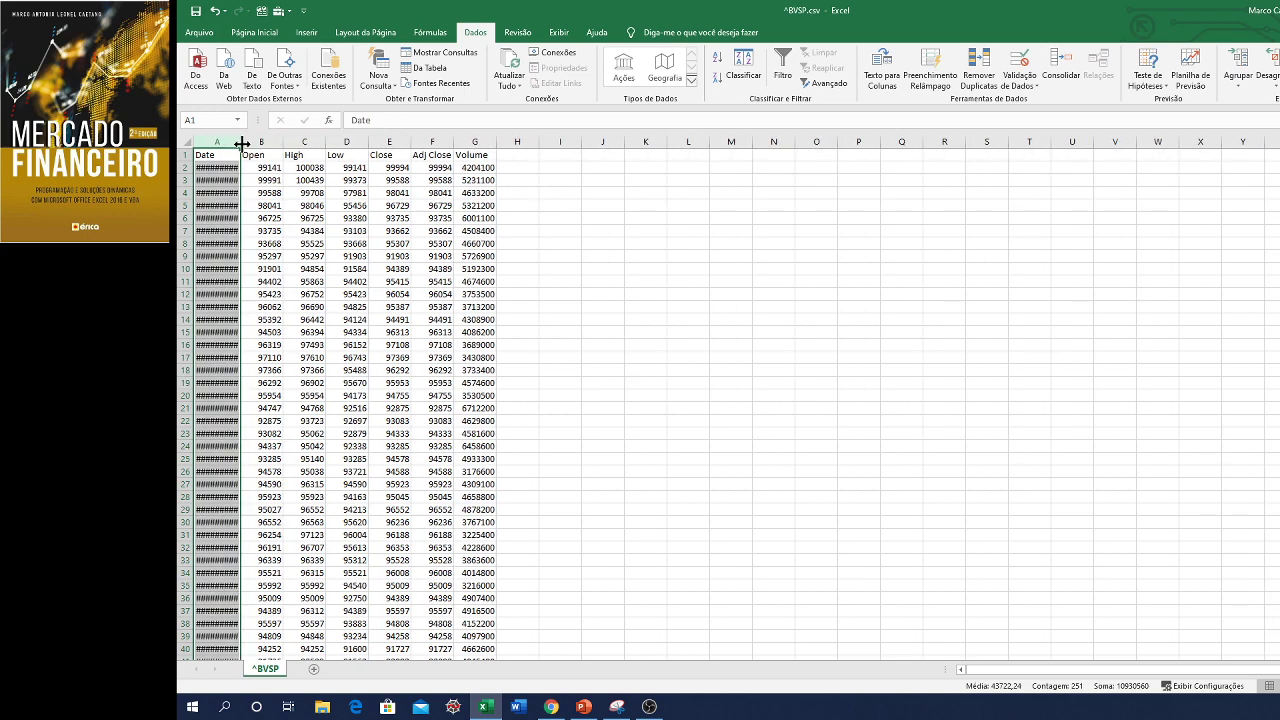
drag(240, 143, 254, 143)
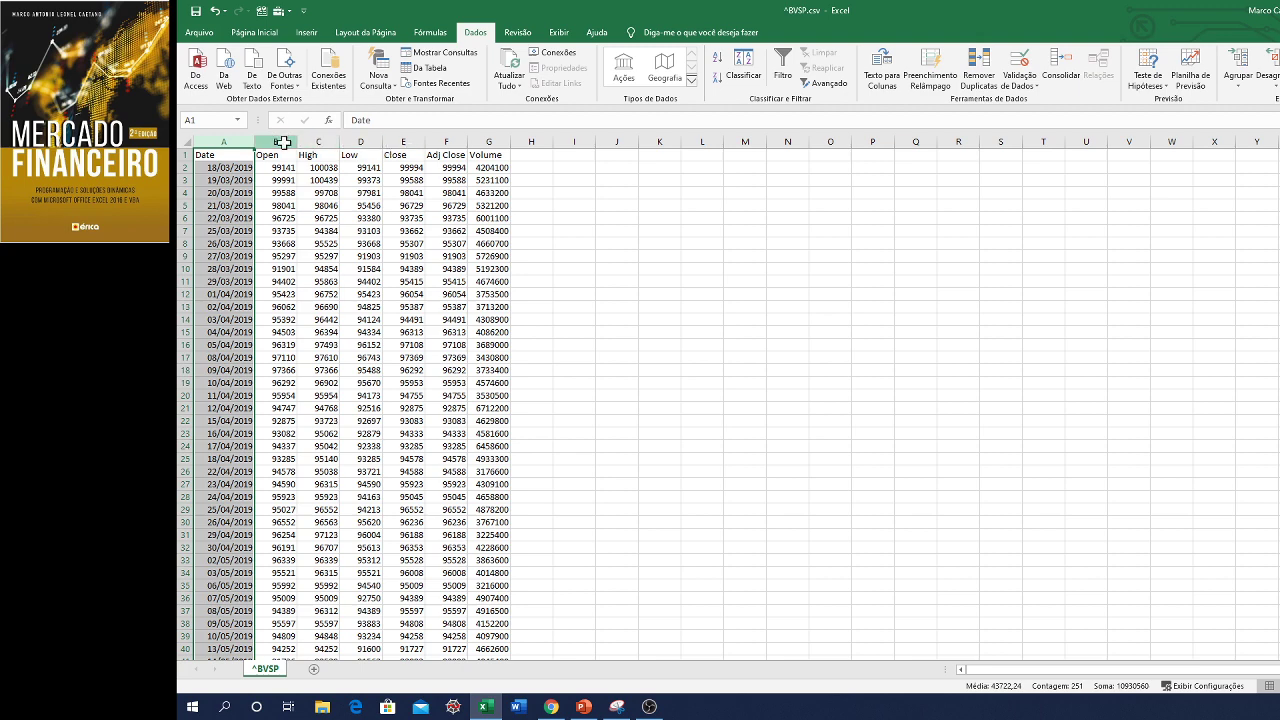
drag(277, 141, 341, 141)
right_click(357, 143)
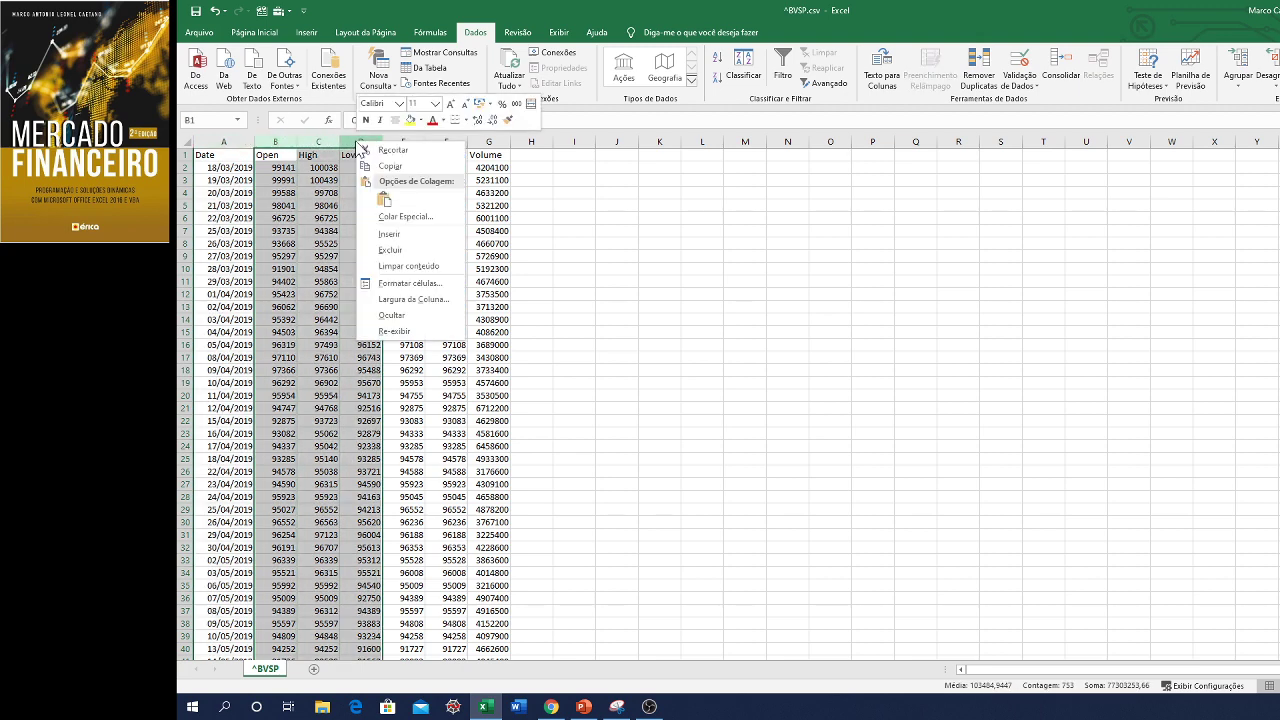
click(389, 249)
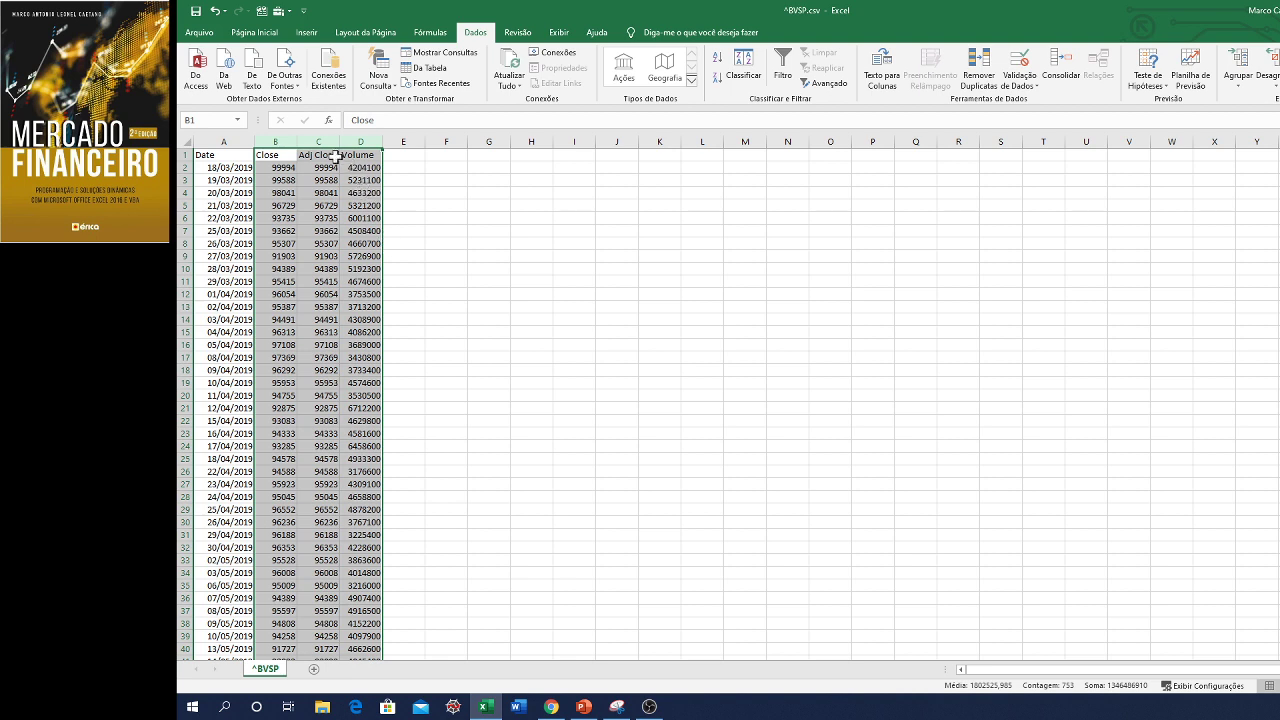
drag(320, 141, 360, 141)
right_click(361, 142)
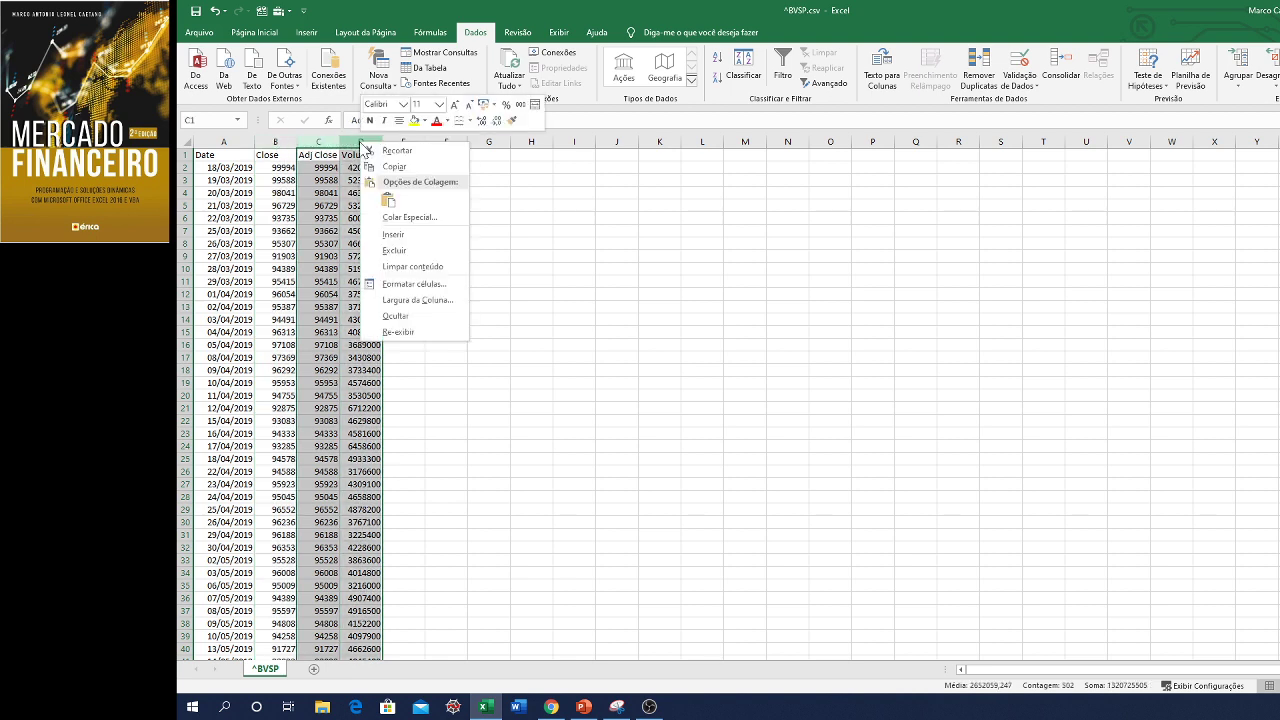
click(394, 250)
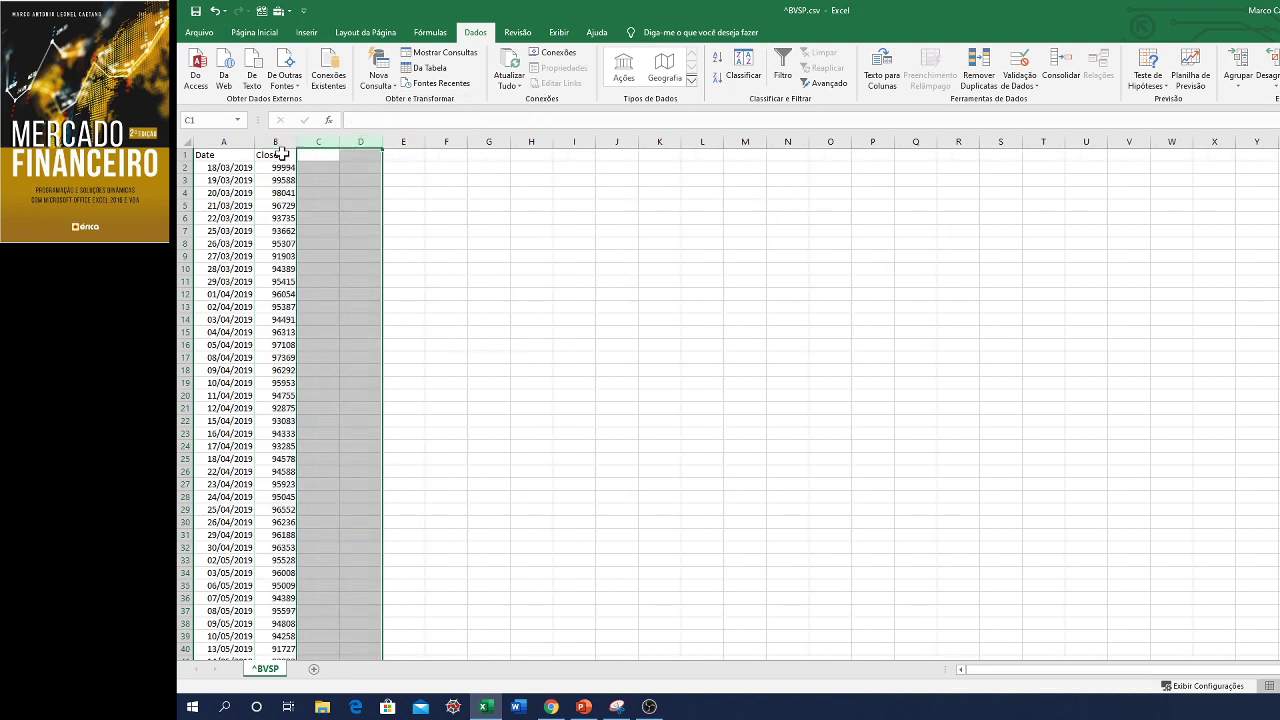
Delete the Date/Close header row so the data starts at 18/03/2019.
click(184, 155)
right_click(186, 156)
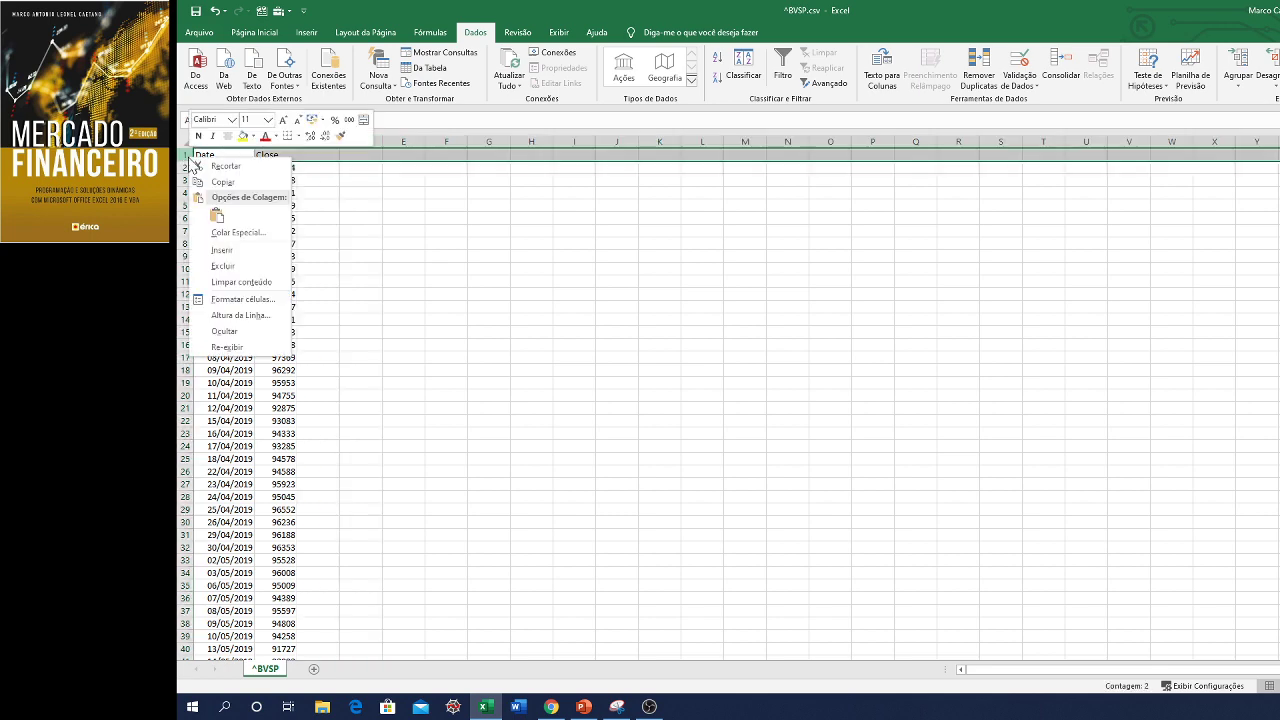
click(213, 265)
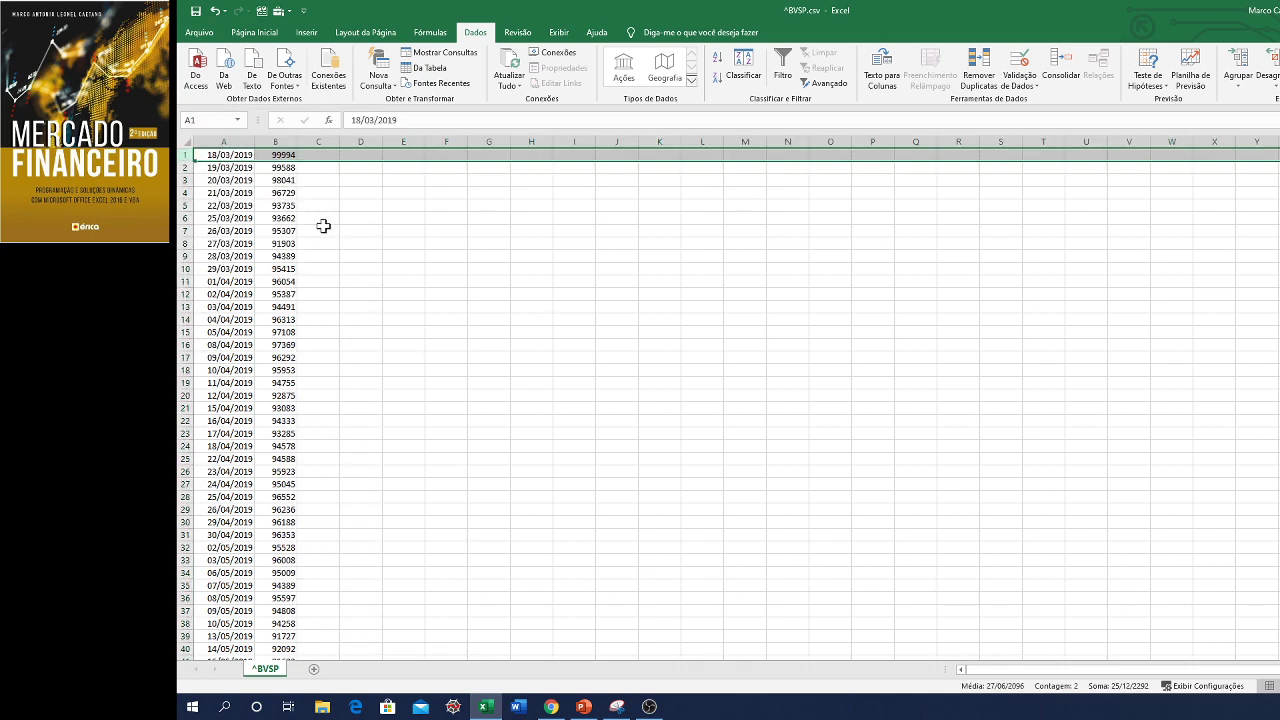
click(320, 228)
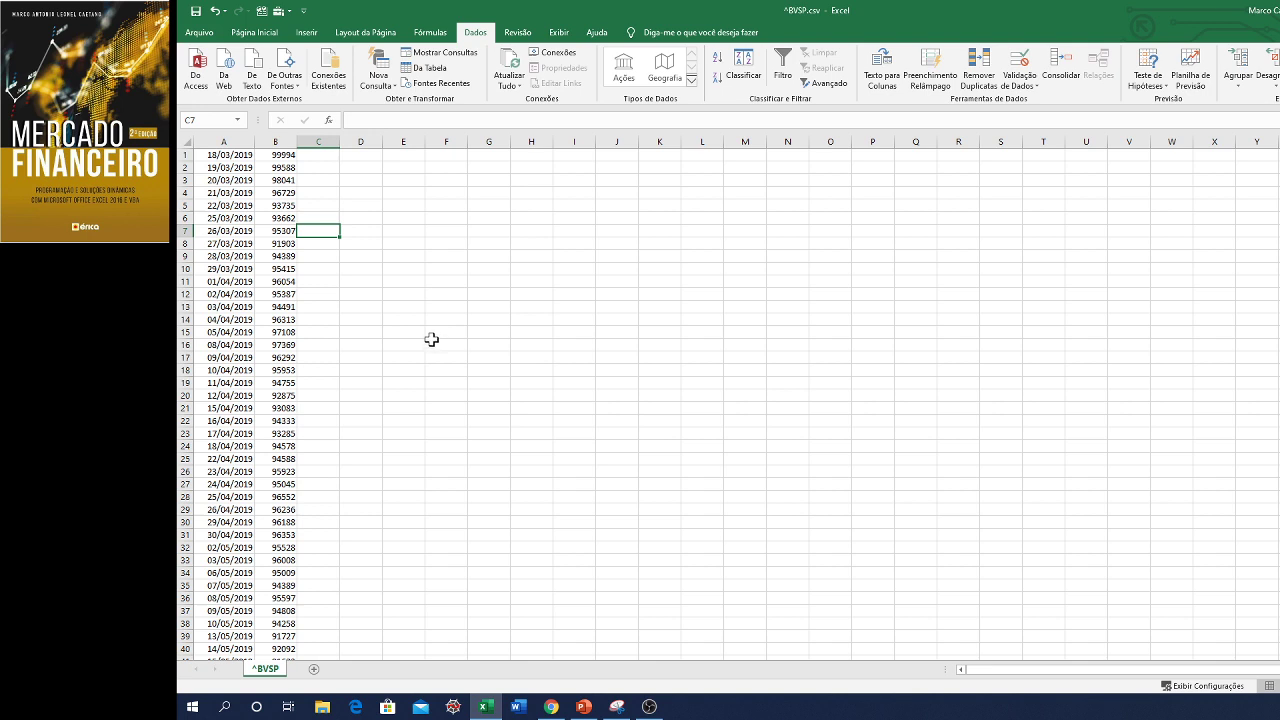
Save as Excel workbook BVSP.xlsx in VIDEO_AULAS\CAPÍTULO_3, then restore down the Excel window.
click(200, 33)
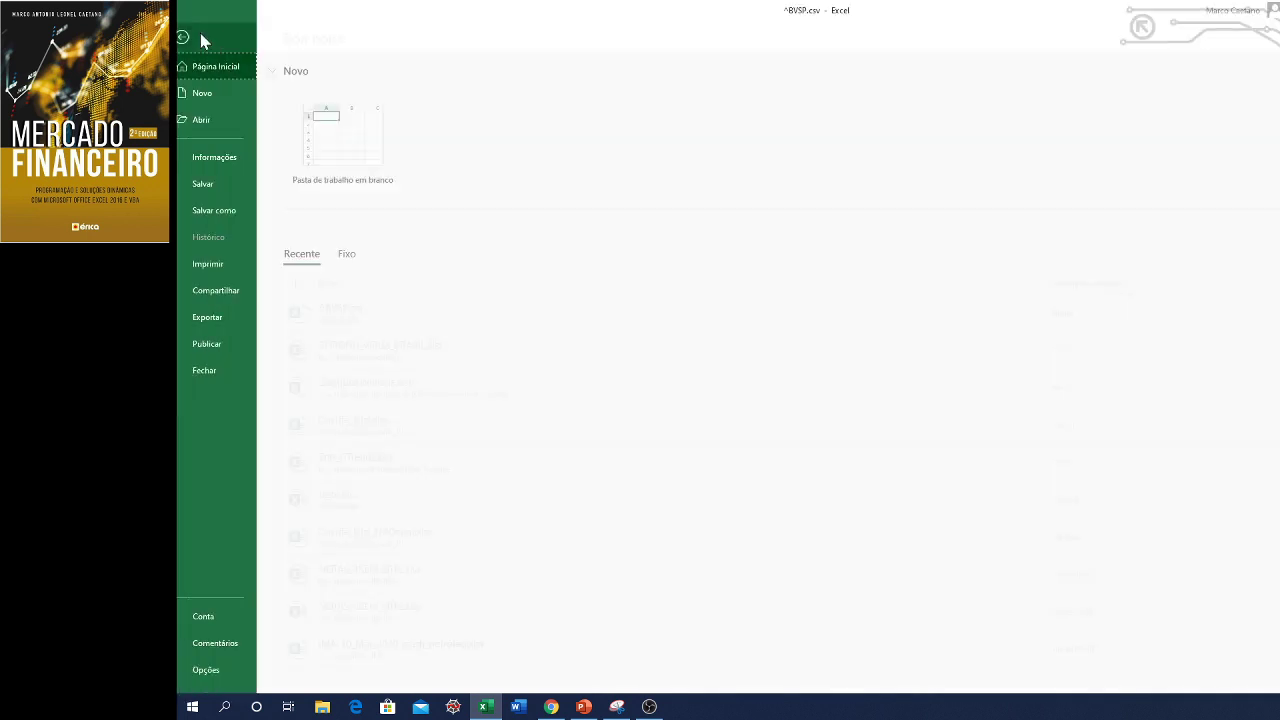
click(228, 217)
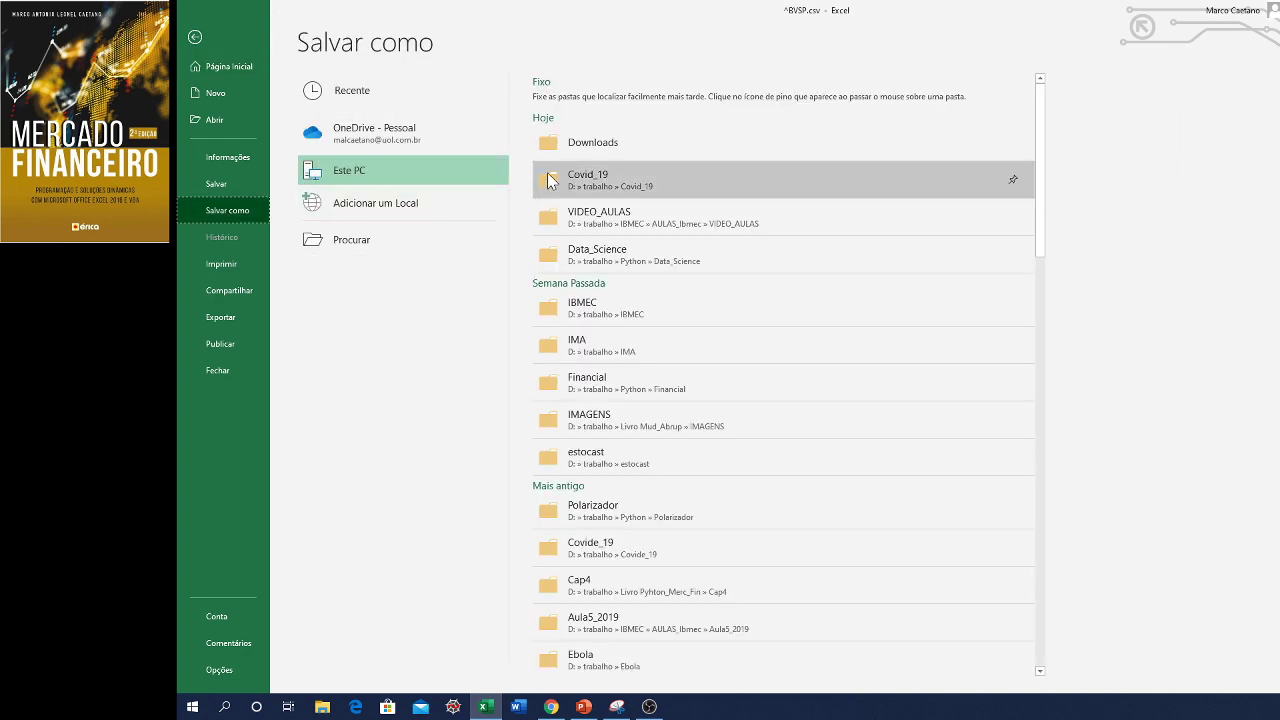
click(602, 219)
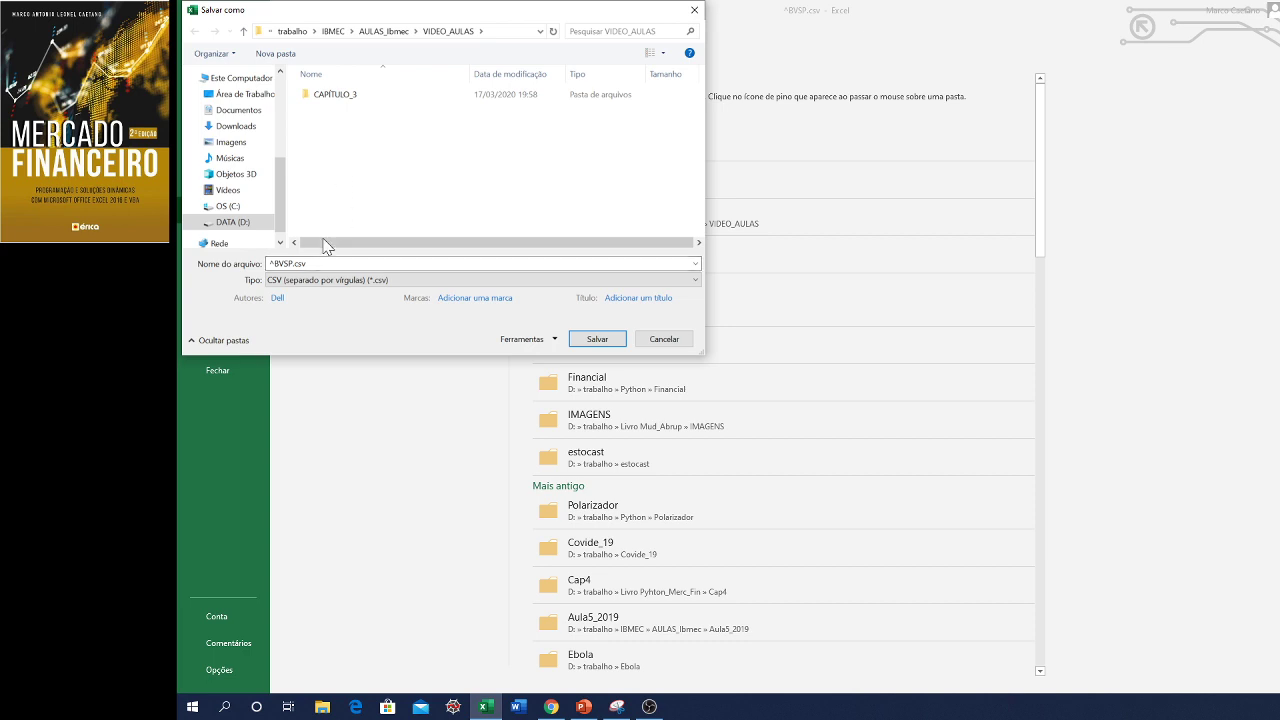
double_click(330, 96)
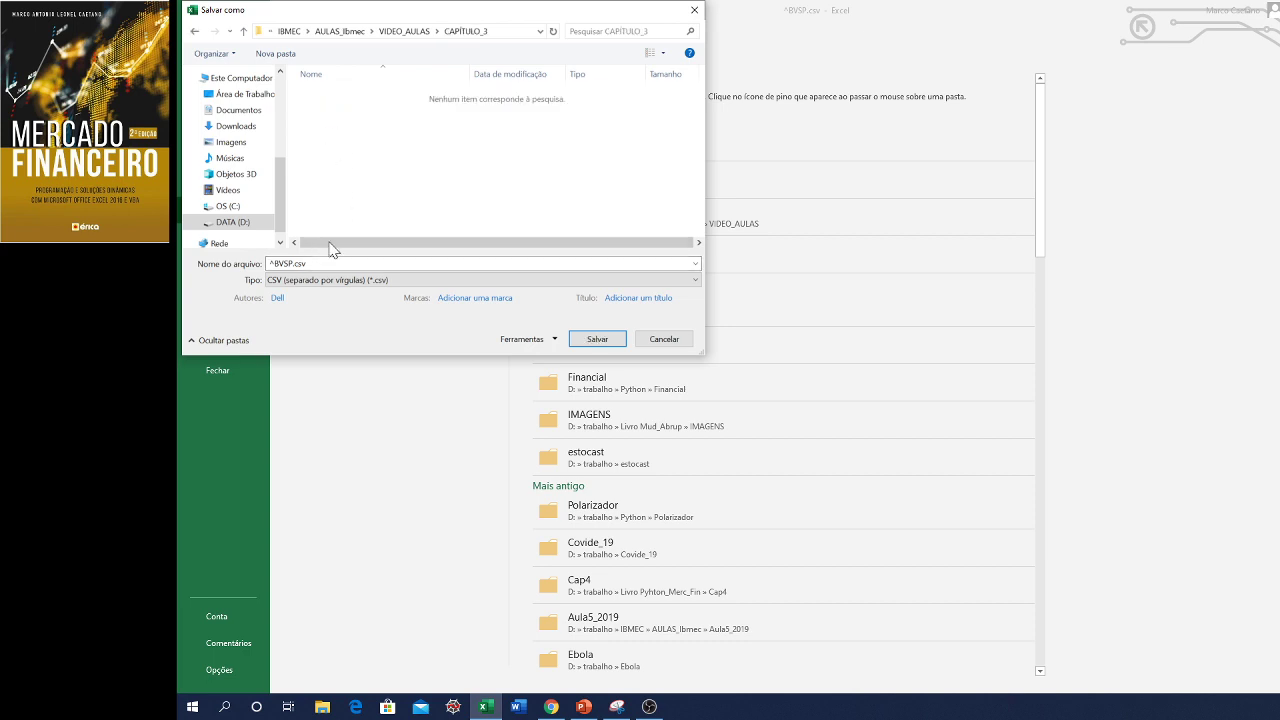
click(345, 281)
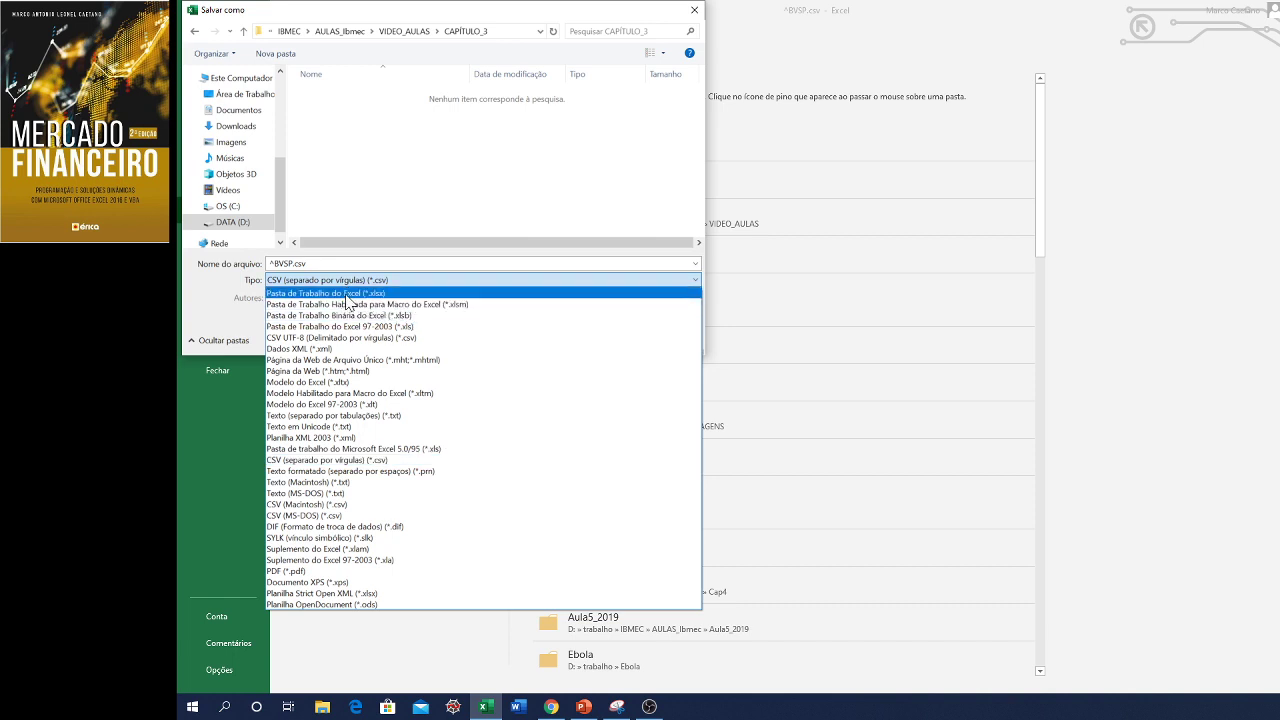
click(346, 294)
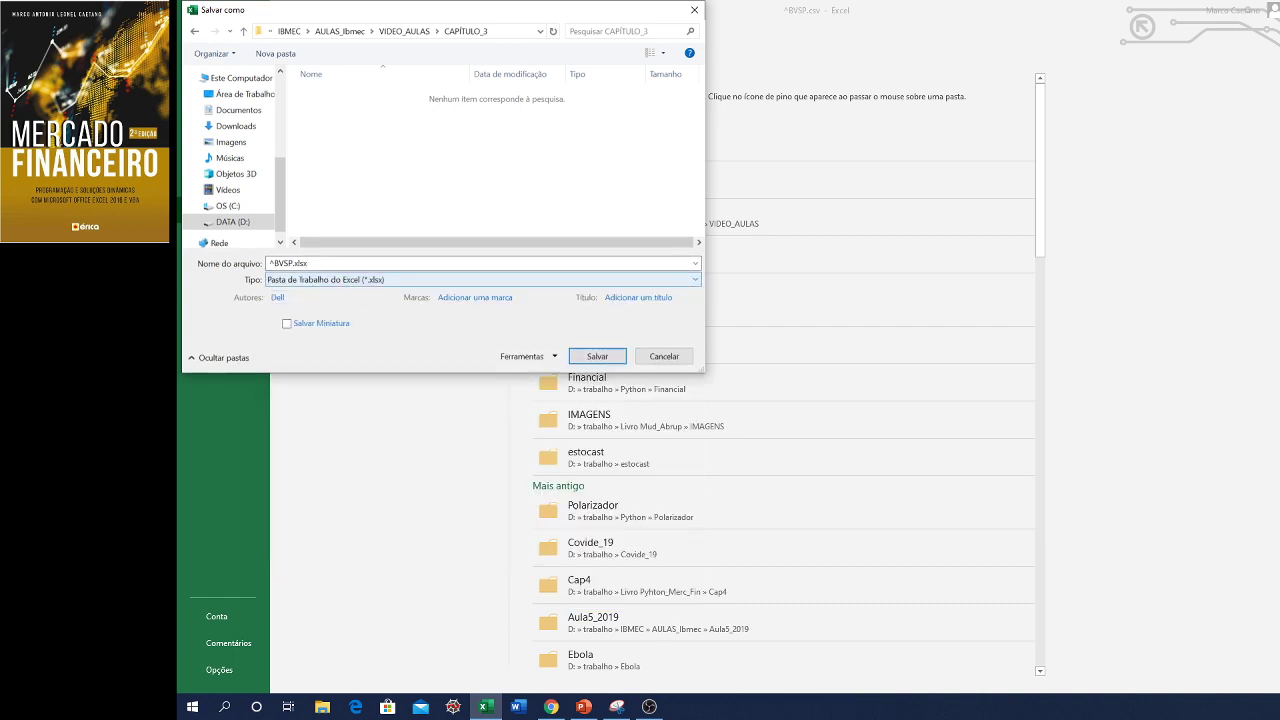
double_click(301, 262)
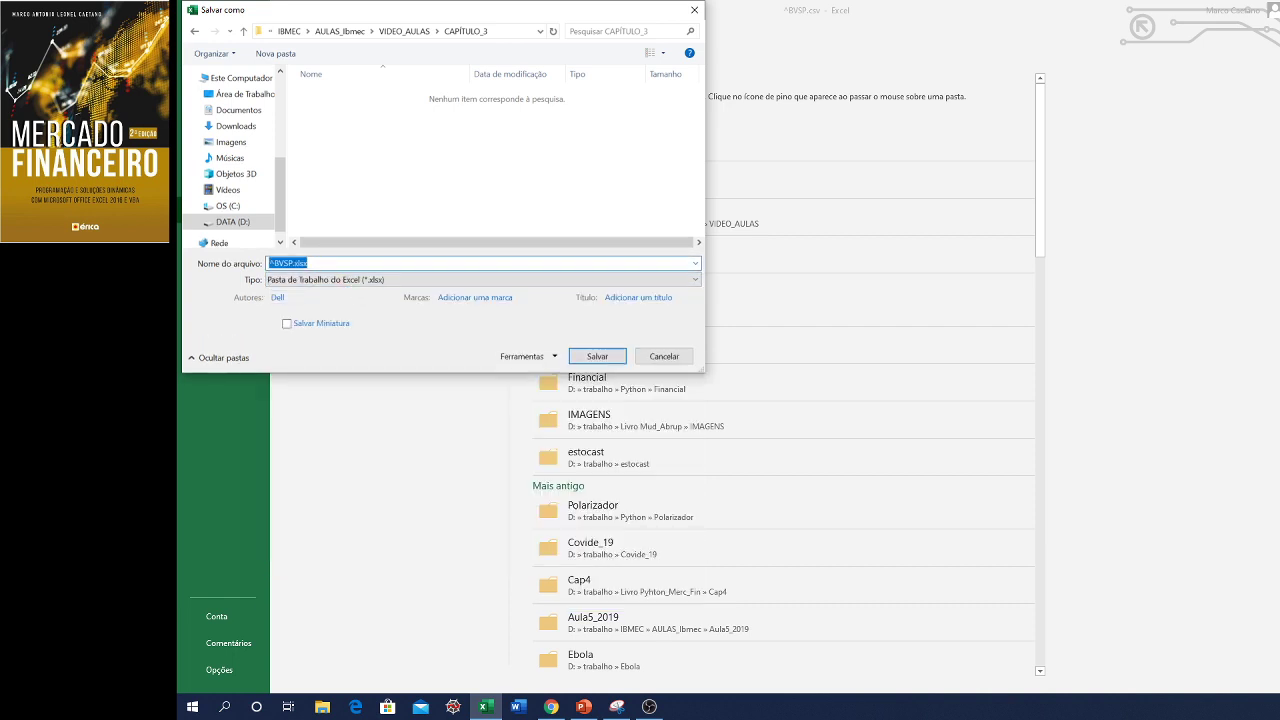
click(272, 263)
key(BackSpace)
click(596, 357)
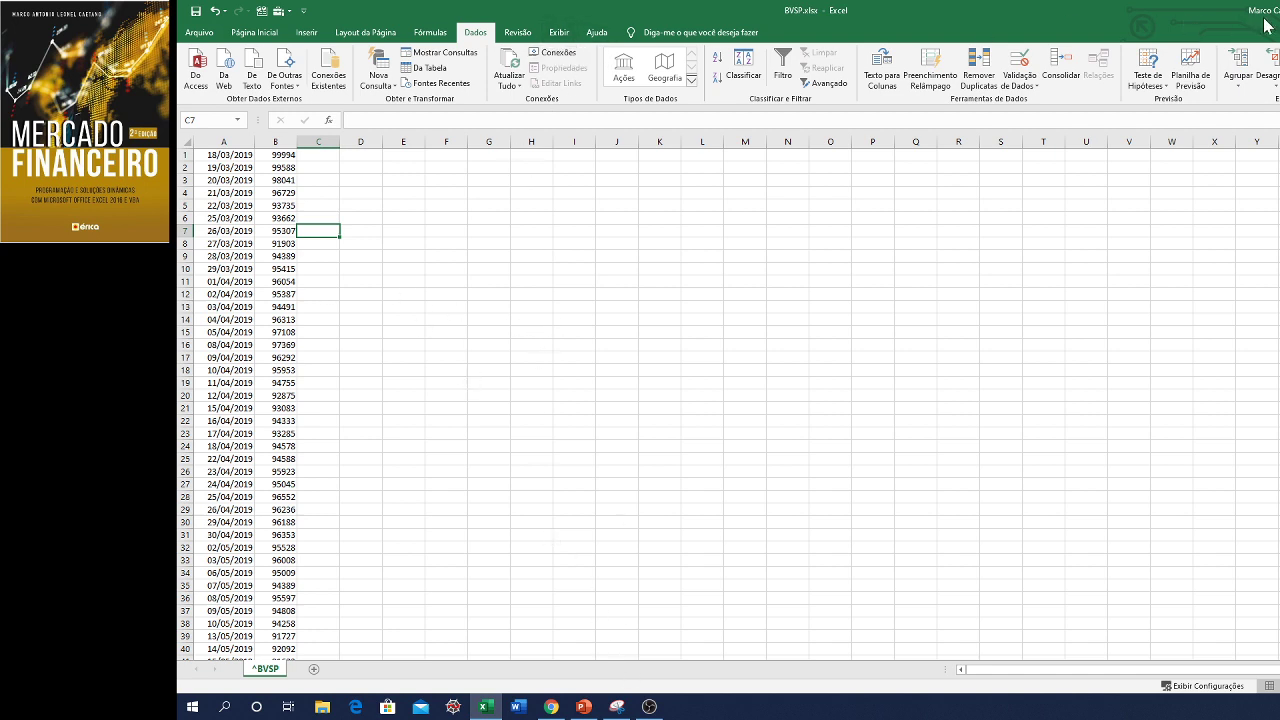
key(super+Down)
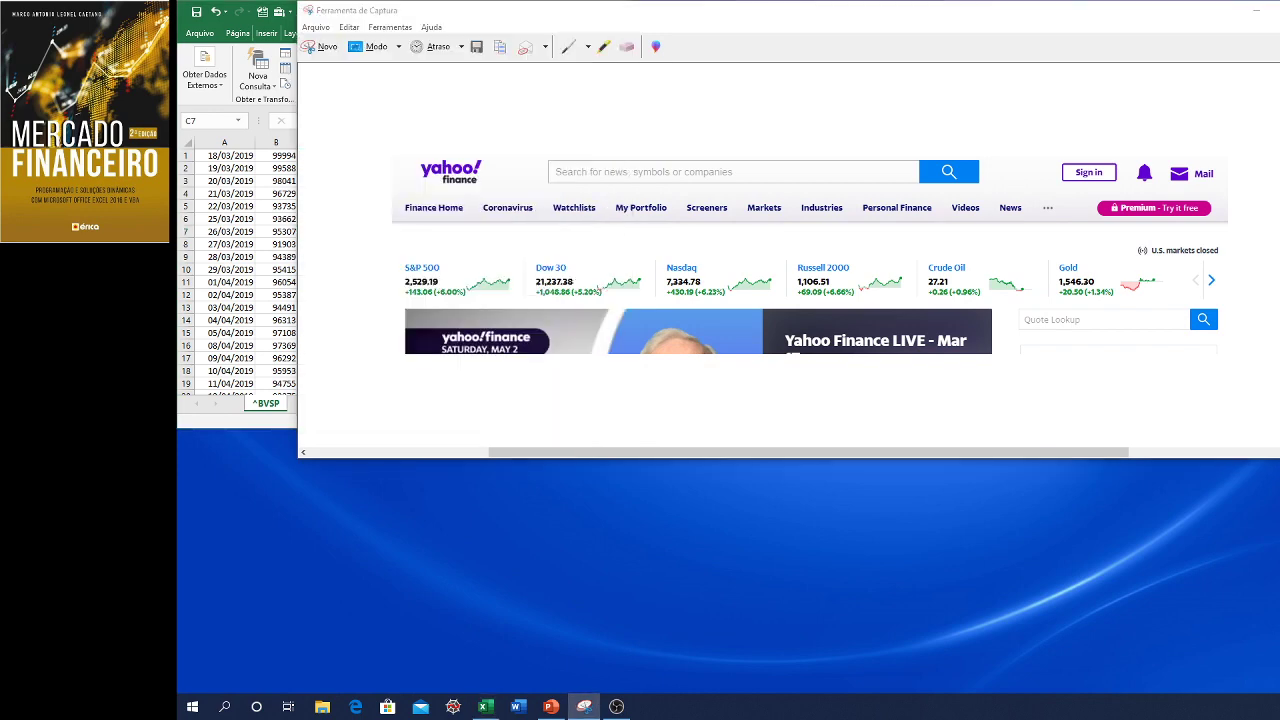
Discard the Snipping Tool capture, open the VBA editor, and insert a new module Módulo1.
click(1172, 12)
click(891, 247)
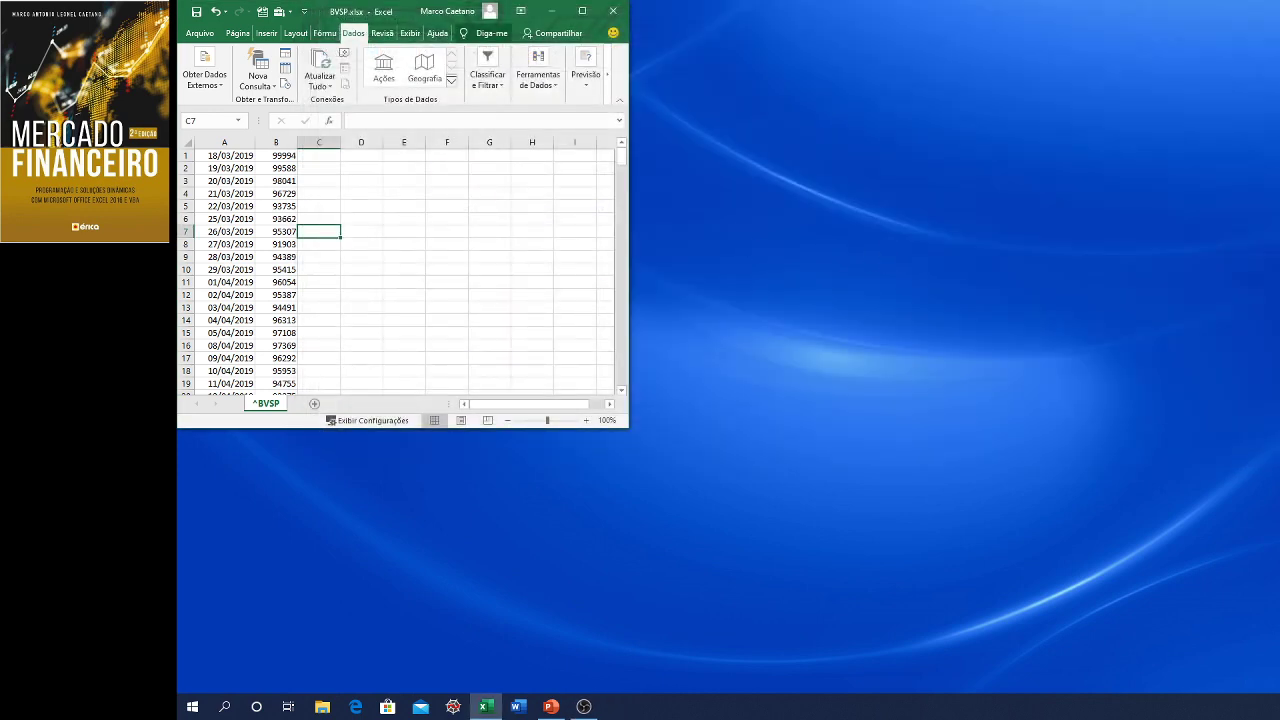
click(261, 12)
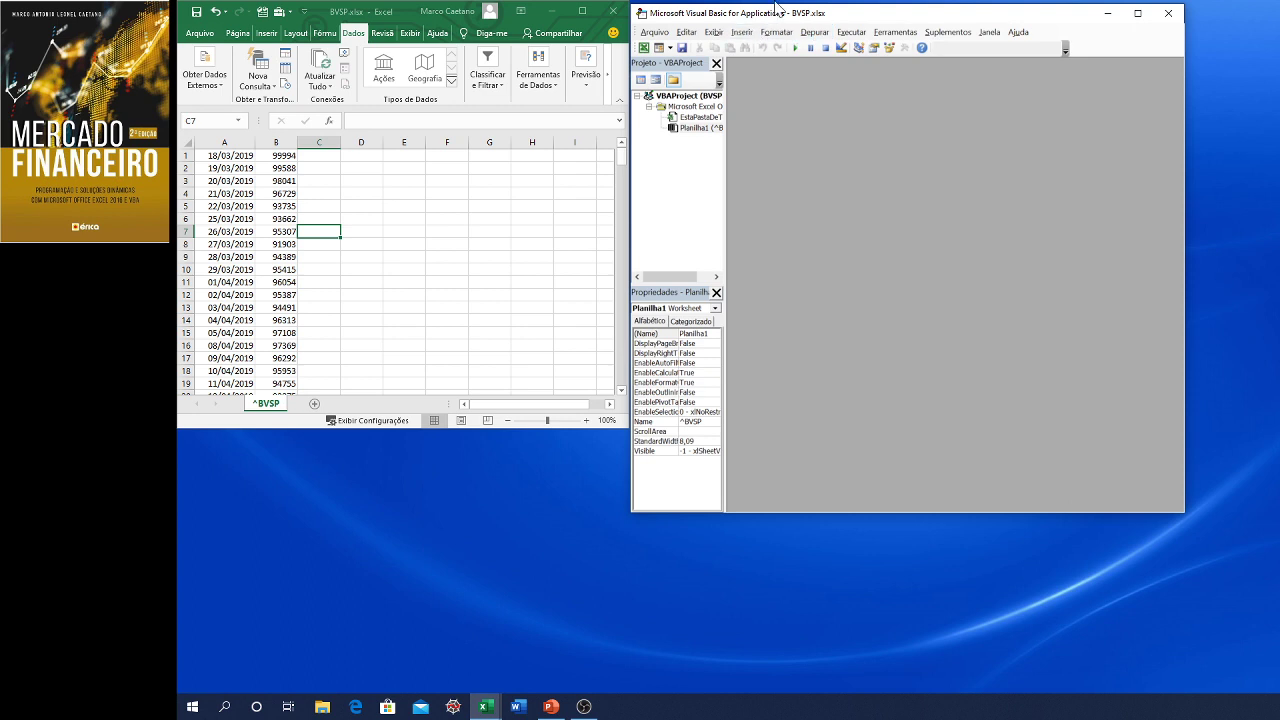
drag(925, 4, 941, 3)
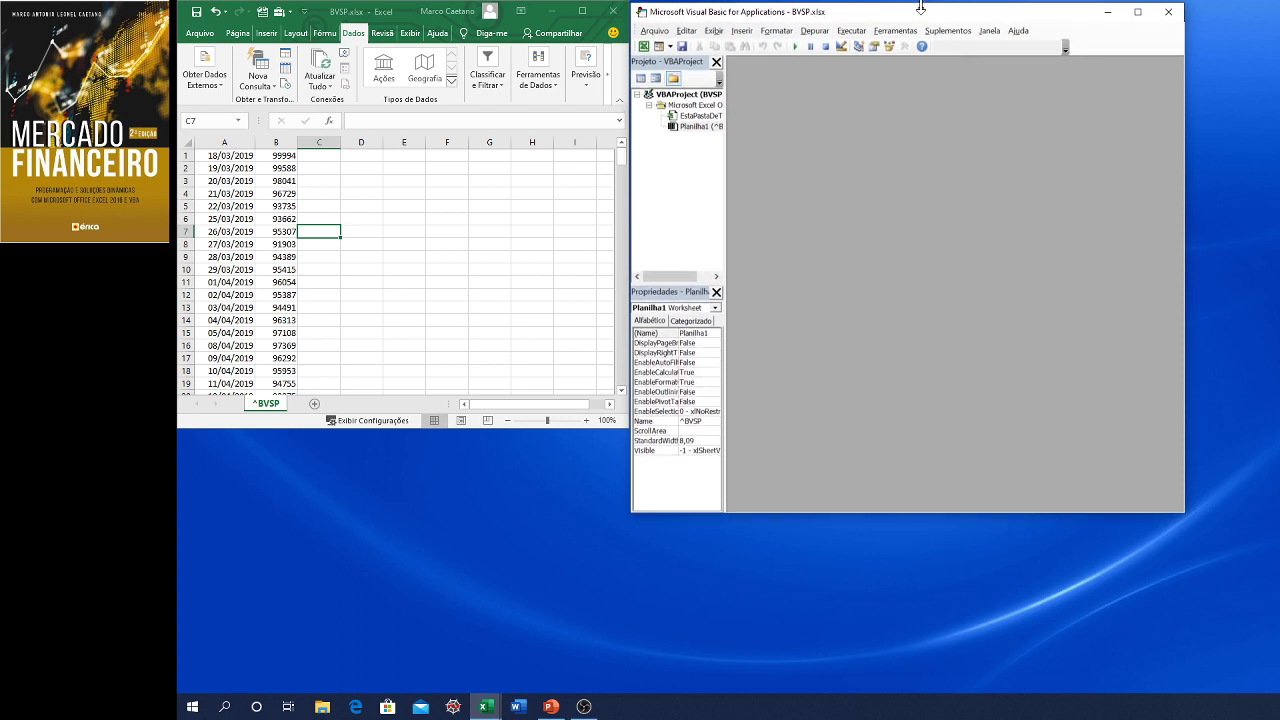
click(741, 30)
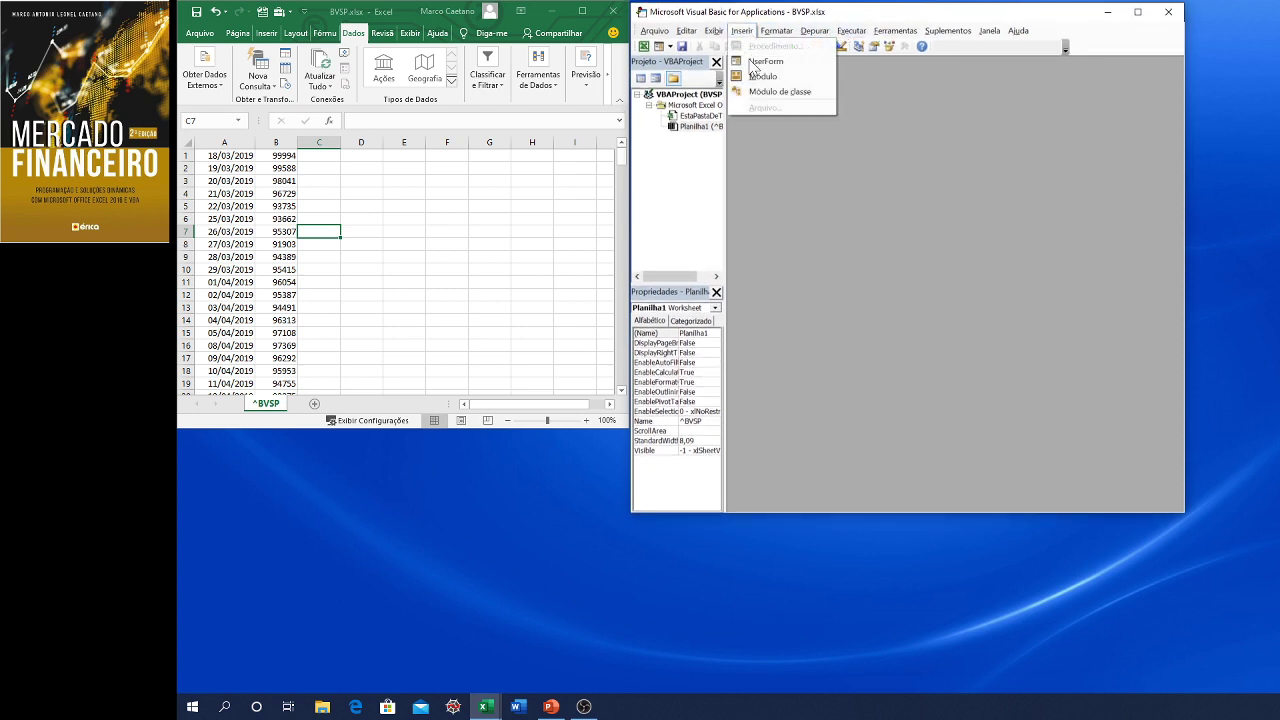
click(762, 76)
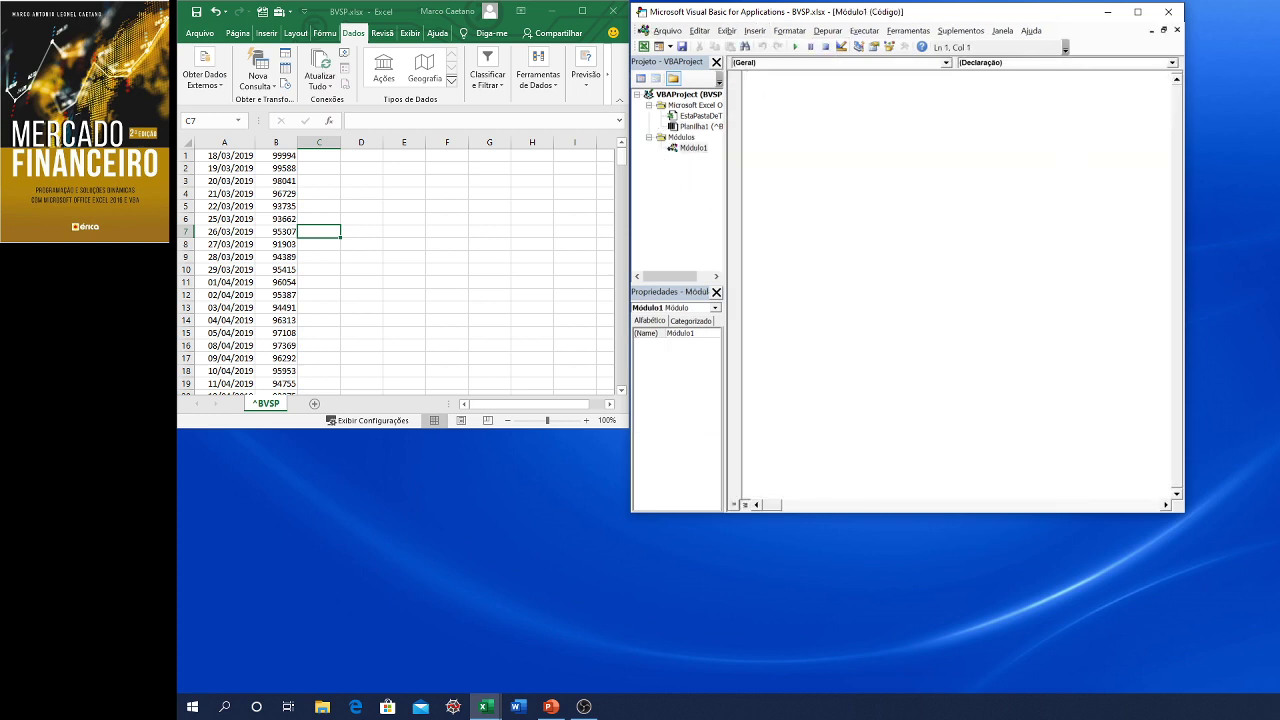
Write the procedure header Sub retorno(), fixing the typos in the name.
text(SU)
text(ernro)
key(BackSpace)
key(BackSpace)
key(BackSpace)
text(ret)
text(or)
key(BackSpace)
text(rn)
key(Return)
Declare i and n As Integer and x As Single, leaving a blank line below.
text(di)
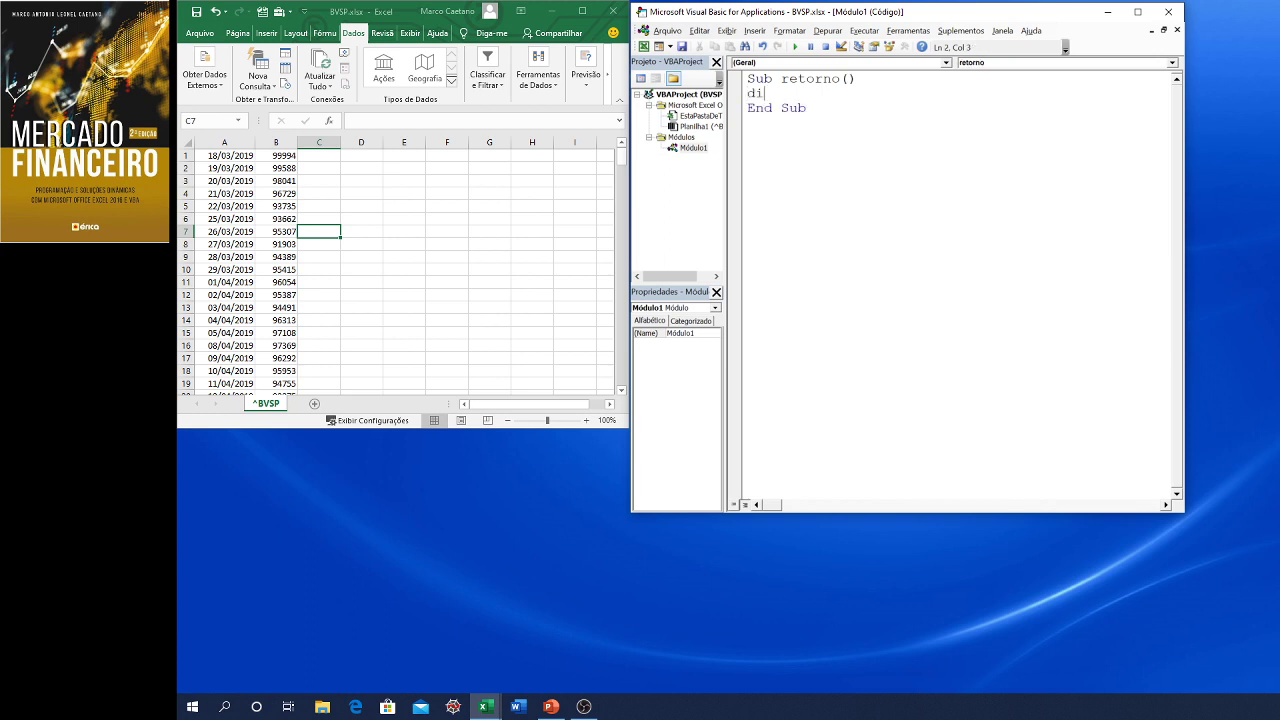
text(m i as in)
key(Return)
text(dim n)
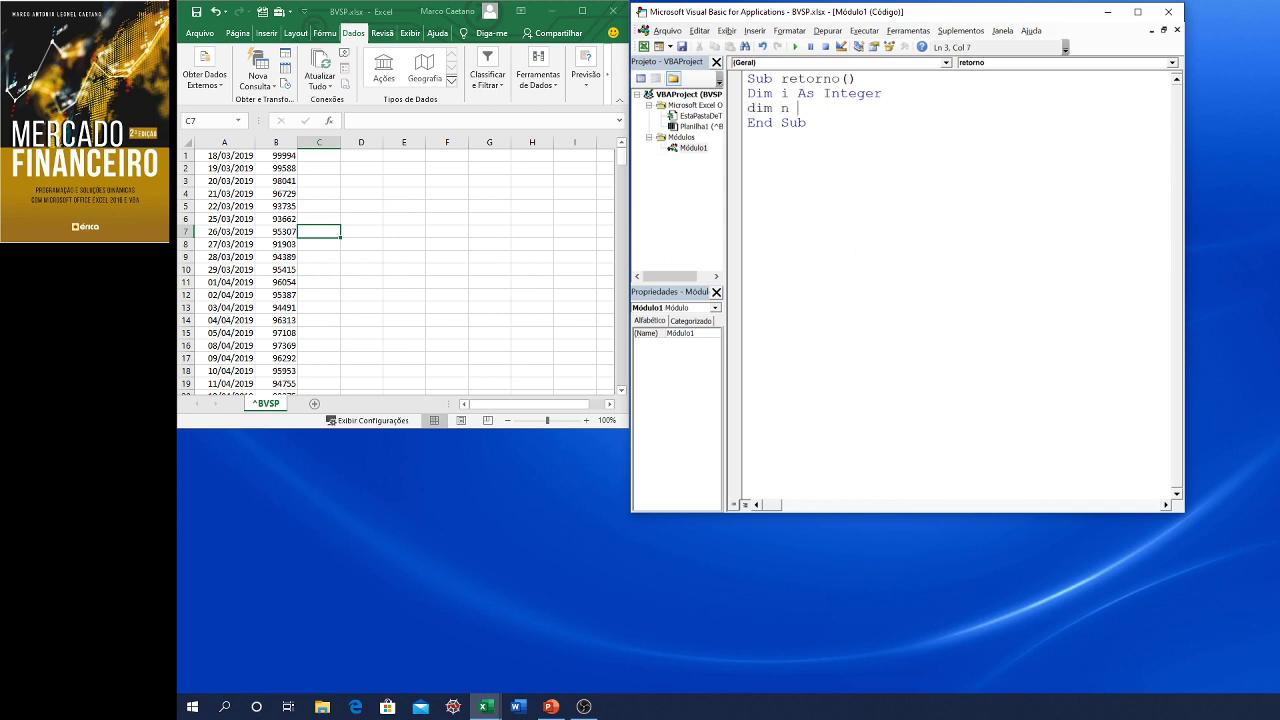
text(as in)
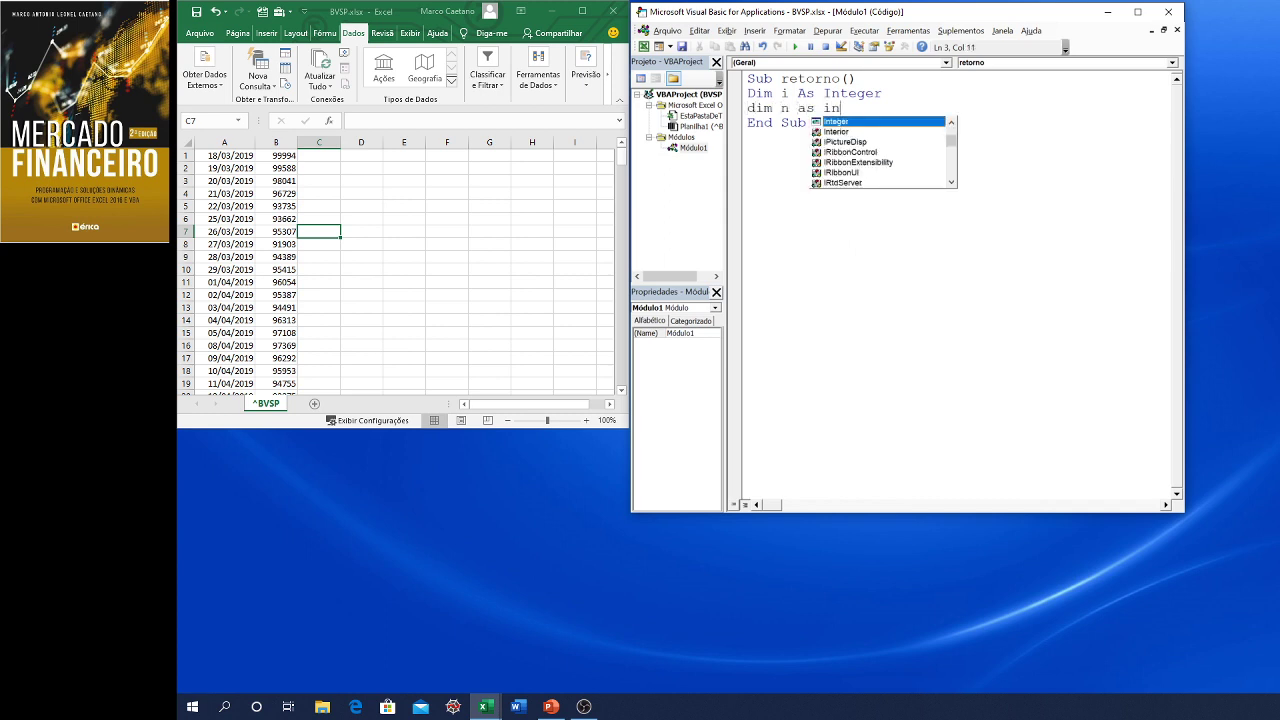
key(Return)
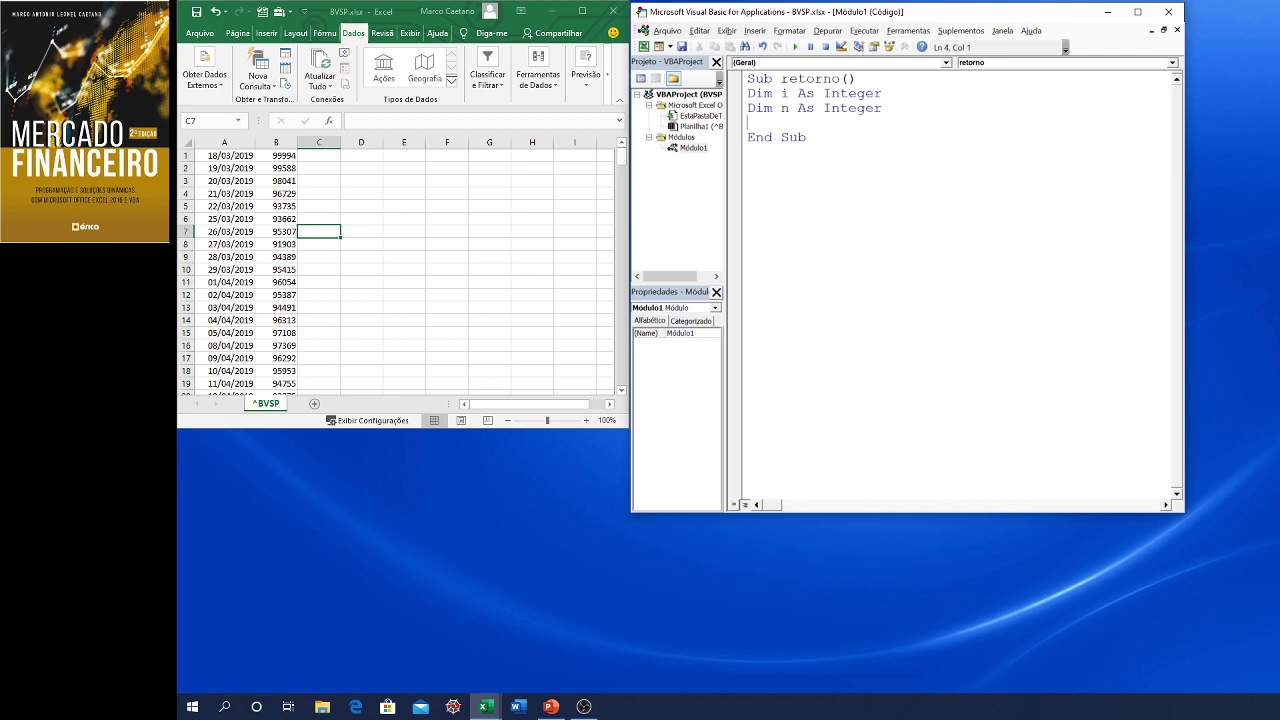
text(dim x a)
text(s si)
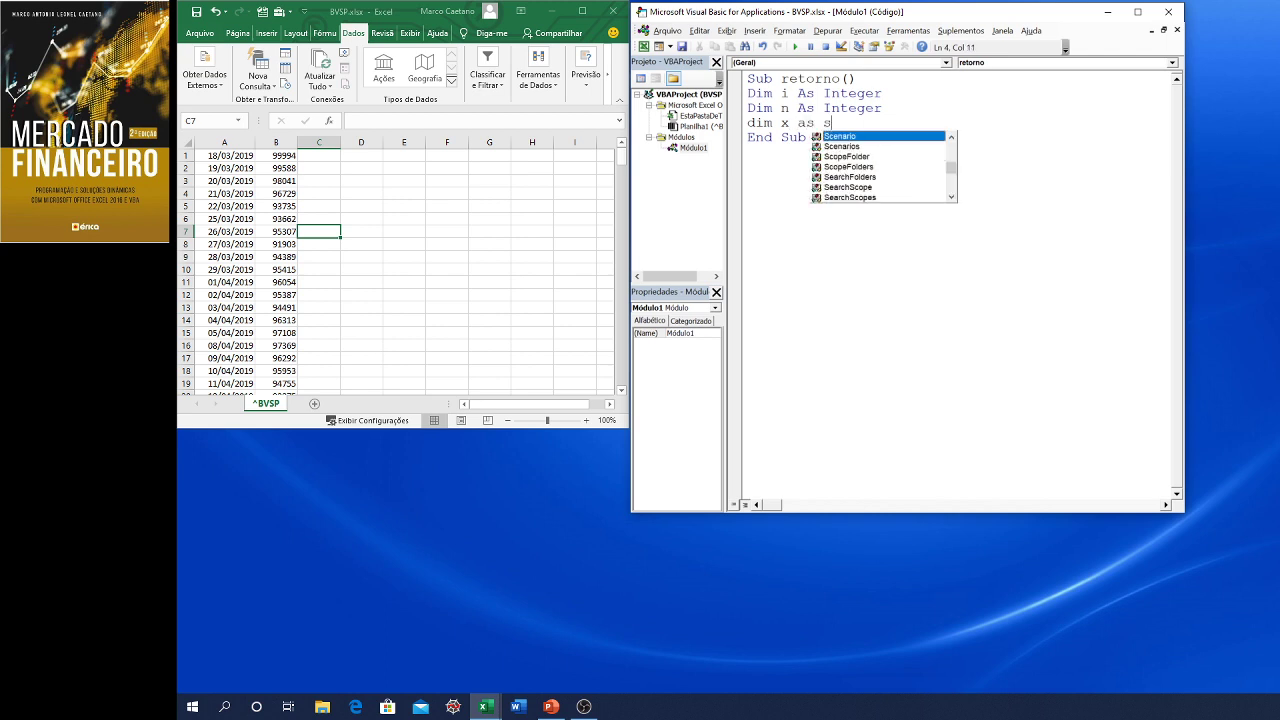
text(ngle)
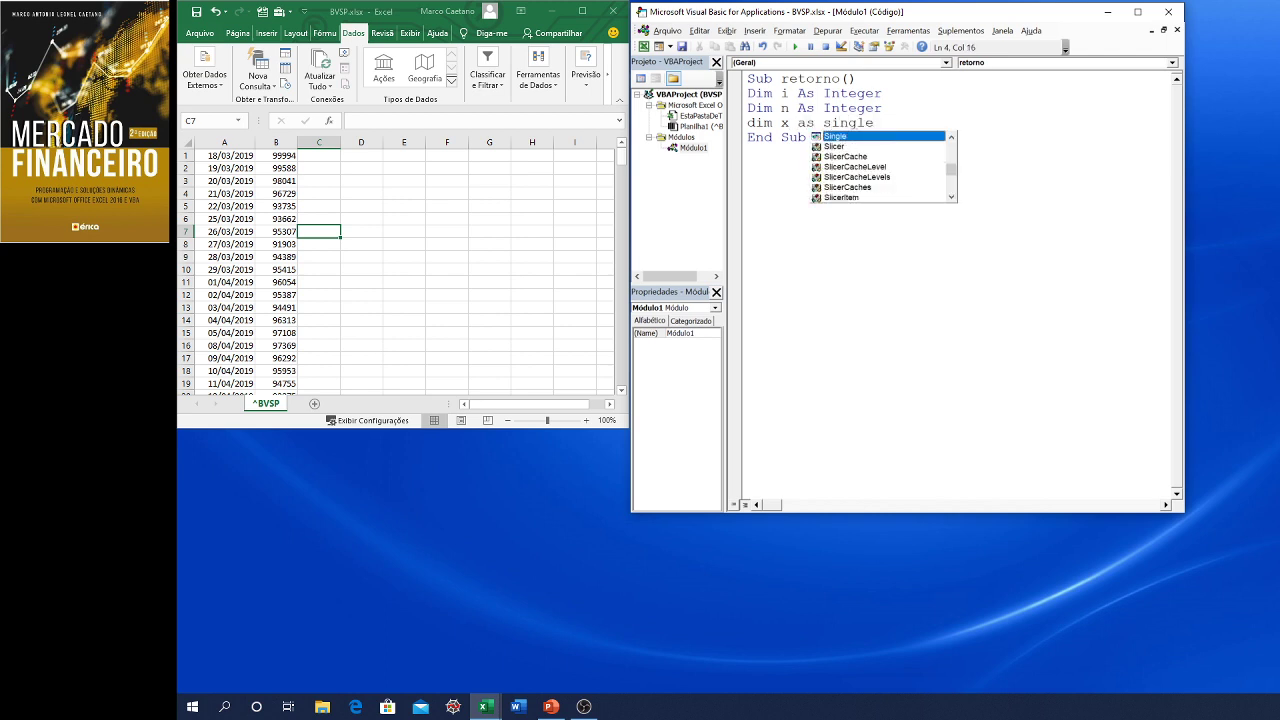
key(Tab)
key(Return)
key(Return)
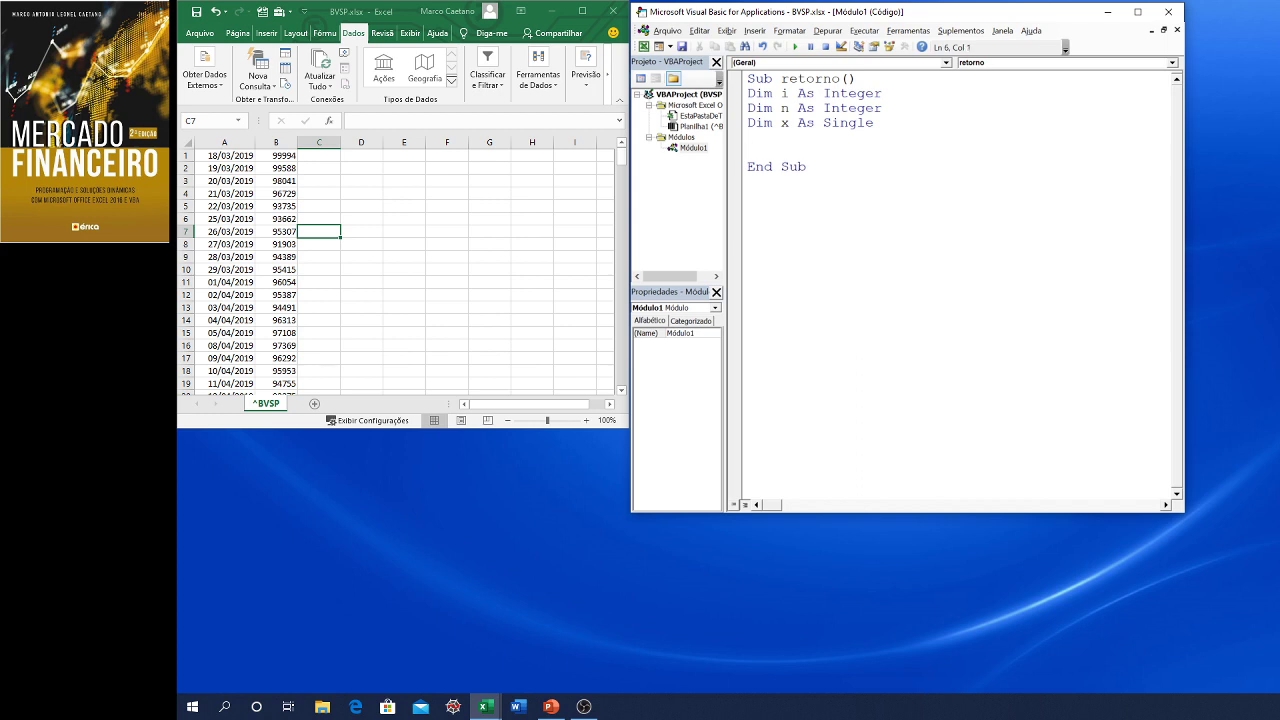
Check the workbook's last data row, then go back to the retorno code.
click(404, 257)
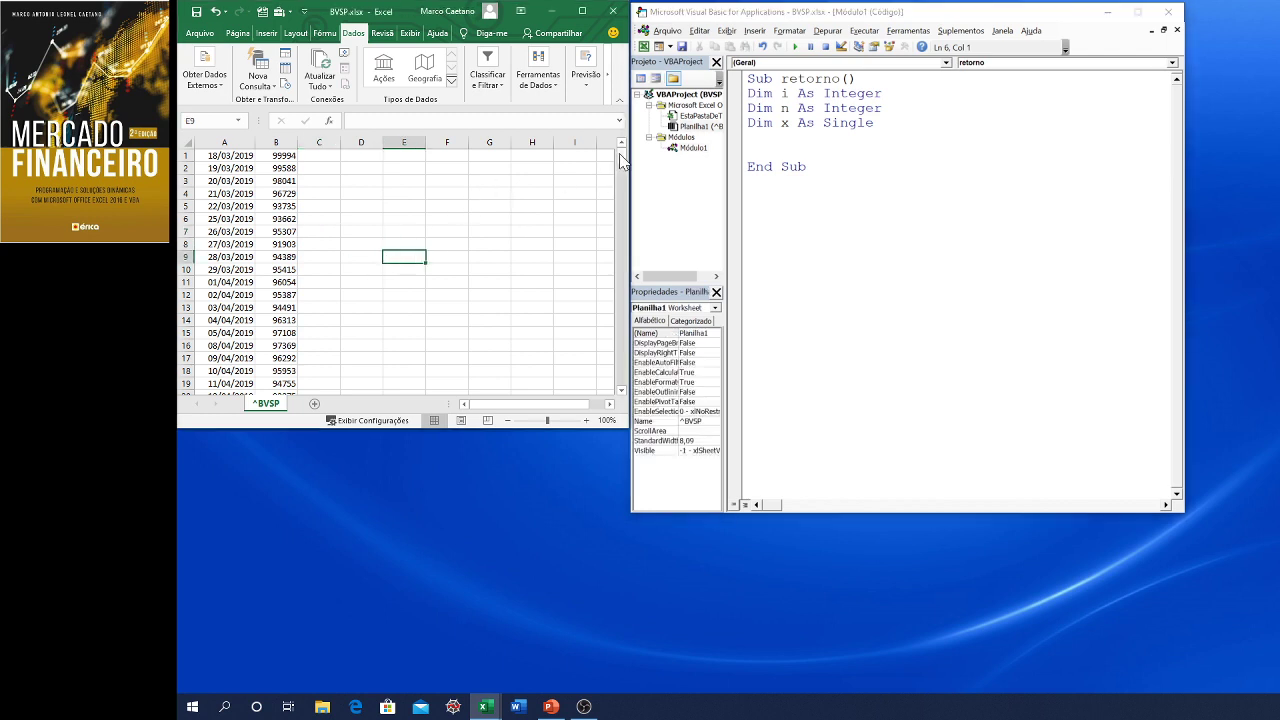
drag(621, 152, 621, 376)
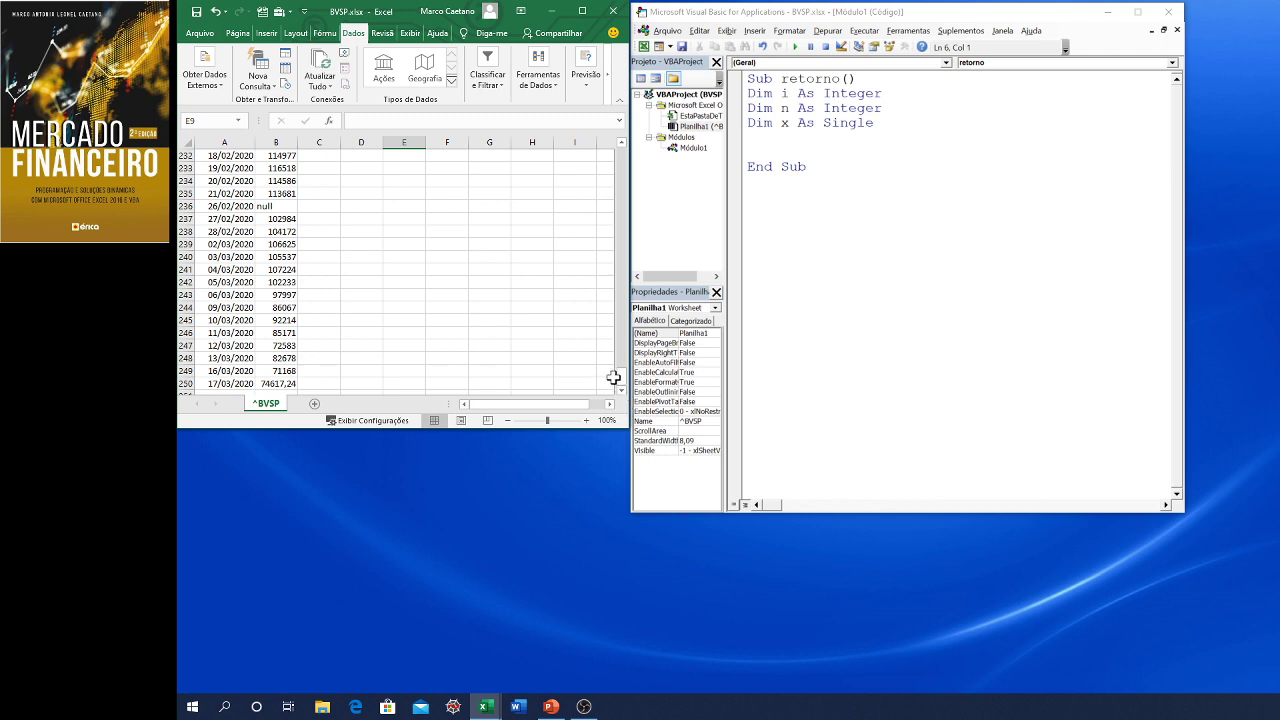
drag(621, 376, 621, 152)
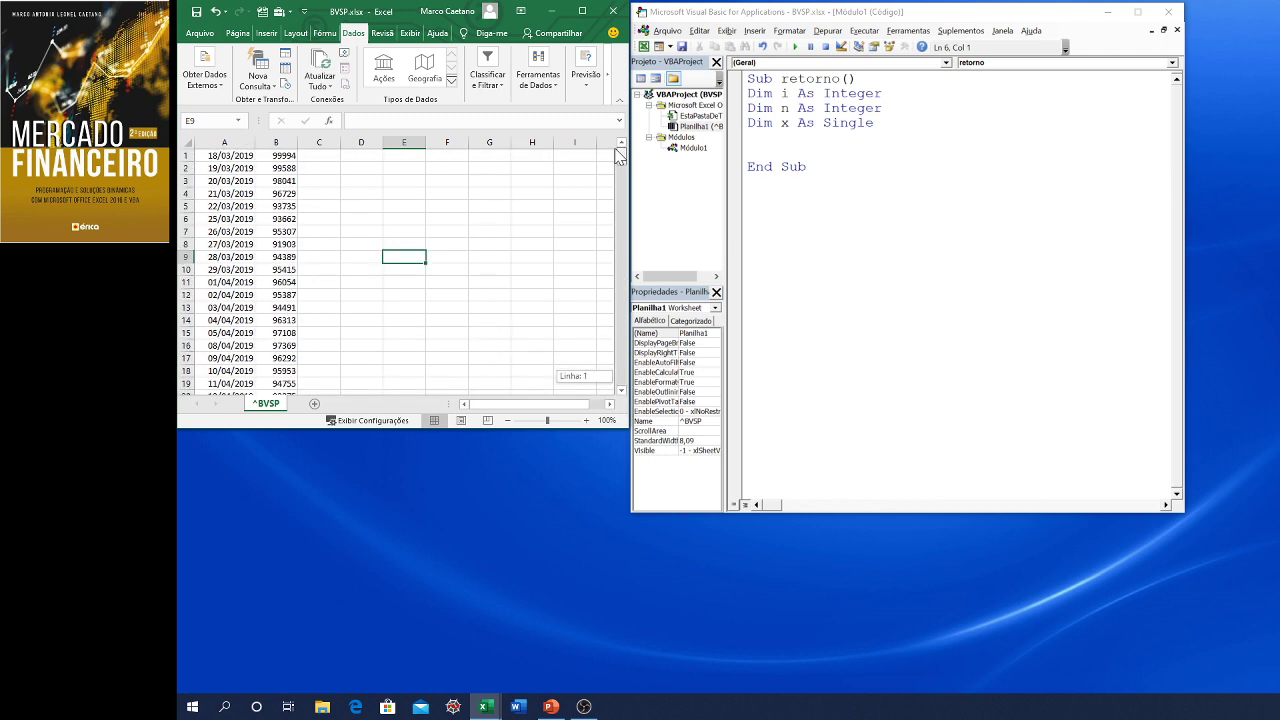
click(750, 151)
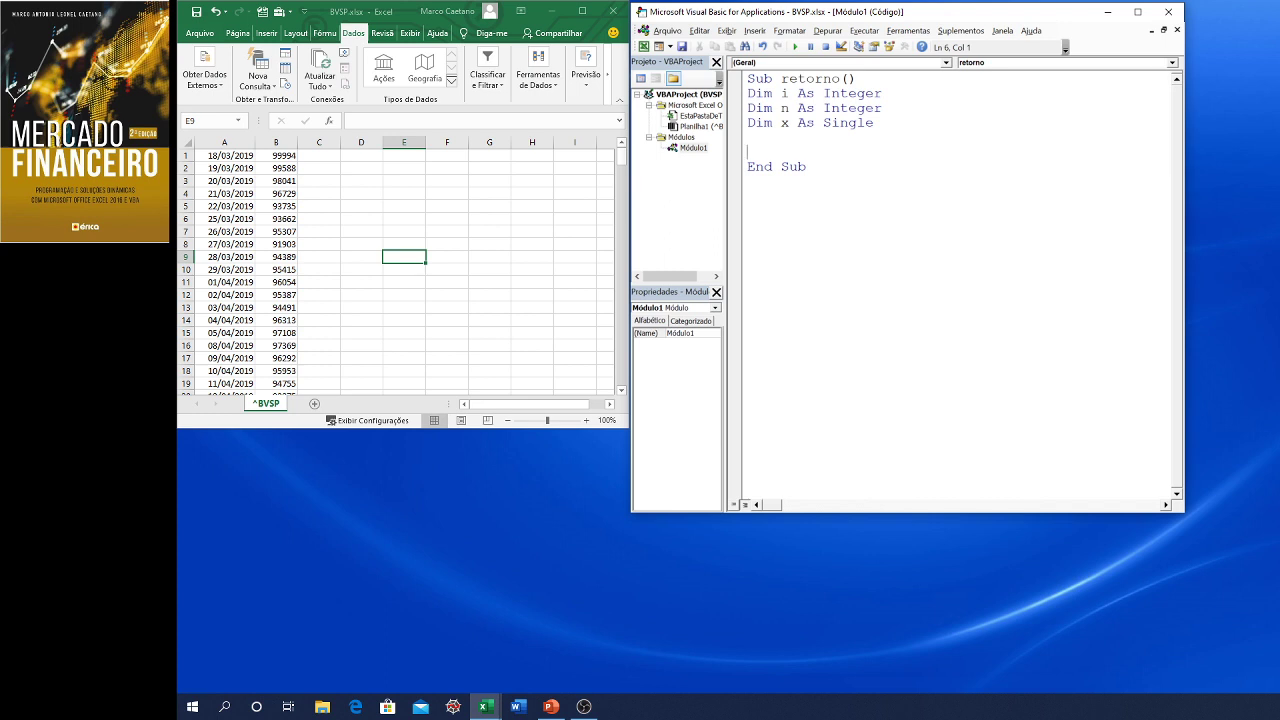
Write n = 250, i = 1 and Do While i <= n, and begin the x formula.
text(n = )
text(250)
key(Return)
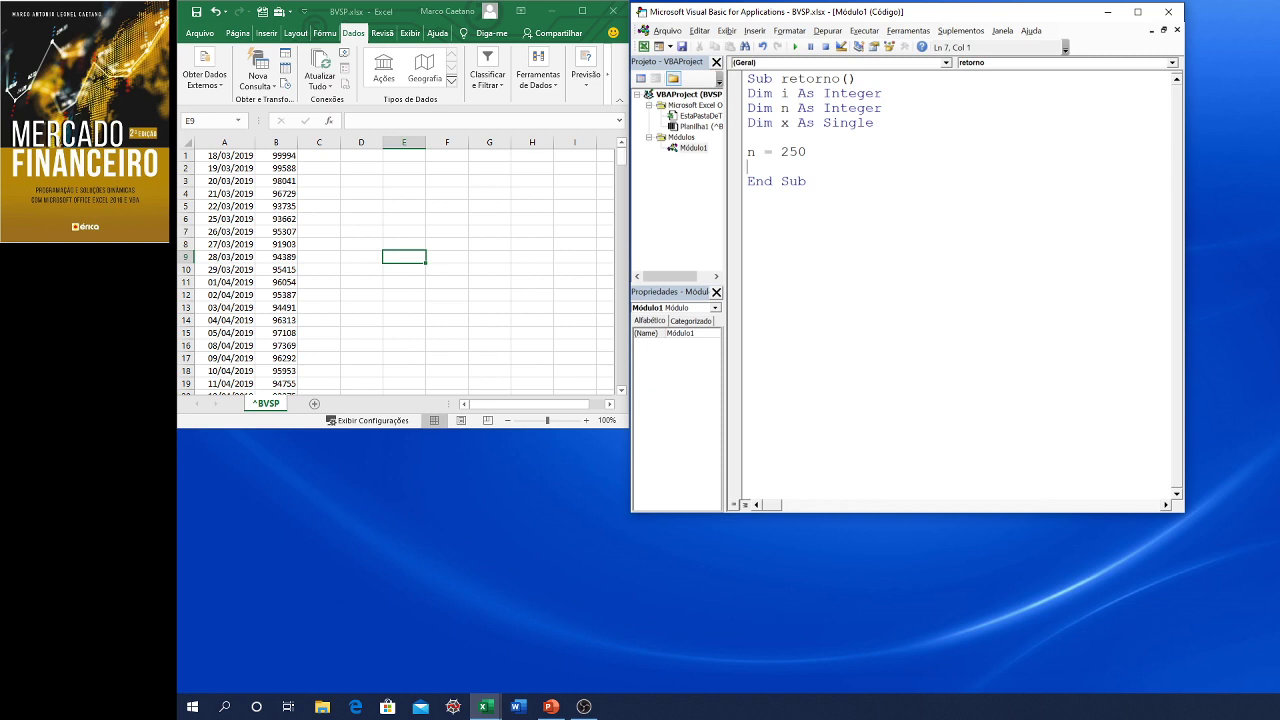
text(i = 1)
key(Return)
text(do whi)
text(le i)
text(<=)
text( n)
key(Return)
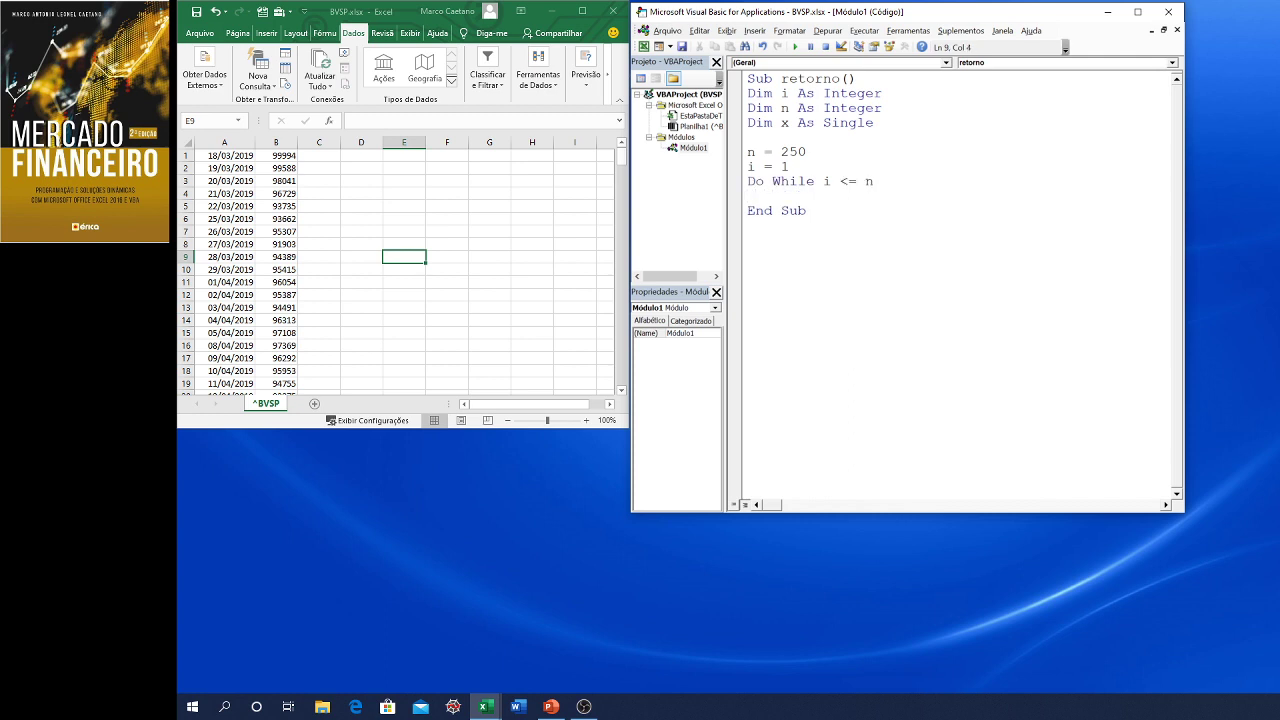
text(x=)
text(()
text(cells(i)
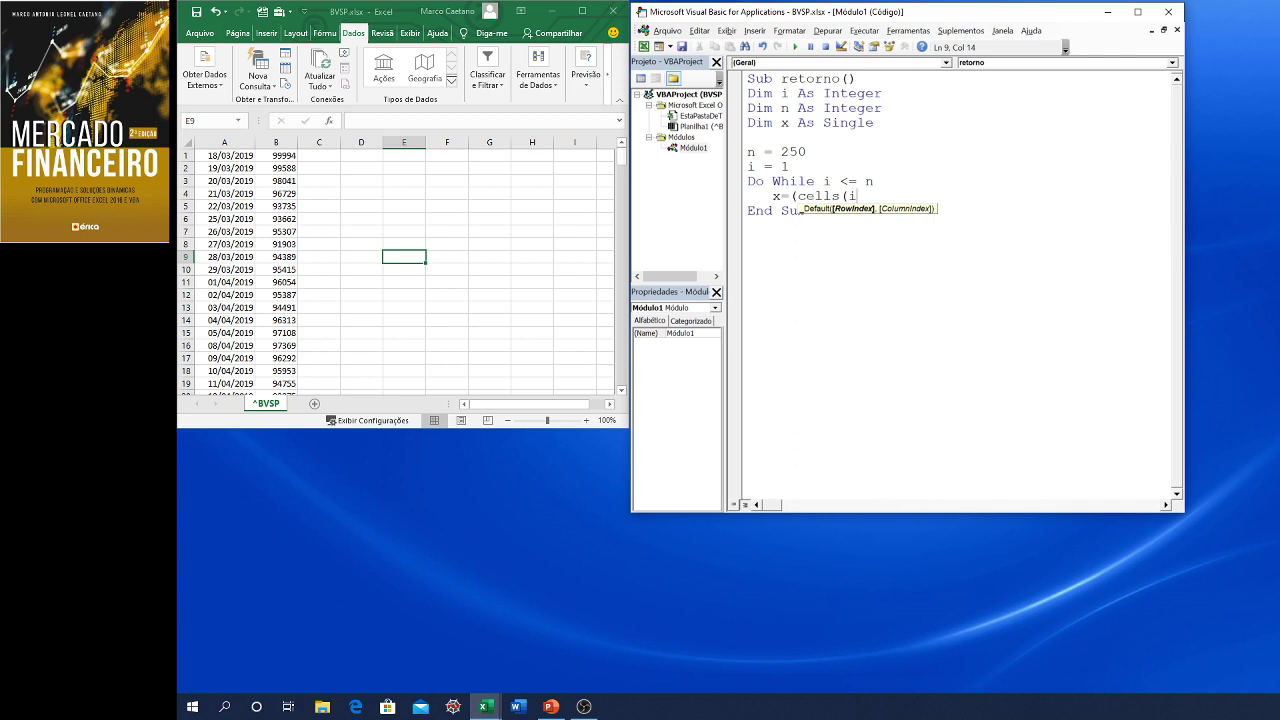
Clear the compile error, start the loop at i = 2 and draft the column-1 return formula.
click(804, 211)
click(823, 403)
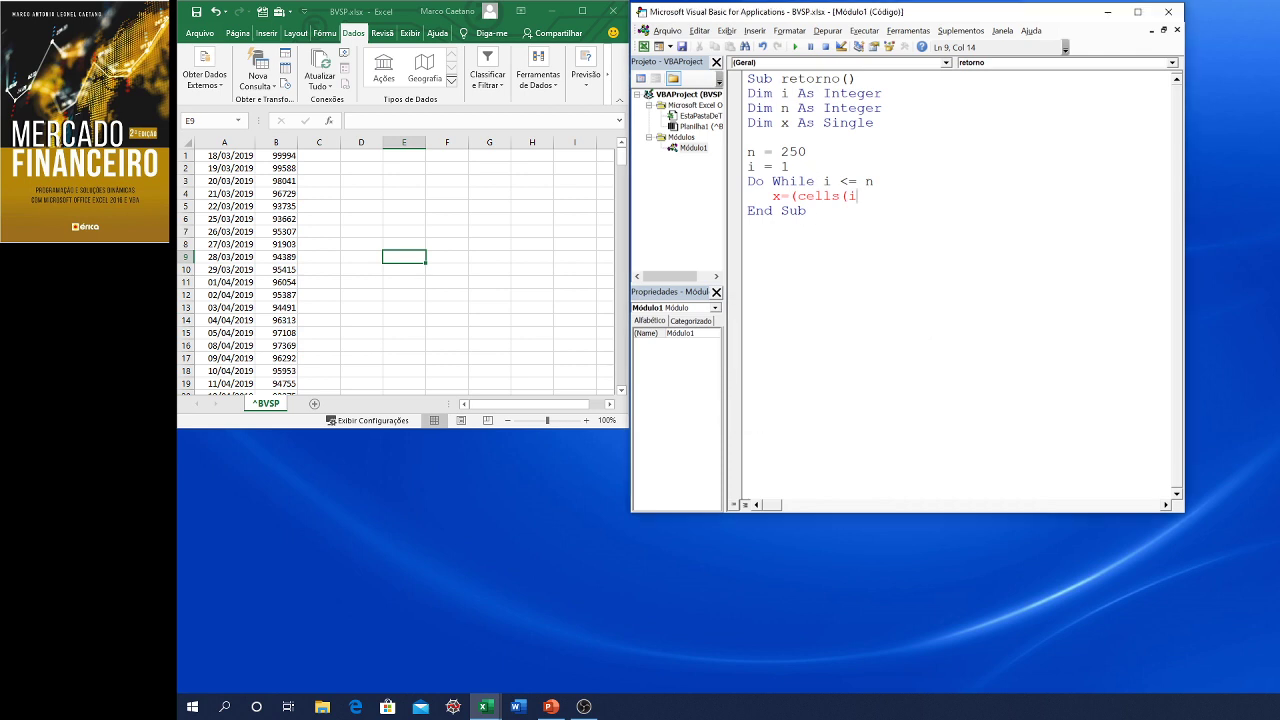
click(790, 166)
key(BackSpace)
text(2)
text(,1))
text(-cell)
text(s)
text((i-)
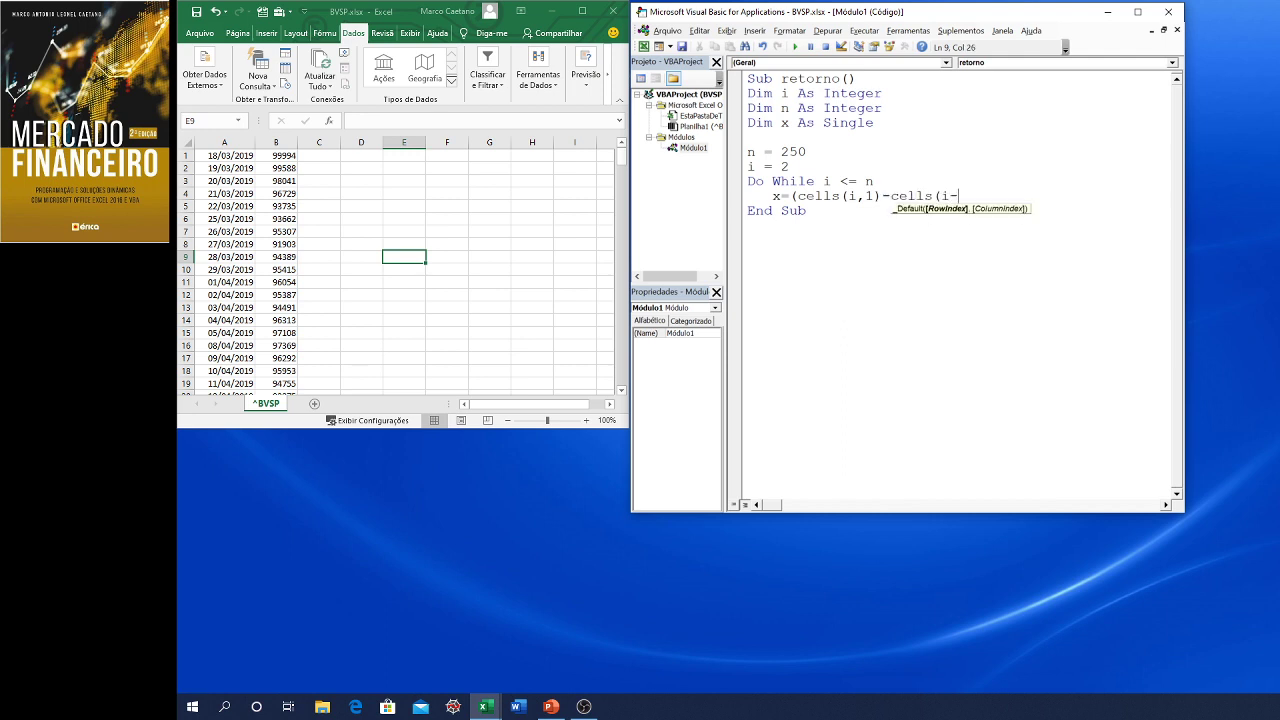
text(1)))
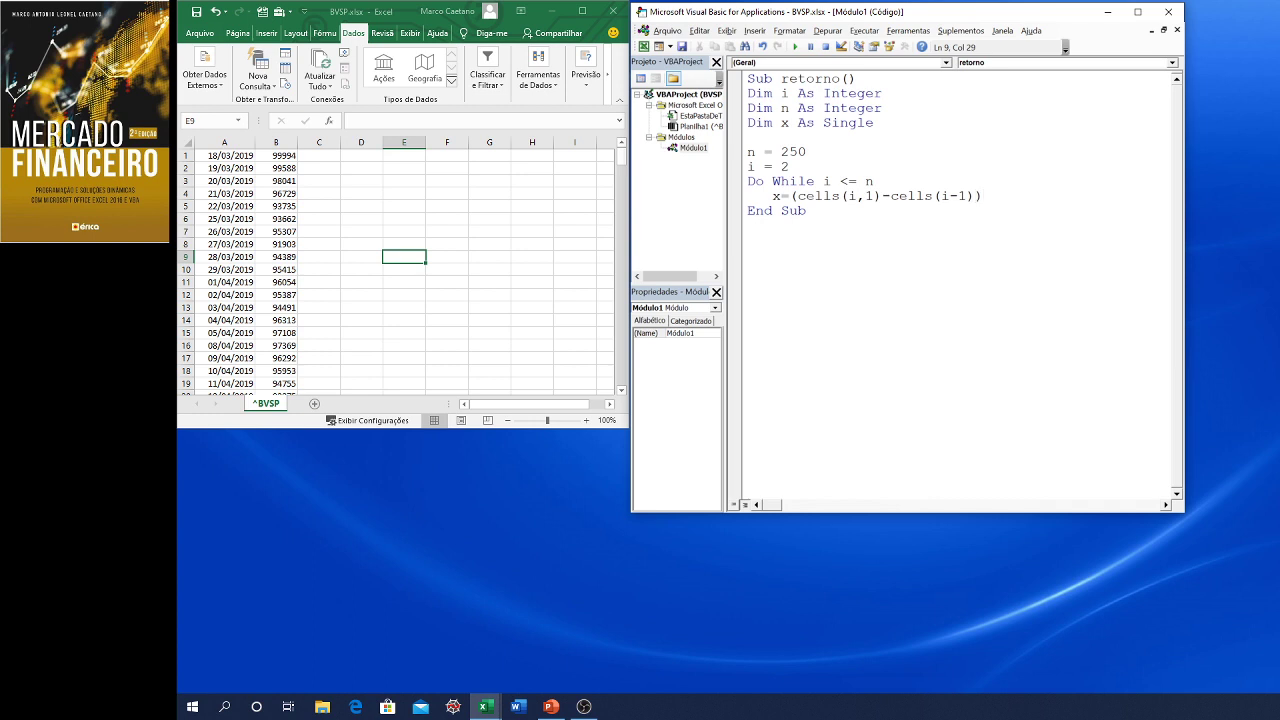
text(/(cells)
text((i)
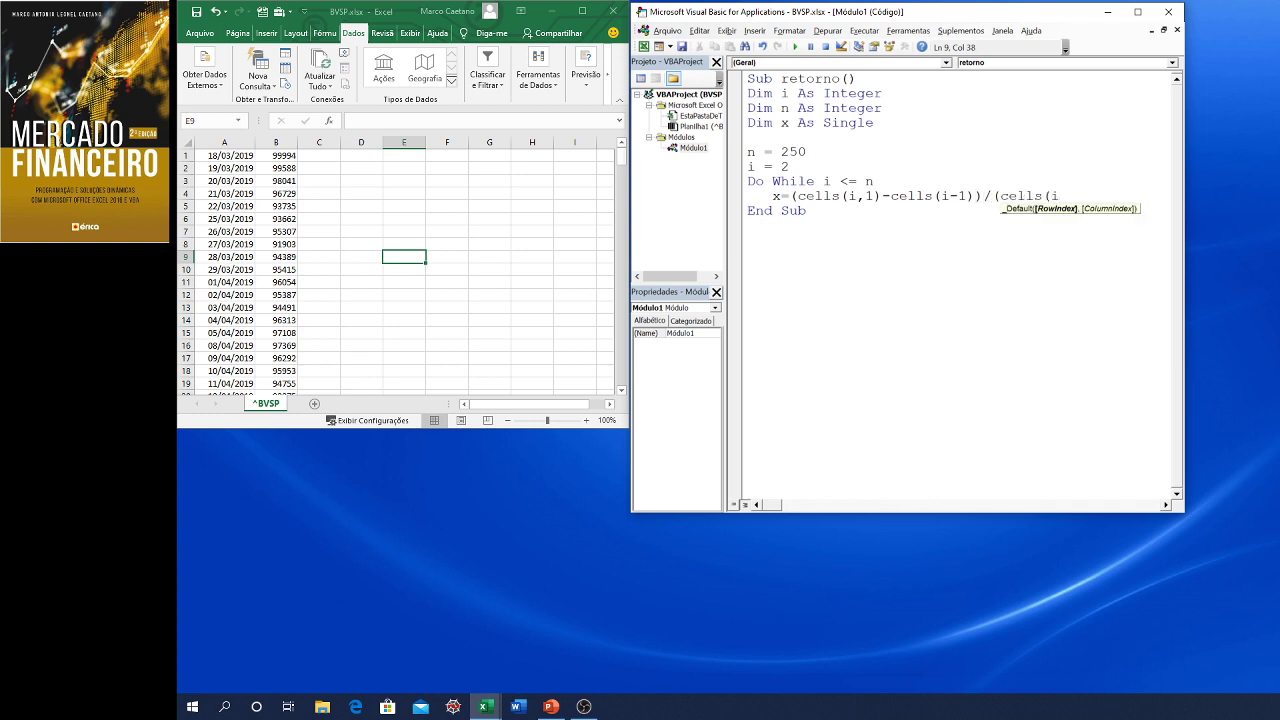
text(-1,1)
text())
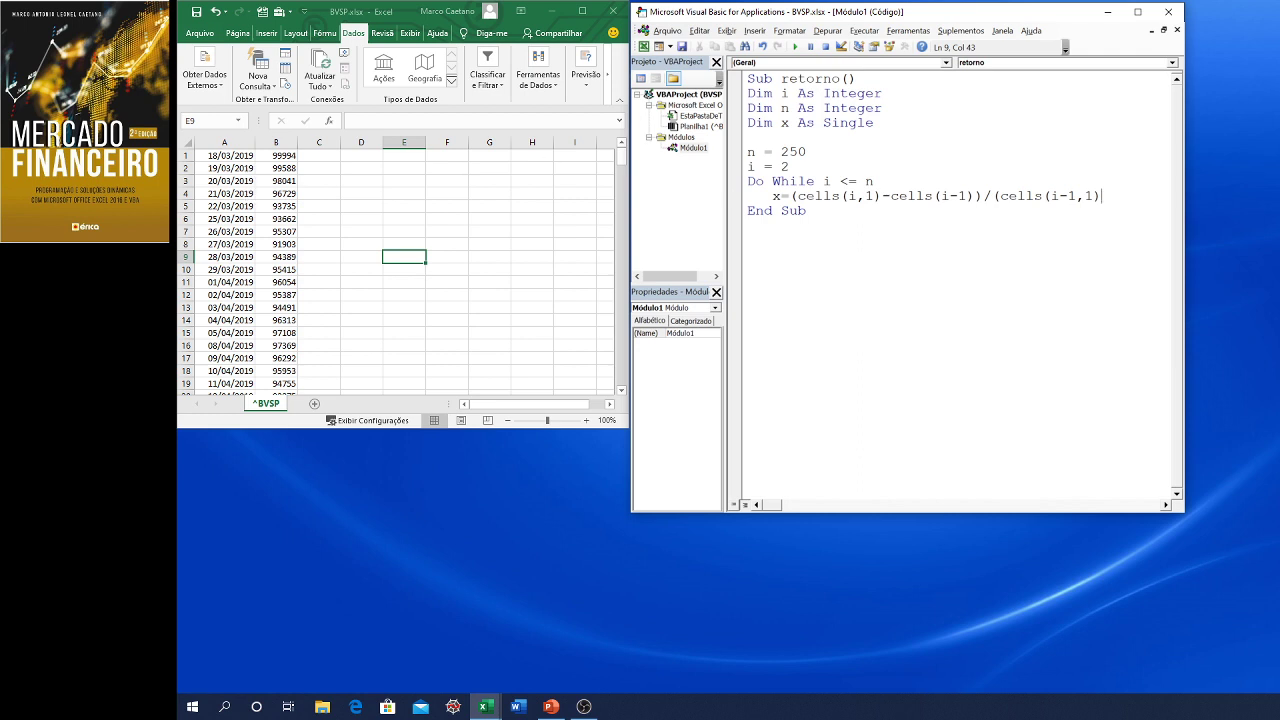
Point the formula at column 2: x=(cells(i,2)-cells(i-1,2)/(cells(i-1,2).
click(874, 196)
key(BackSpace)
text(2)
click(967, 196)
key(BackSpace)
text(1)
text(,)
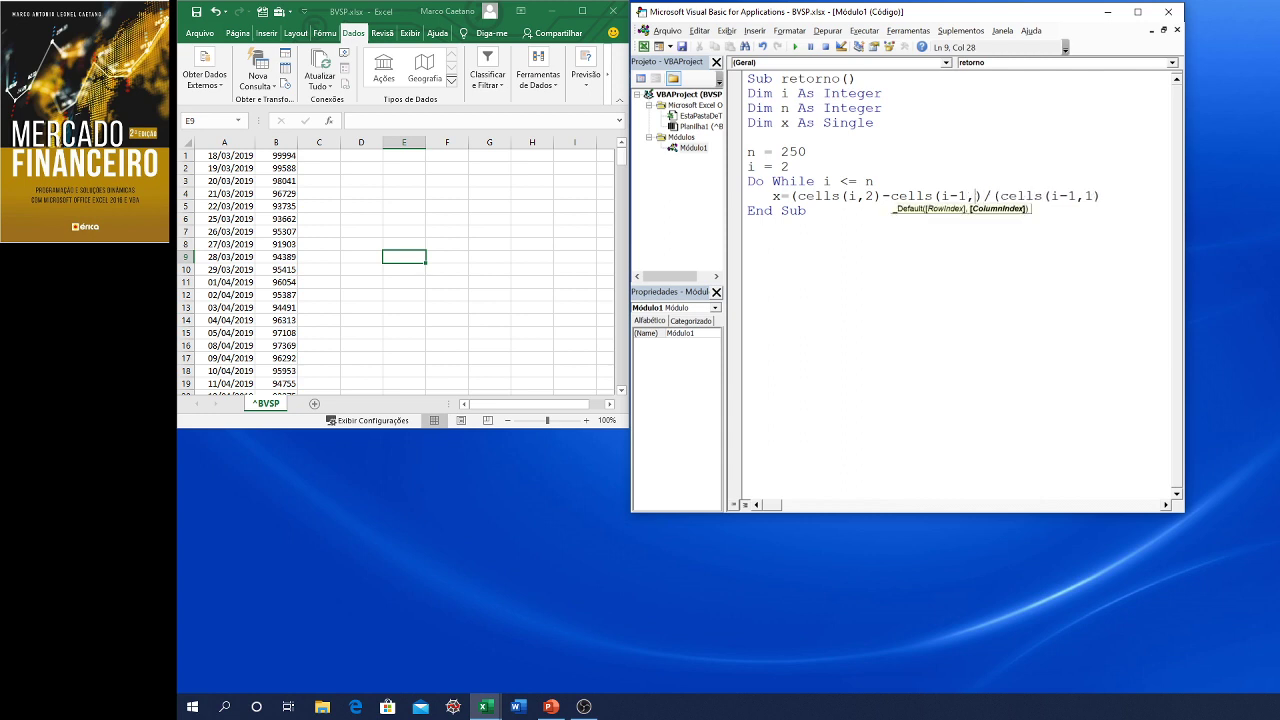
text(2)
click(1101, 196)
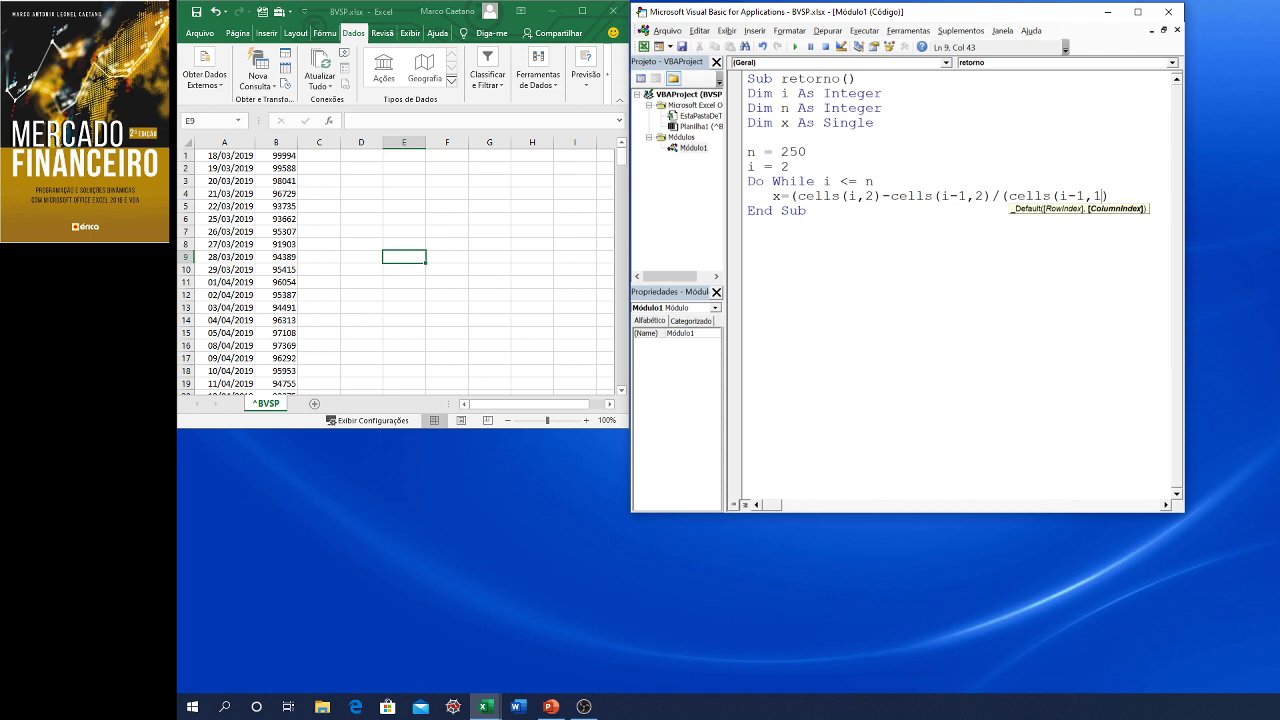
key(BackSpace)
text(2)
click(863, 196)
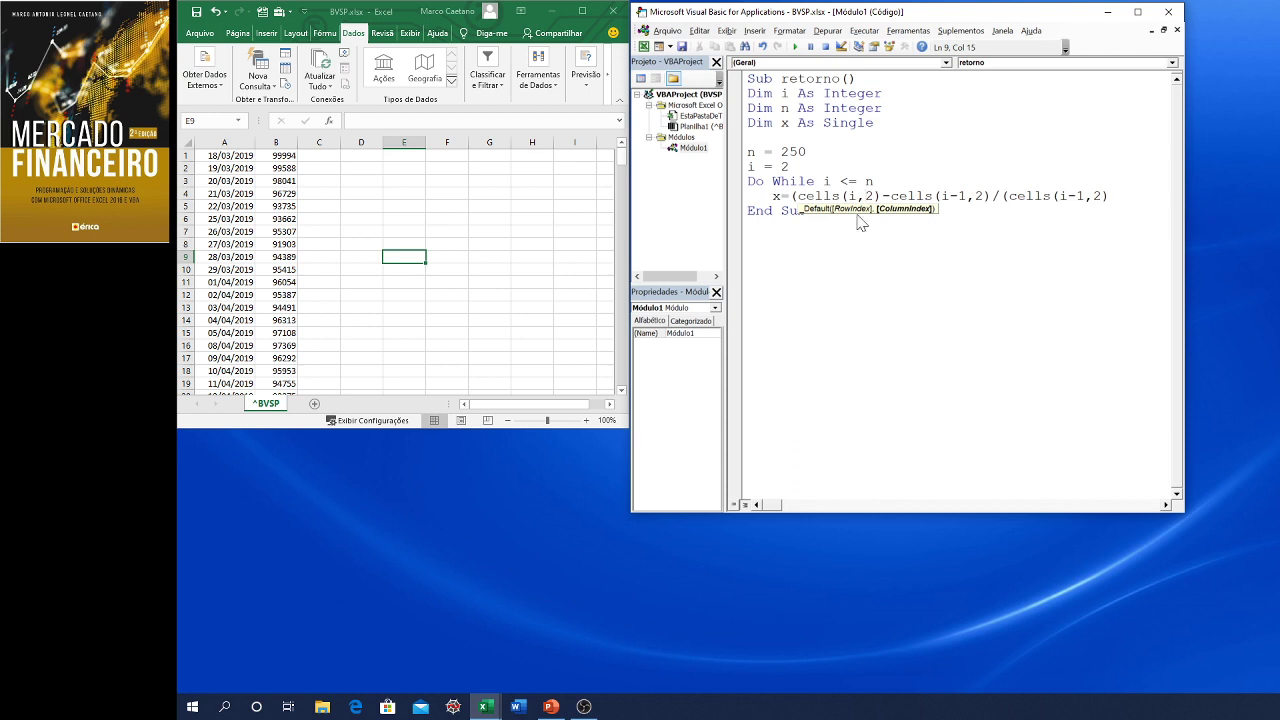
Check the first prices in cells B1 and B2 of the workbook.
click(281, 170)
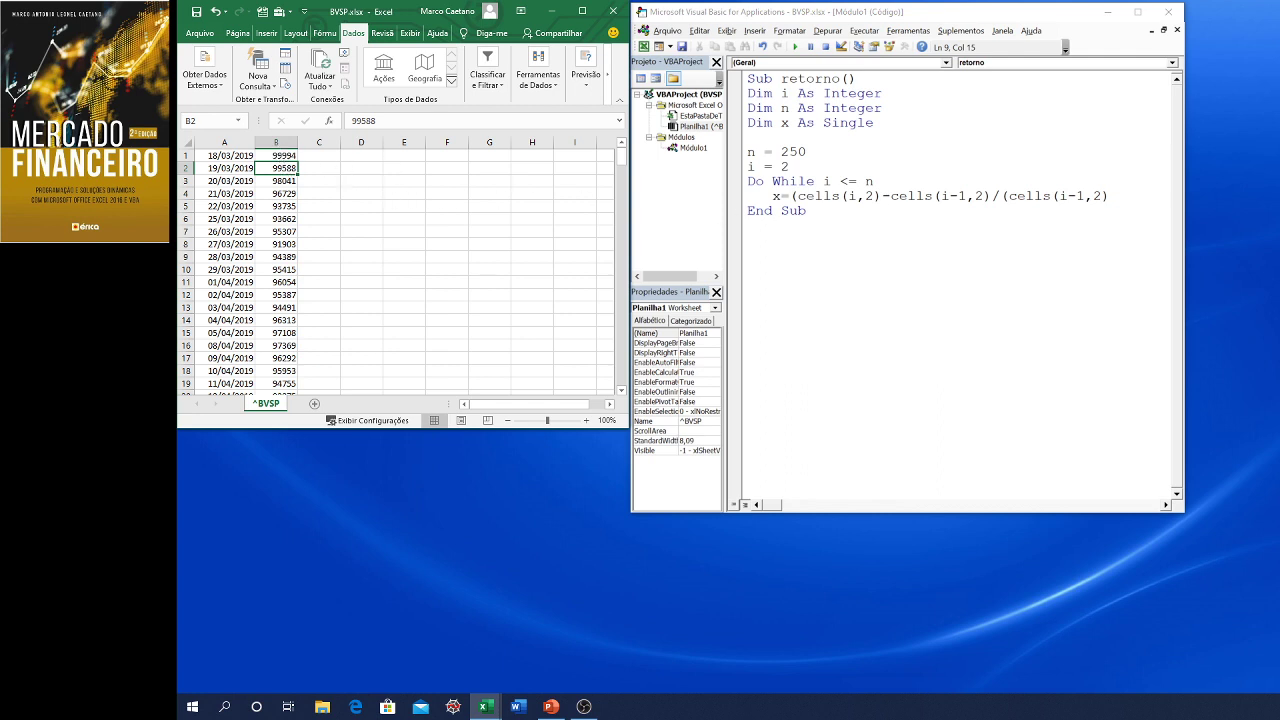
click(283, 156)
click(1140, 196)
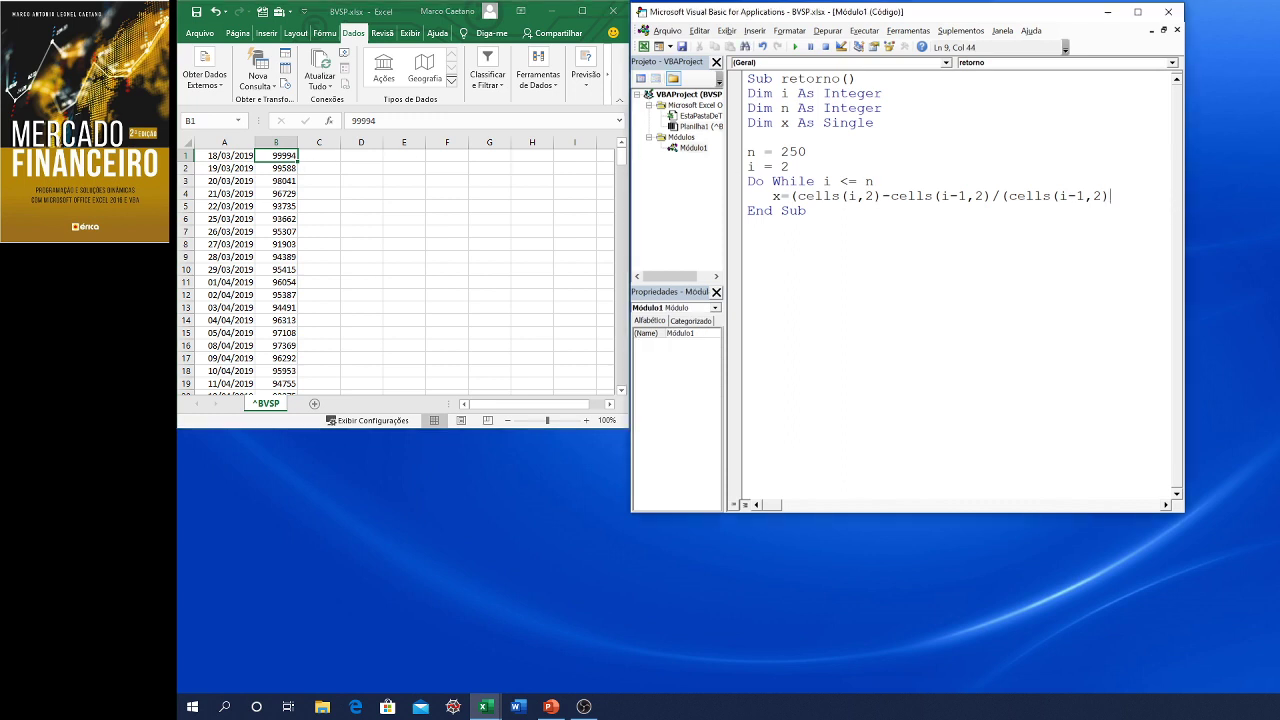
Balance the x formula's parentheses until it compiles without the missing-parenthesis error.
key(Return)
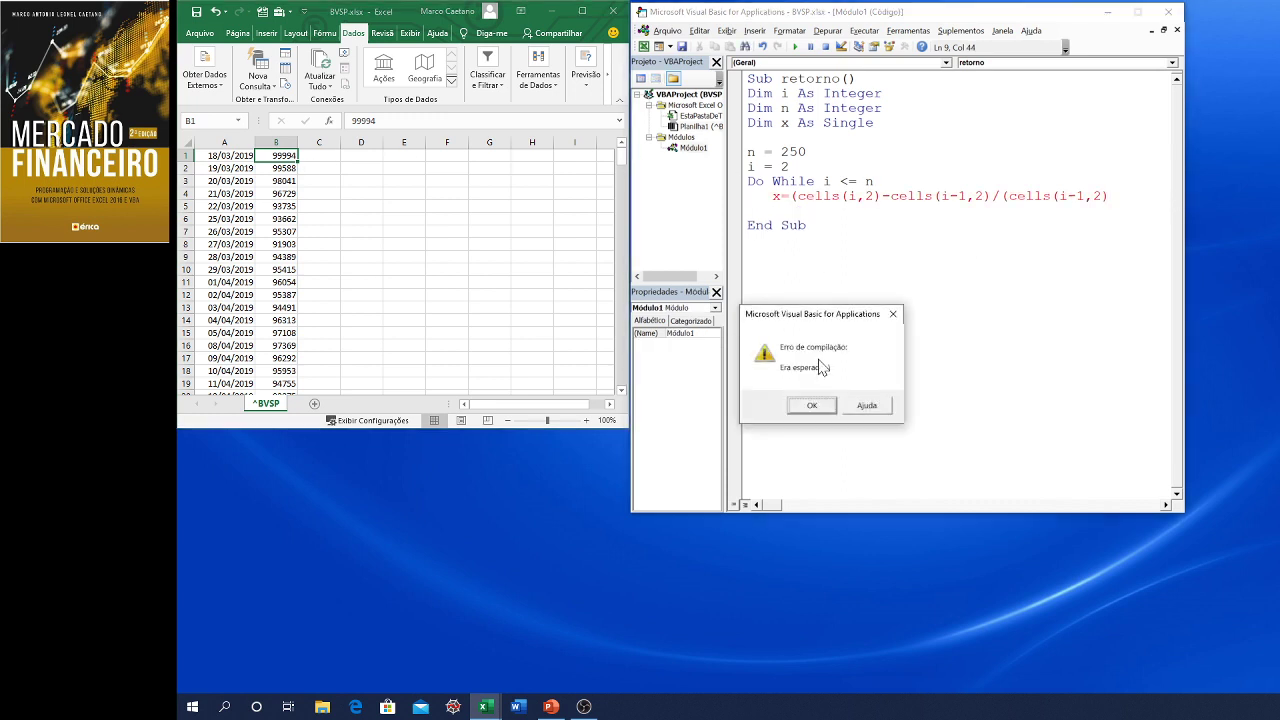
click(812, 405)
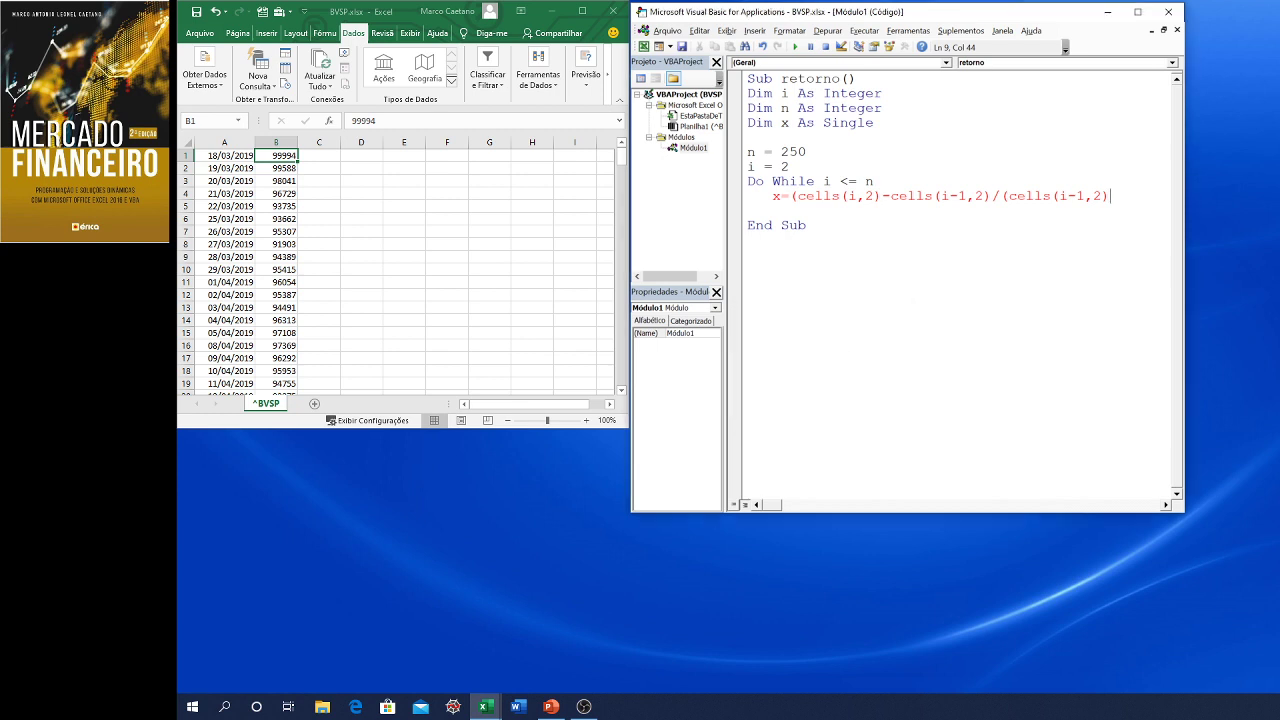
click(992, 196)
text())
click(1119, 196)
key(Return)
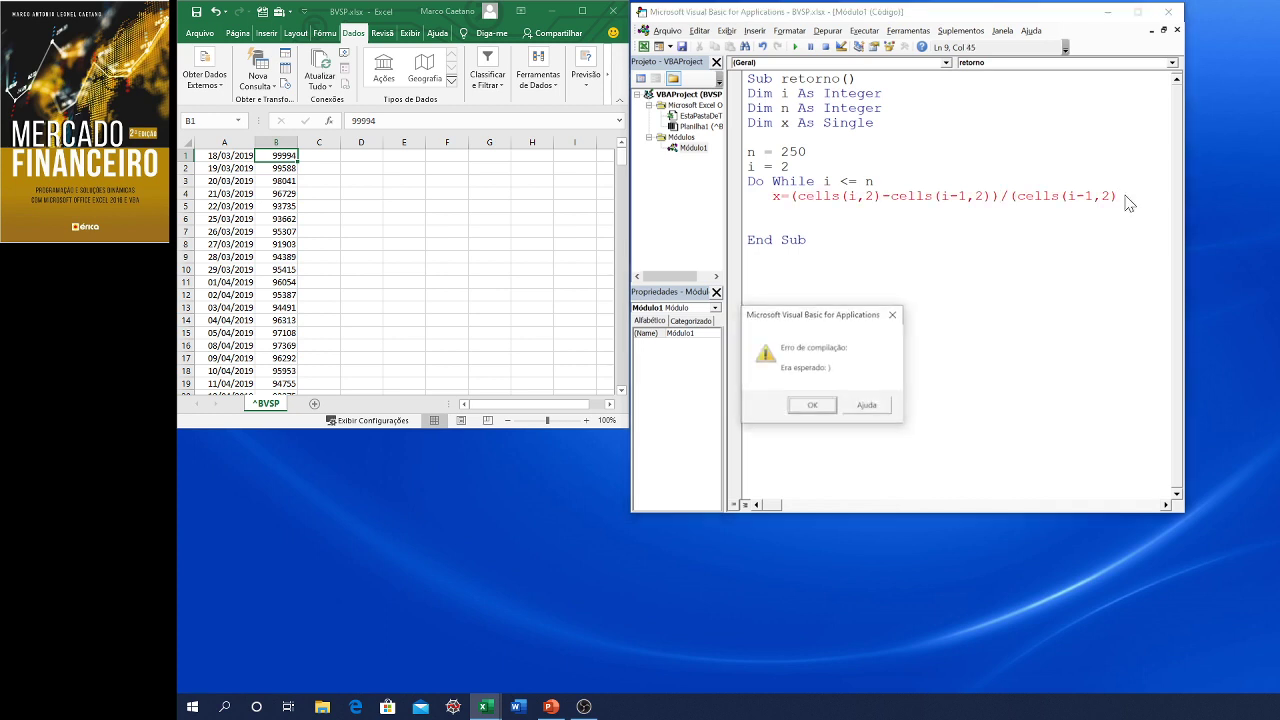
click(812, 405)
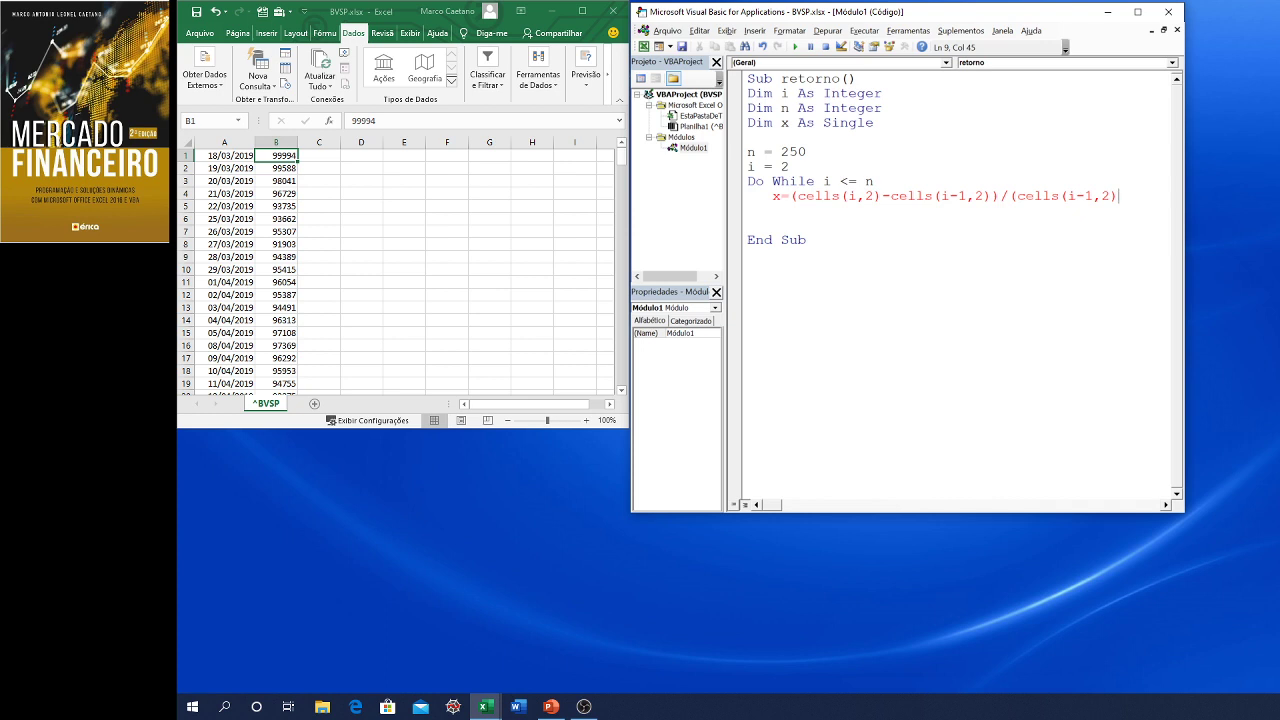
text())
key(Return)
Add the line cells(i,3)=x to store each return in column C.
text(cells)
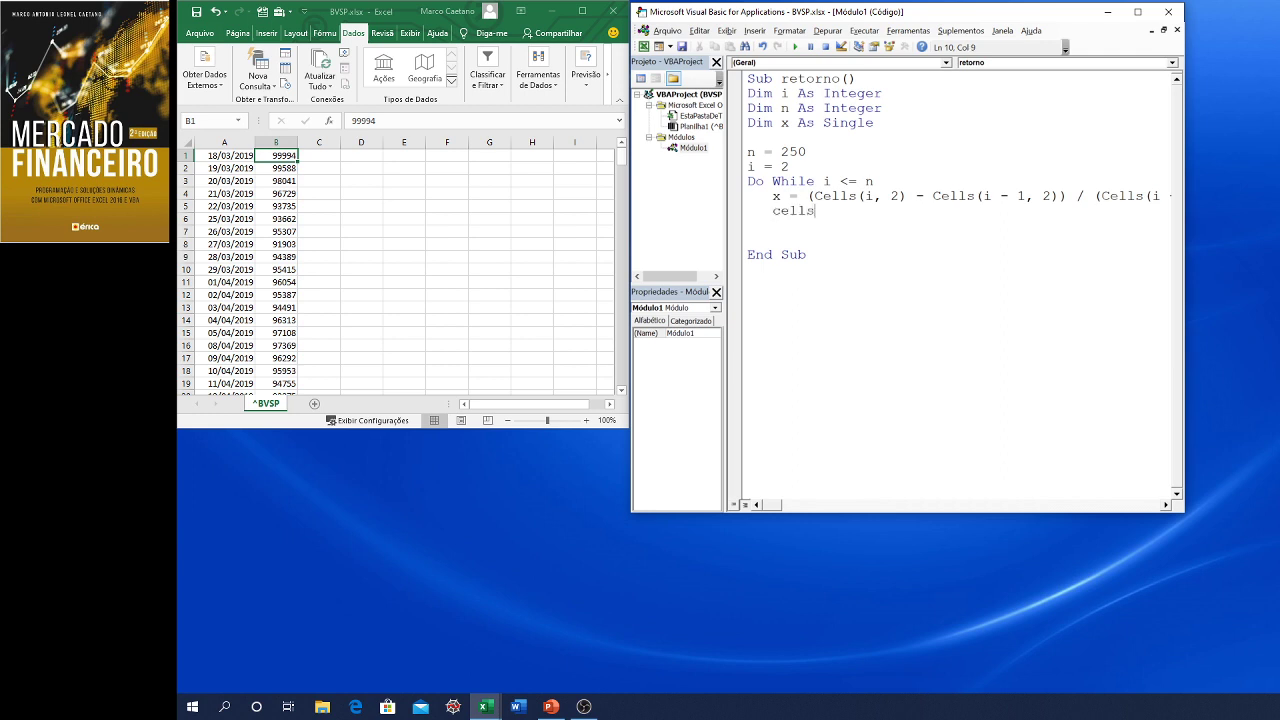
text((i)
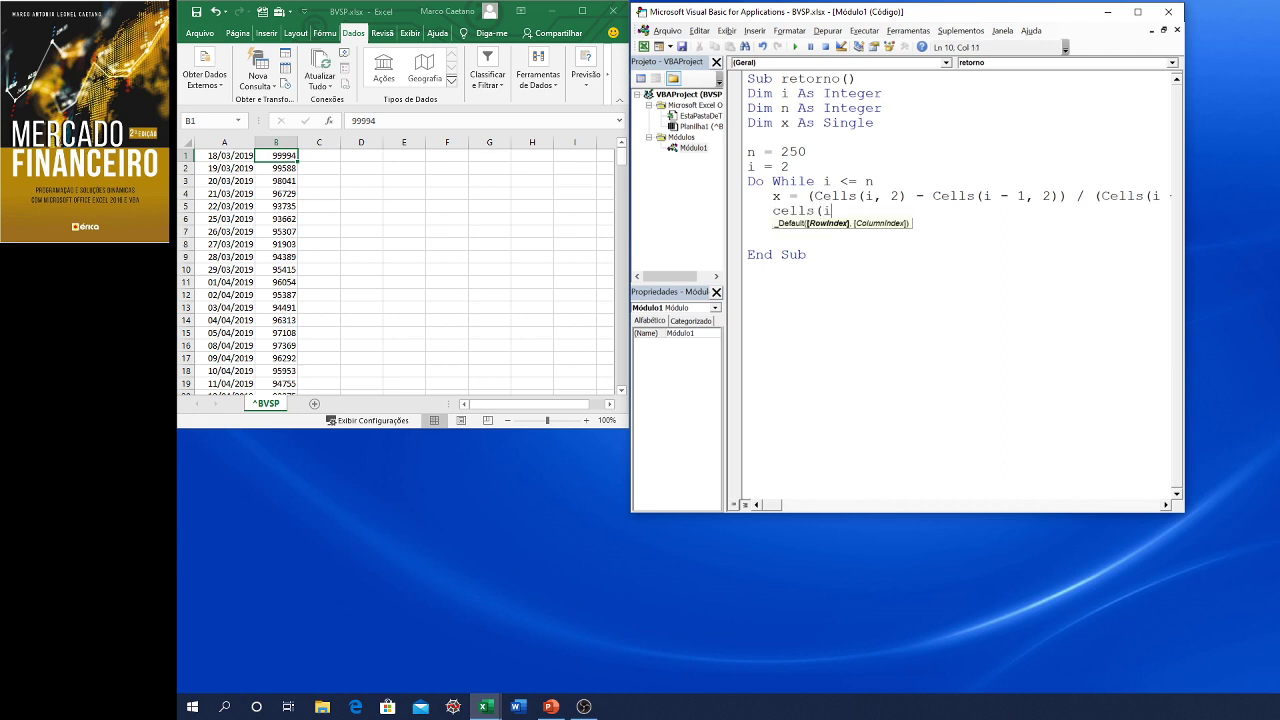
text(,)
text(3))
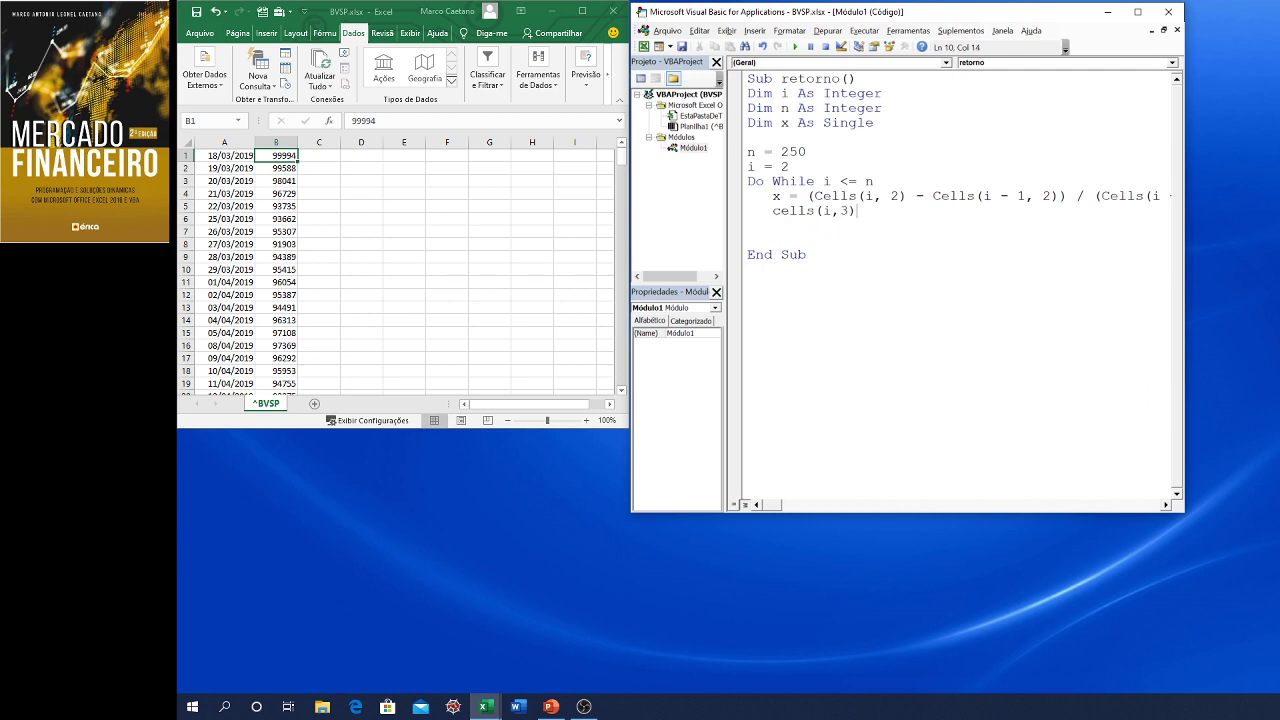
text(=x)
drag(1180, 511, 1262, 517)
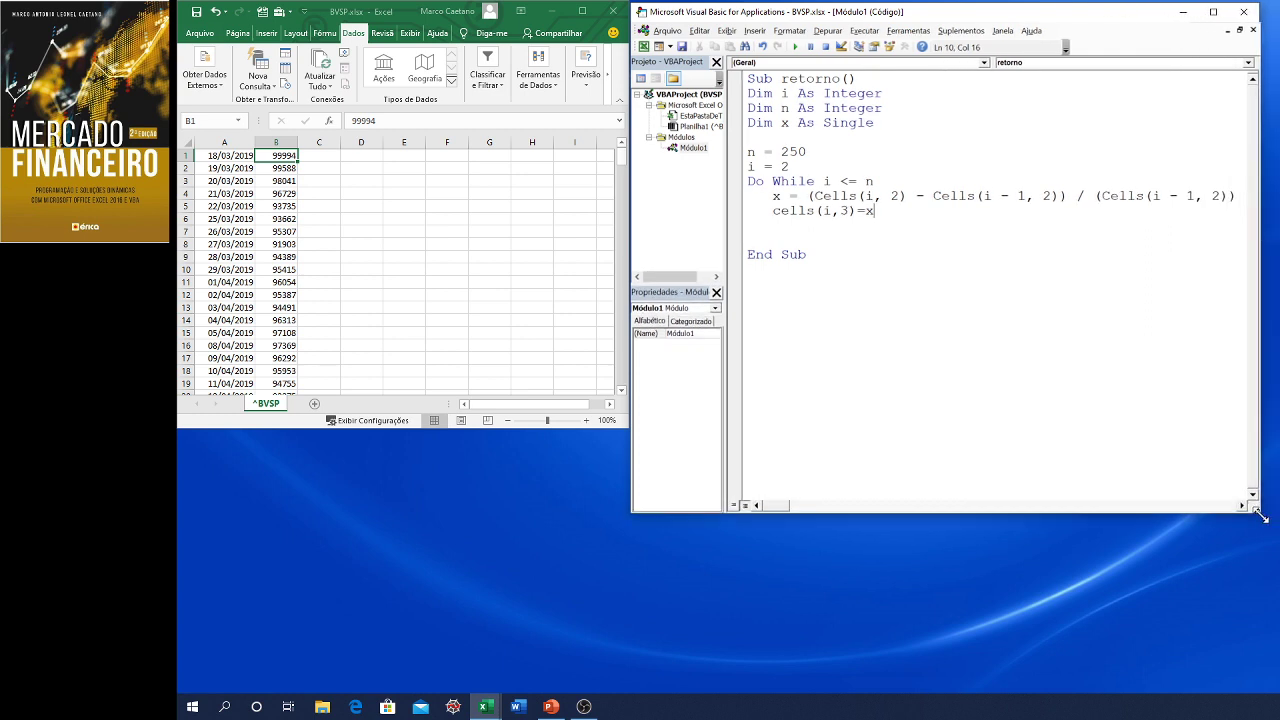
key(Return)
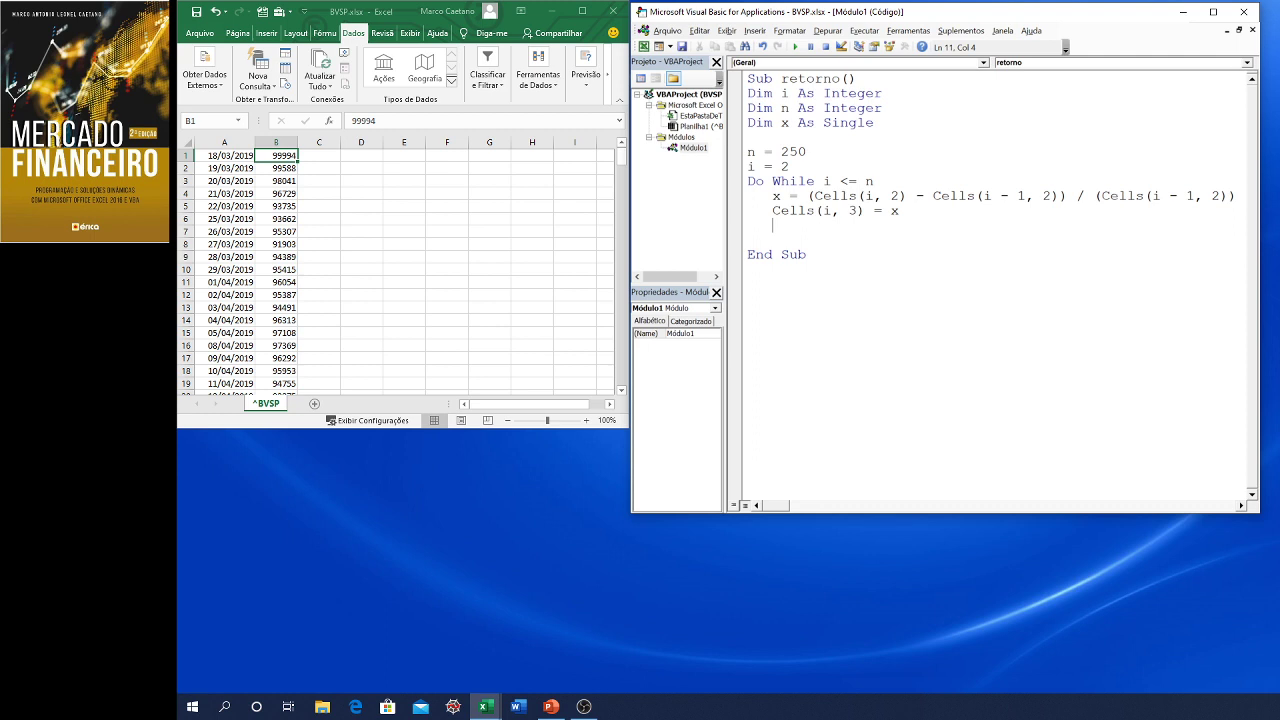
Add If cells(i,3)>=0 Then with cells(i,4)="alta" as its body.
text(if ce)
text(lls()
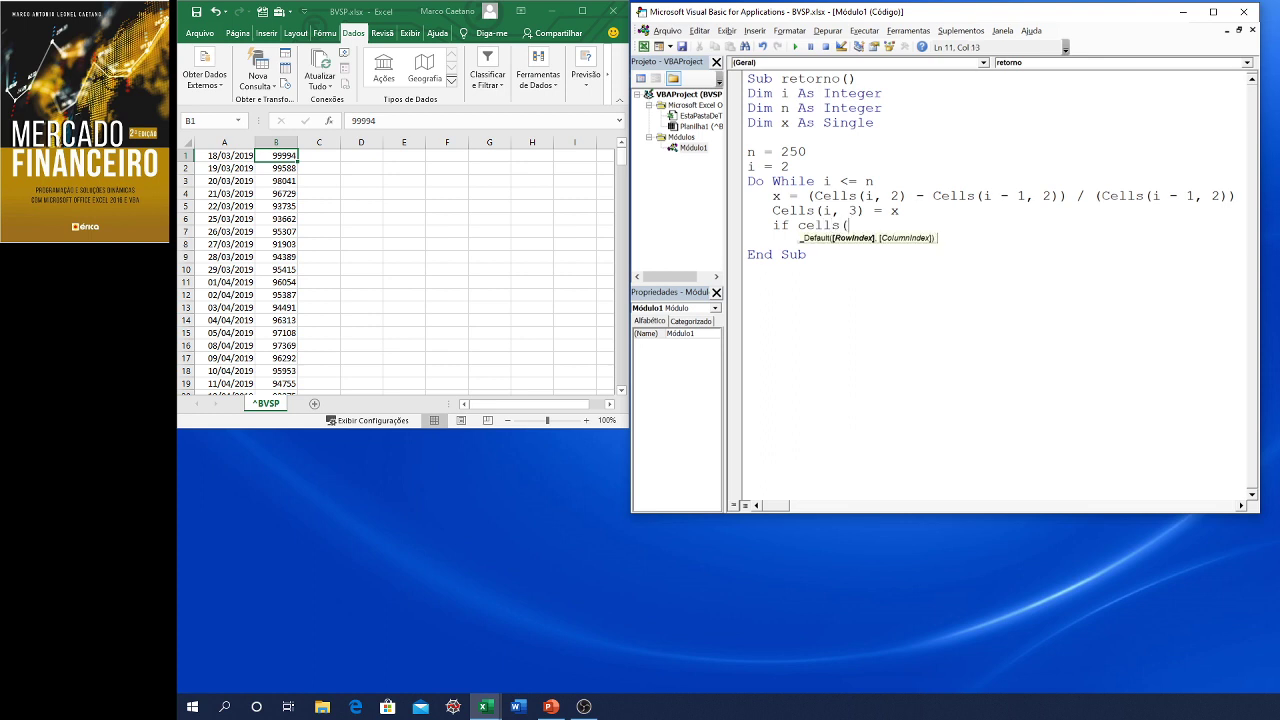
text(i,3))
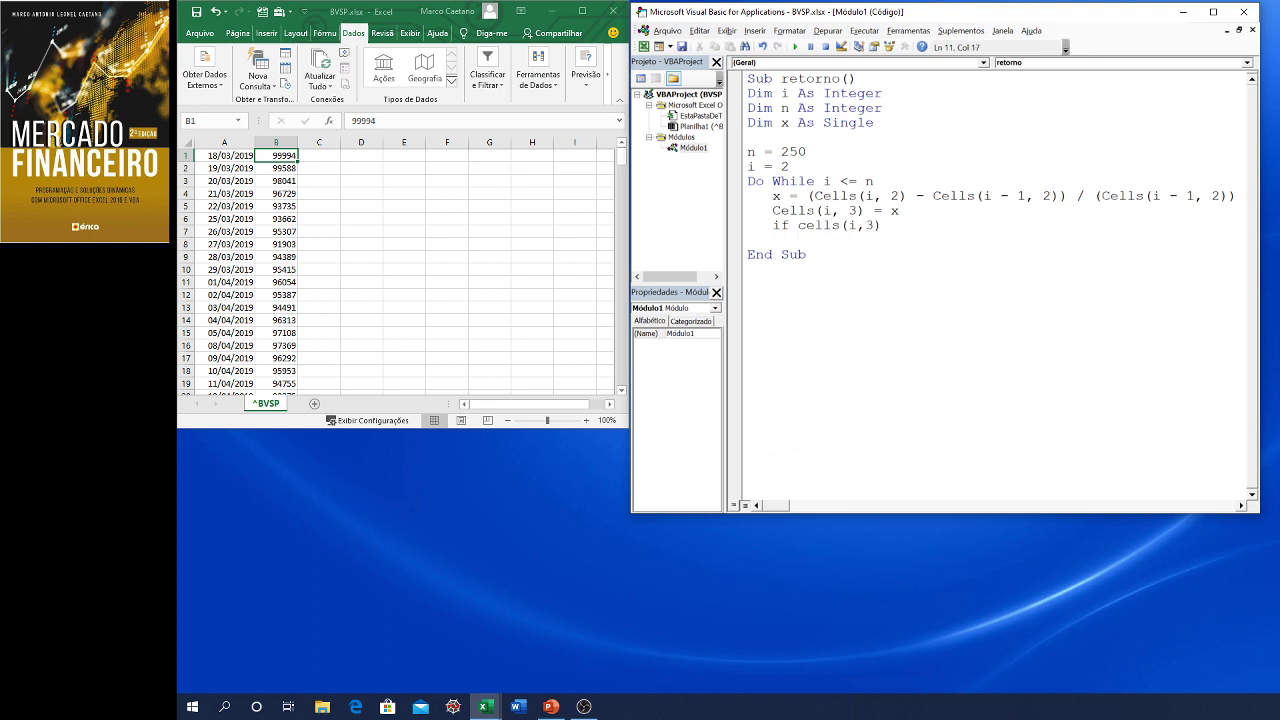
text(>=0)
text( then)
key(Return)
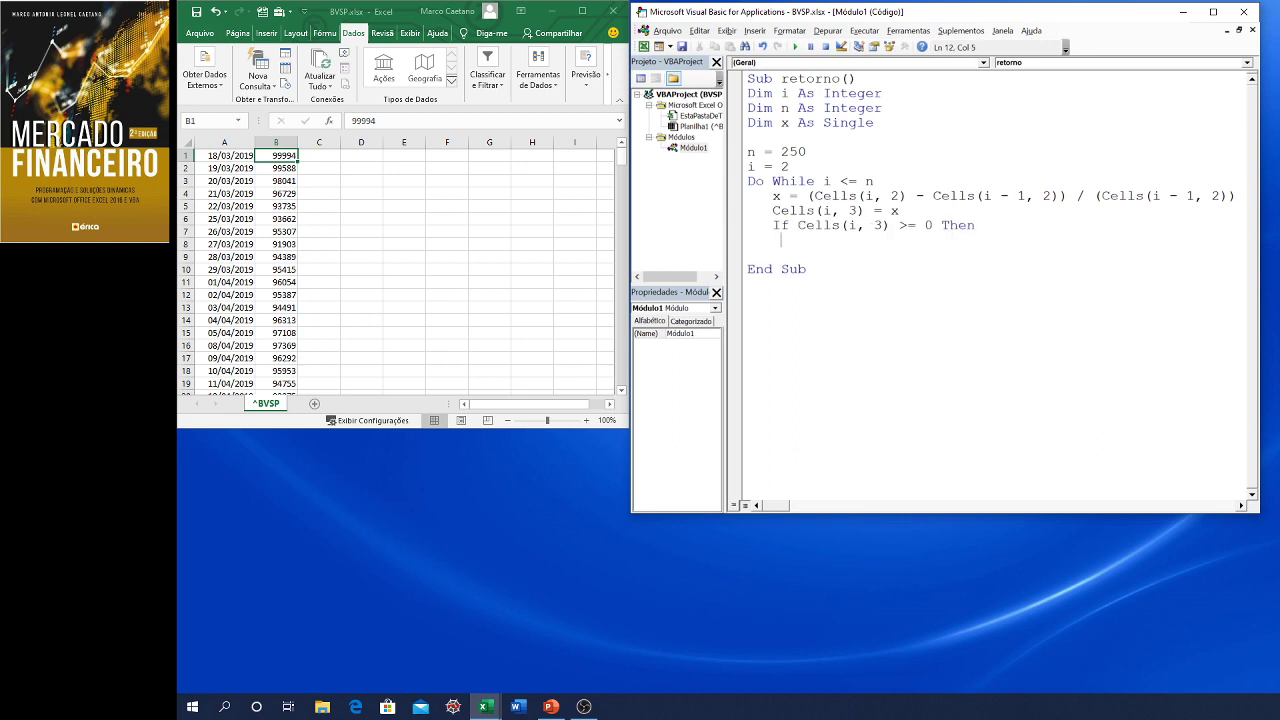
key(Tab)
text(cel)
text(ls()
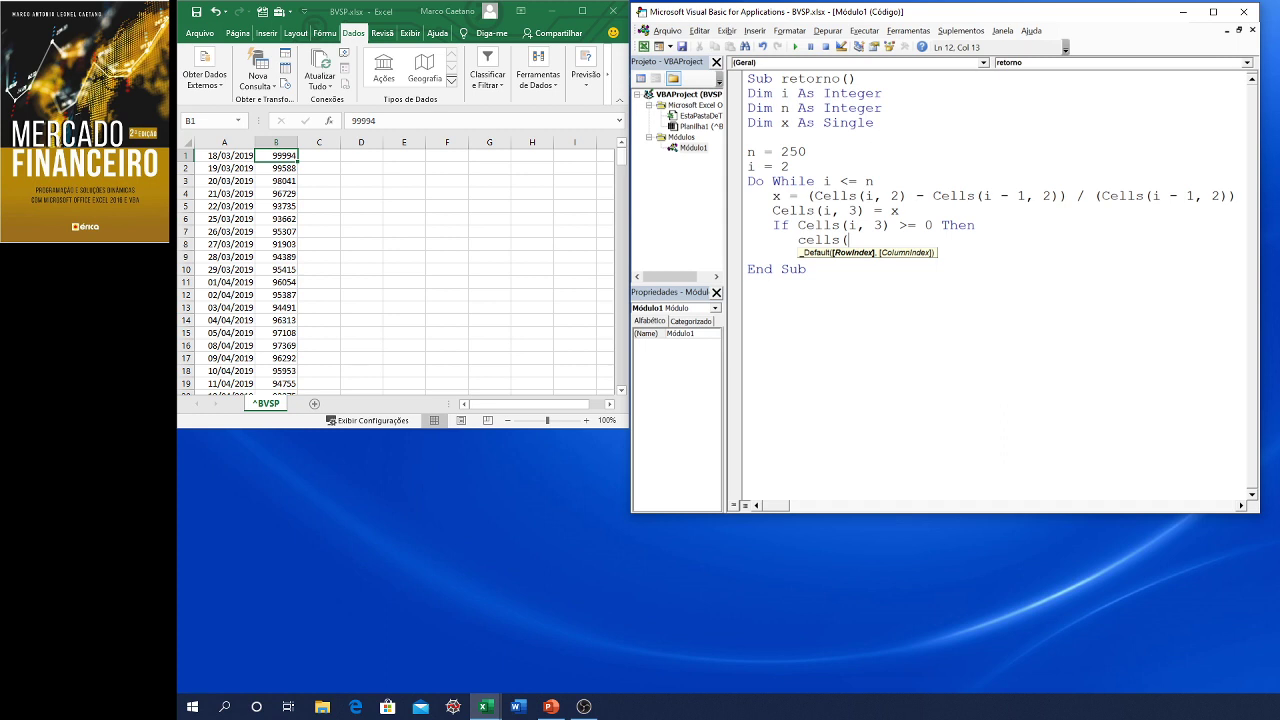
text(i,4)
text()=")
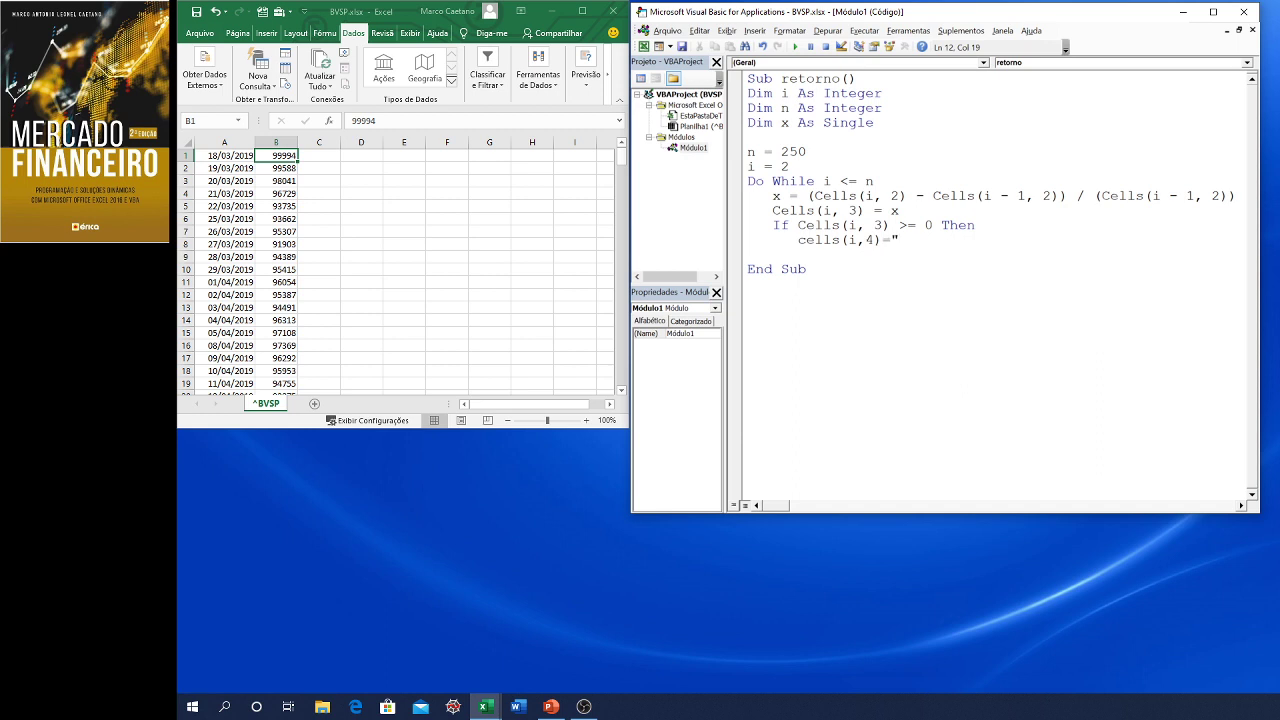
text(alta")
key(Return)
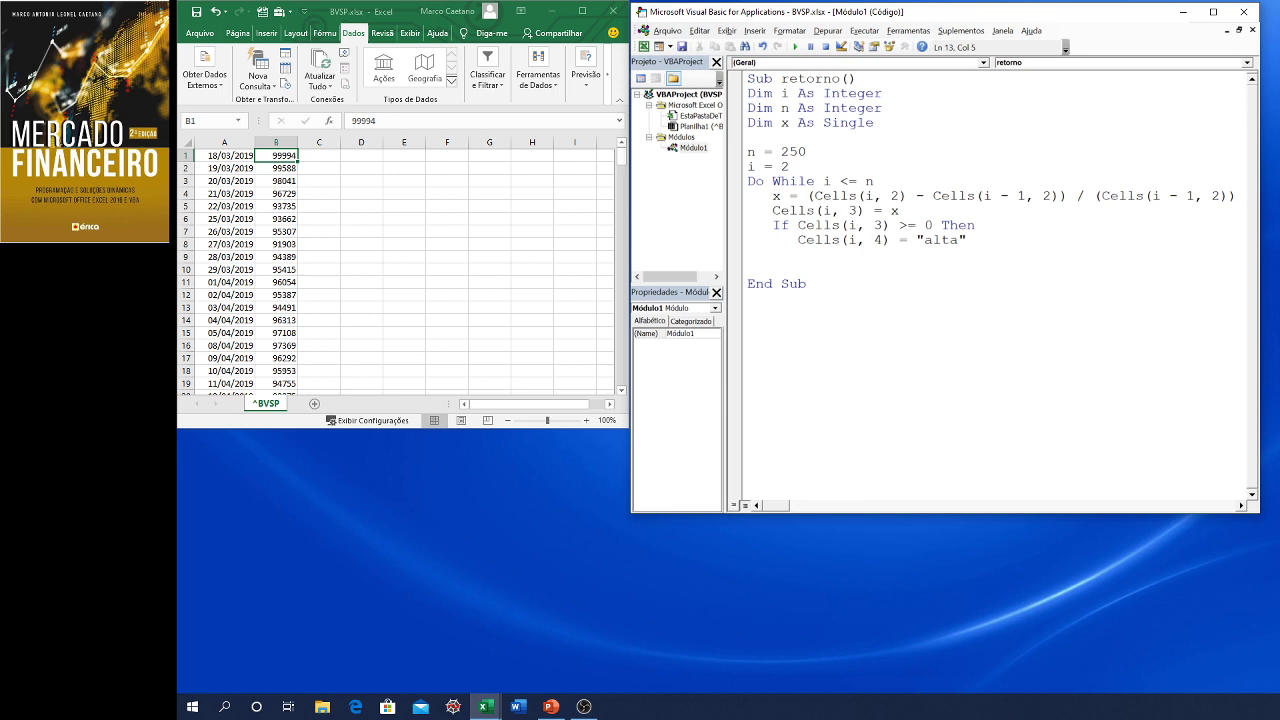
Add the Else branch writing "baixa", End If, the i = i + 1 increment and Loop.
text(else)
key(Return)
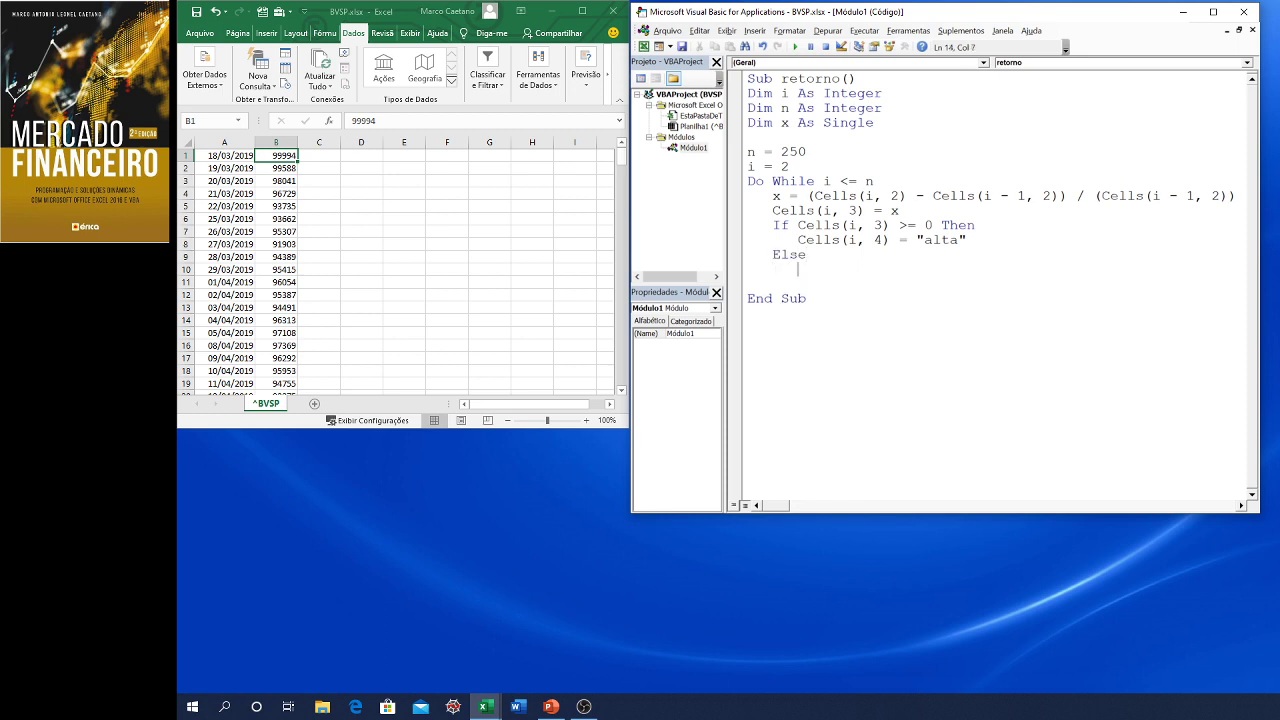
text(cells(i,)
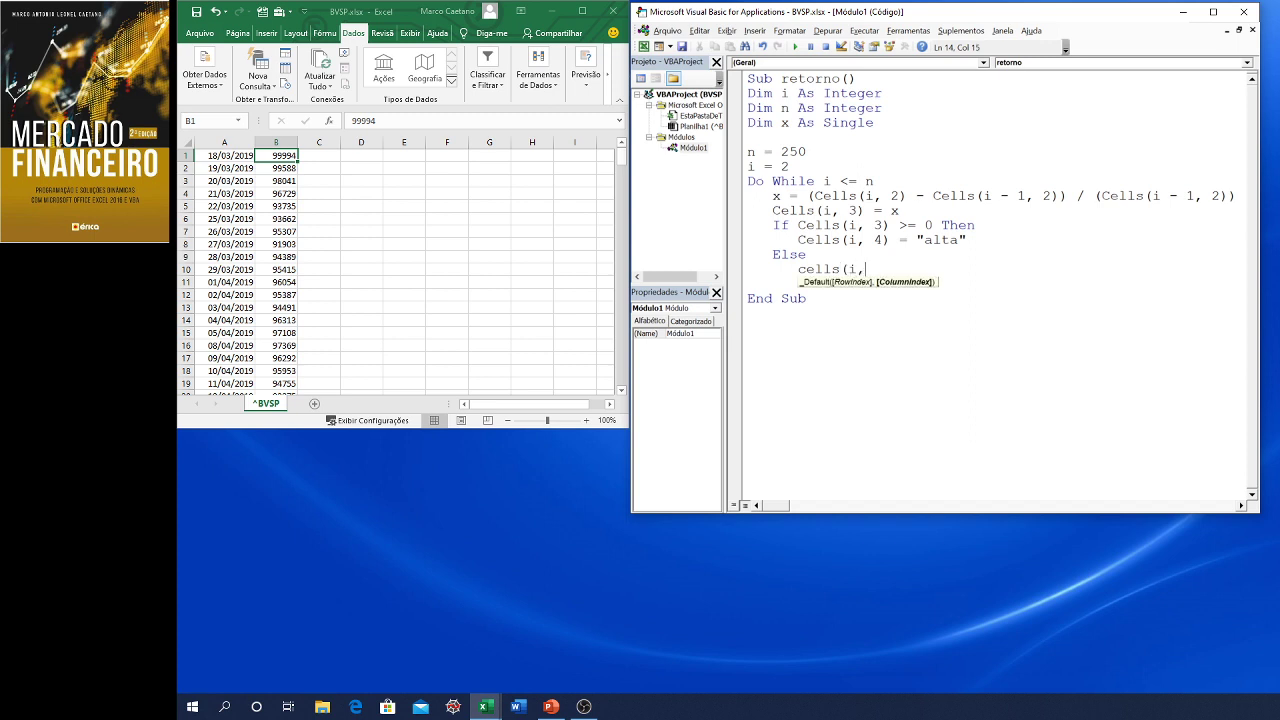
text(4)
text()=)
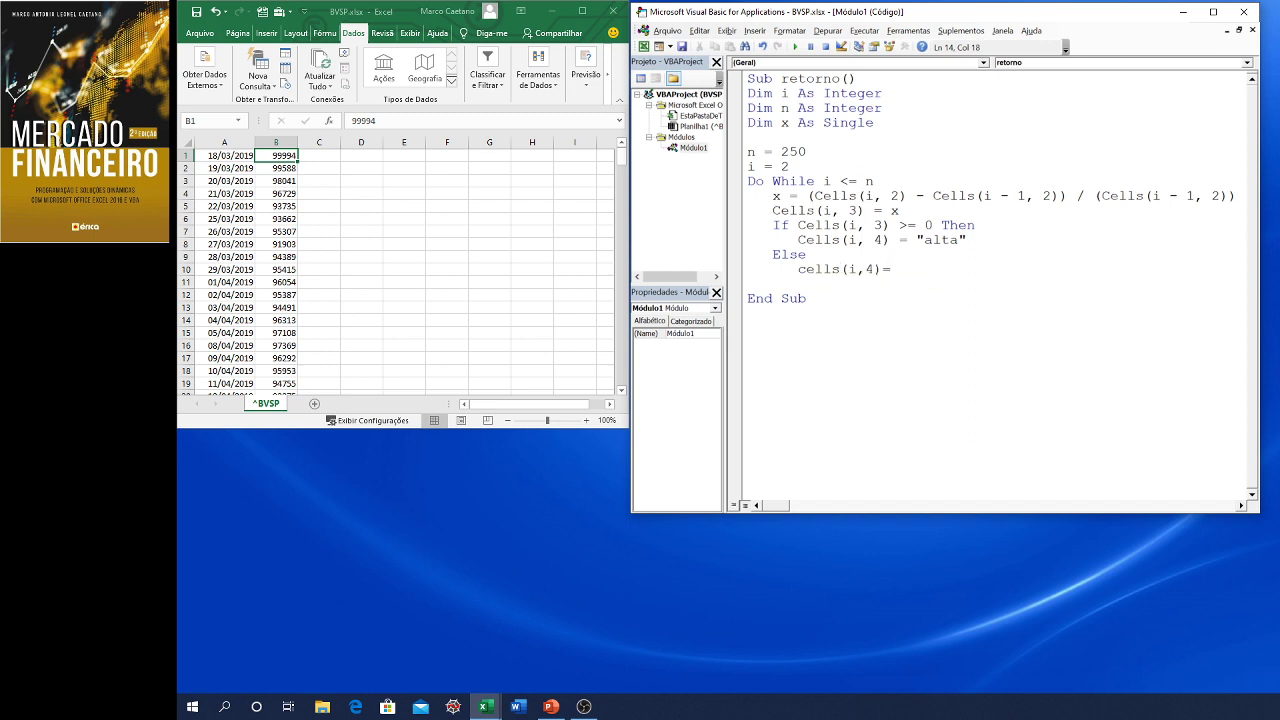
text(baixa)
text(")
key(Return)
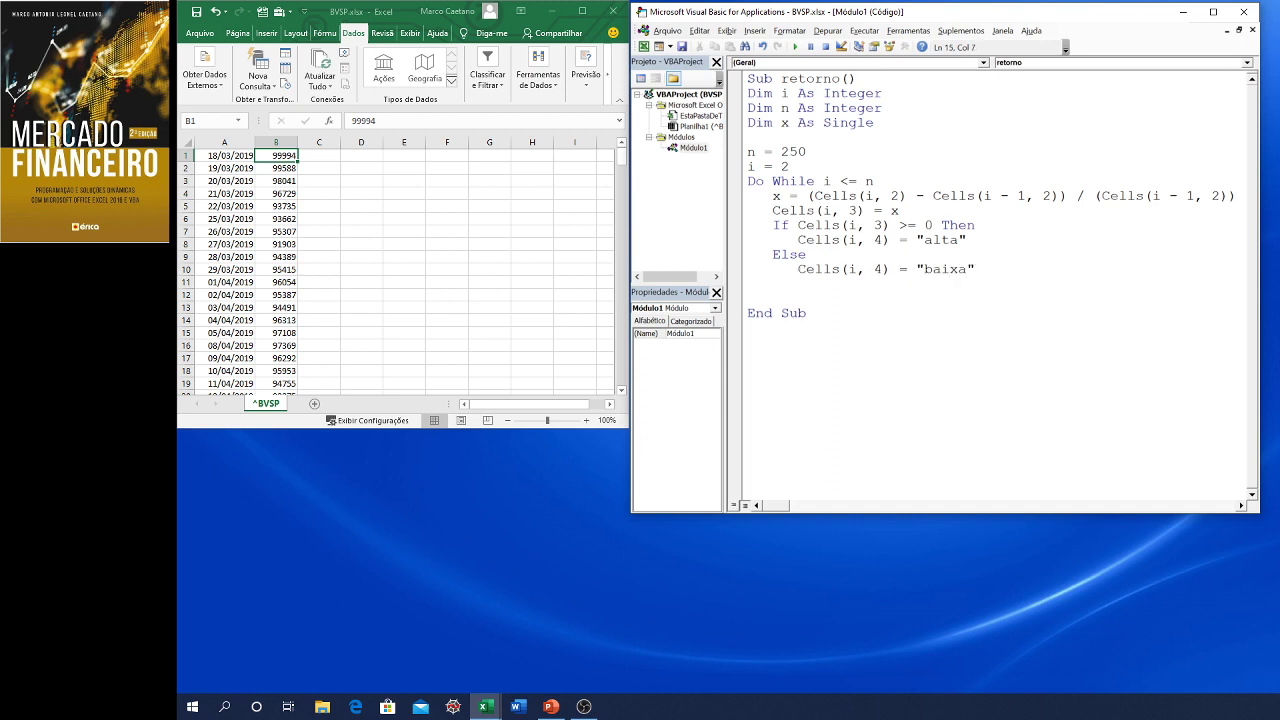
text(end i)
text(f)
key(Return)
text(i=i+1)
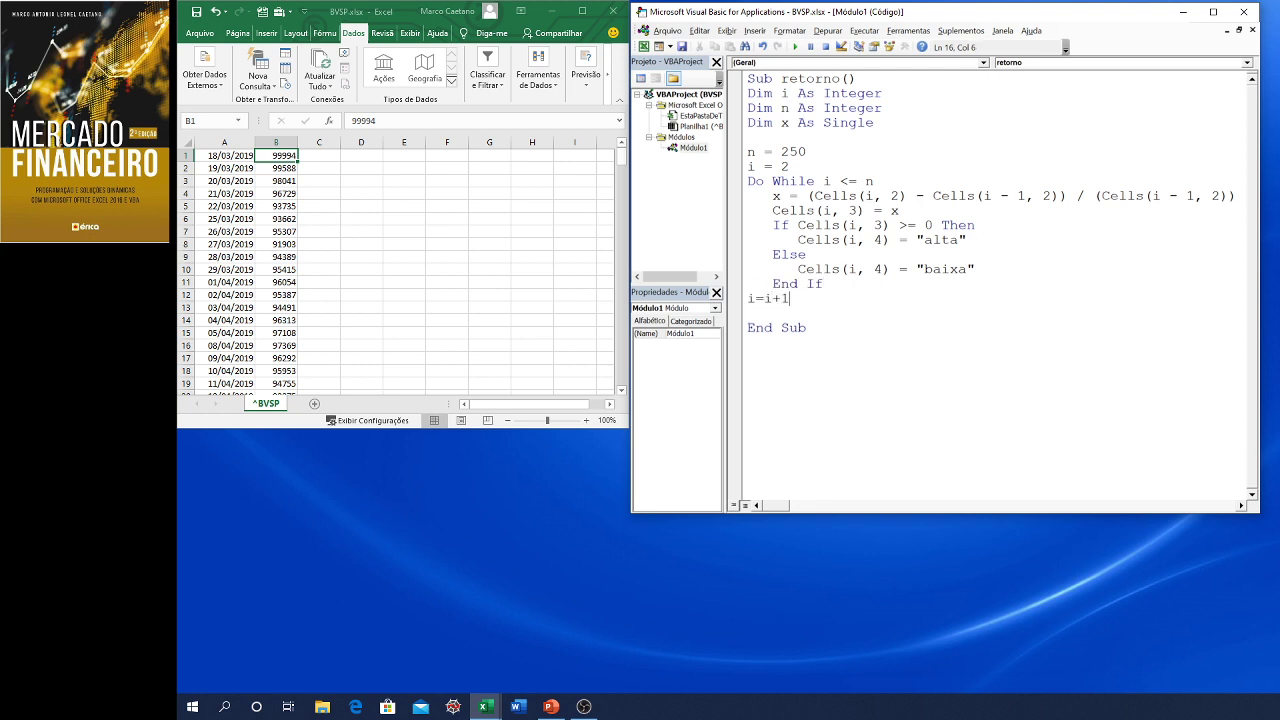
key(Return)
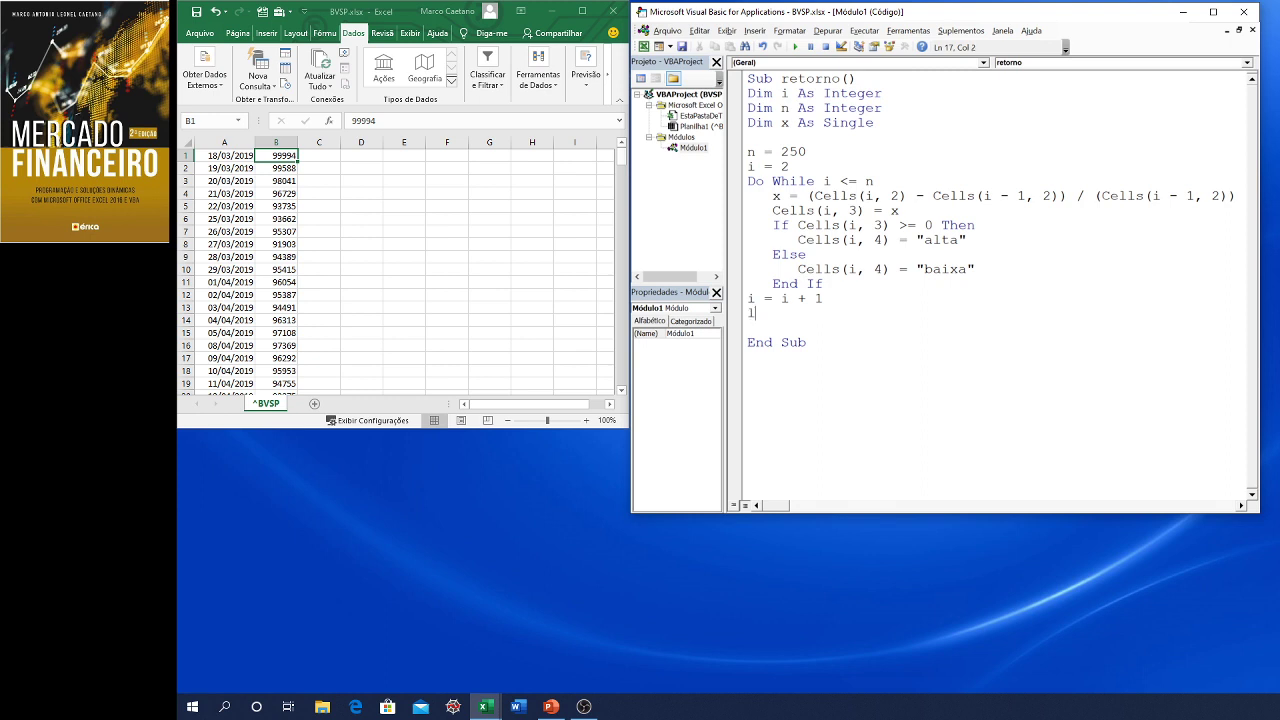
text(oop)
key(Return)
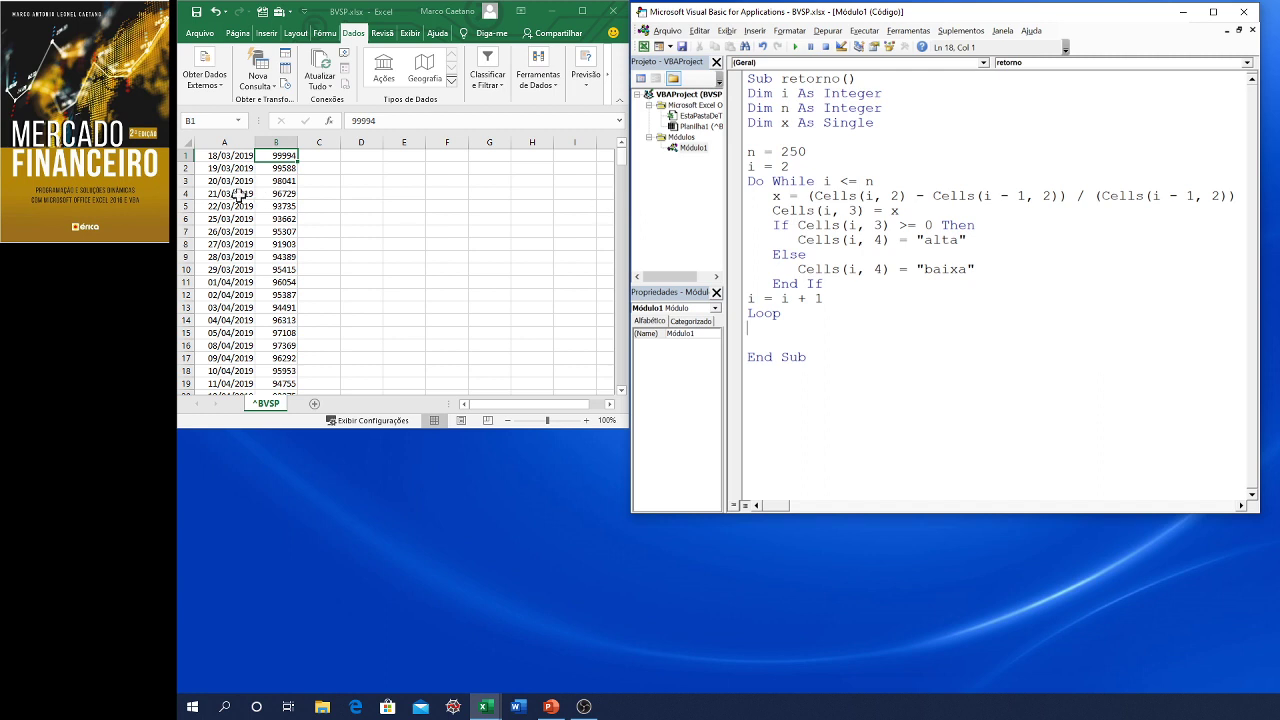
click(283, 168)
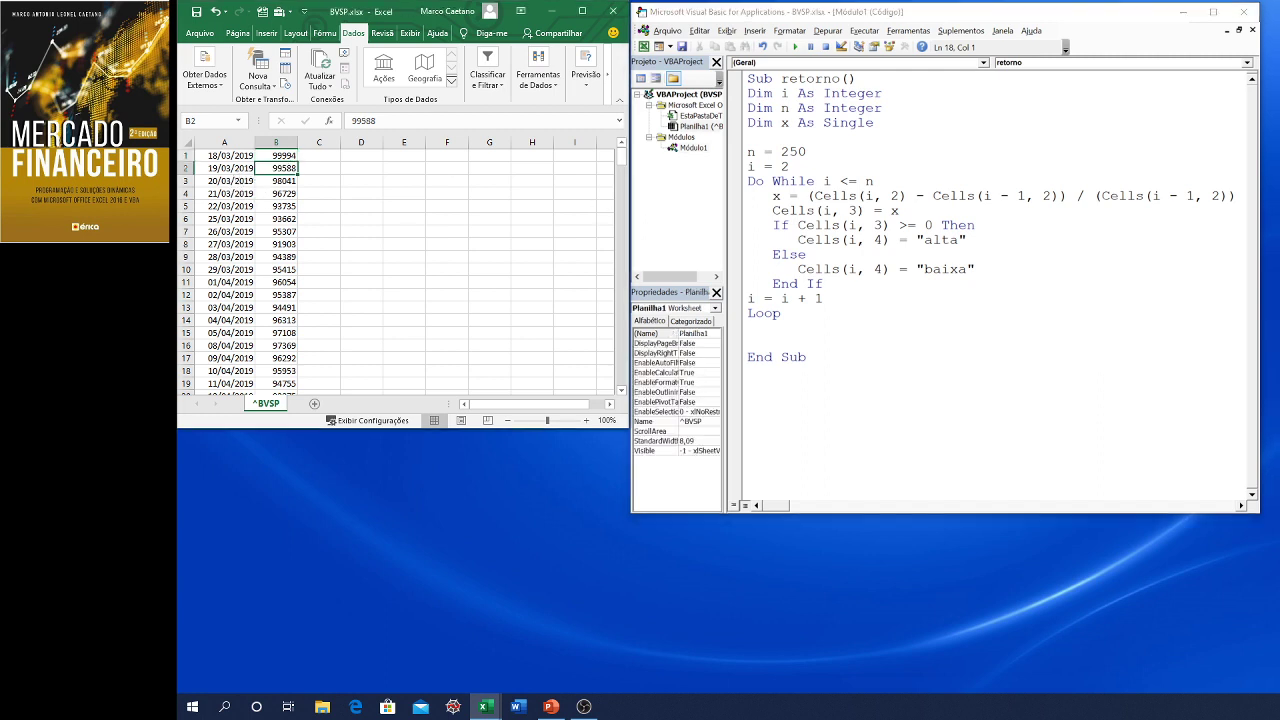
click(272, 156)
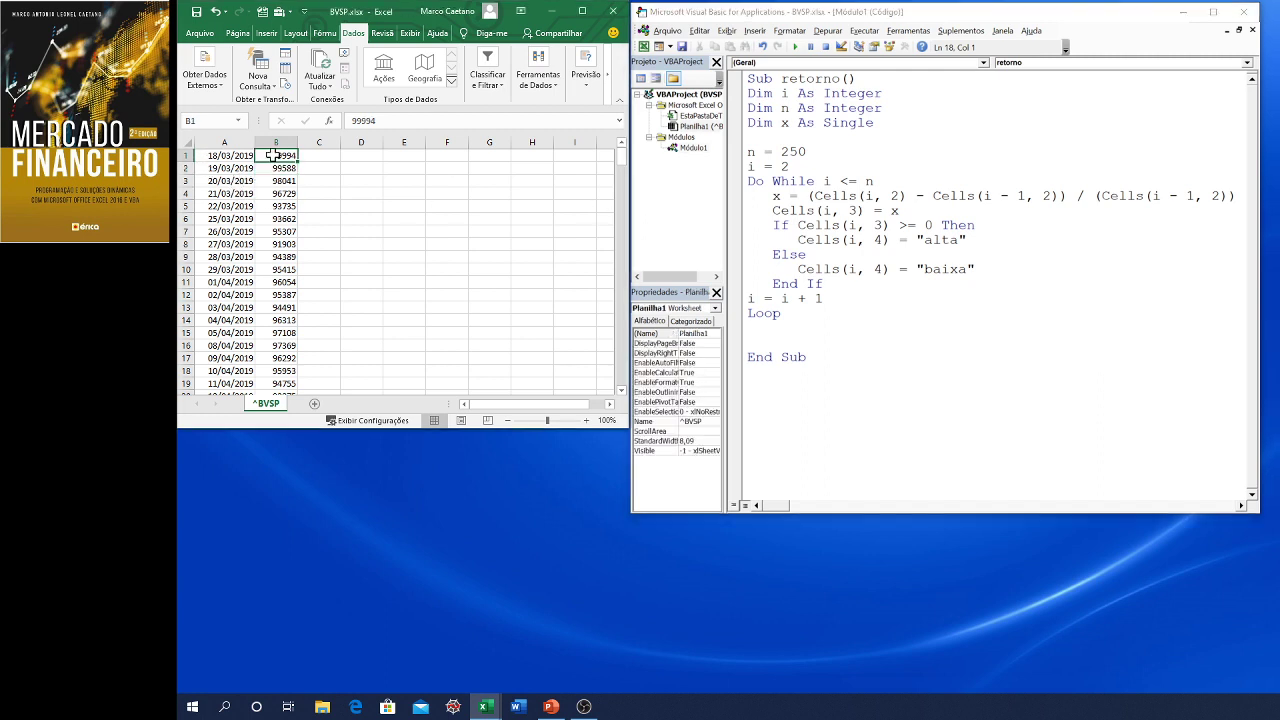
drag(272, 156, 283, 165)
click(316, 167)
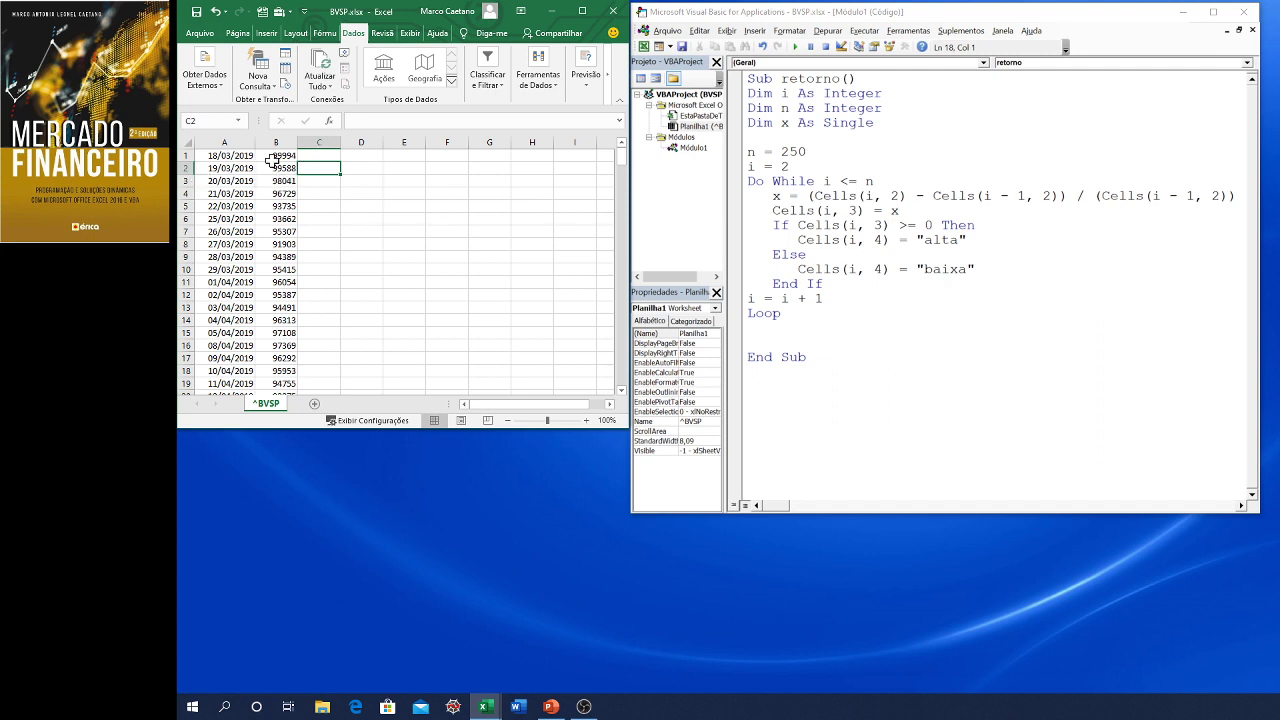
click(357, 167)
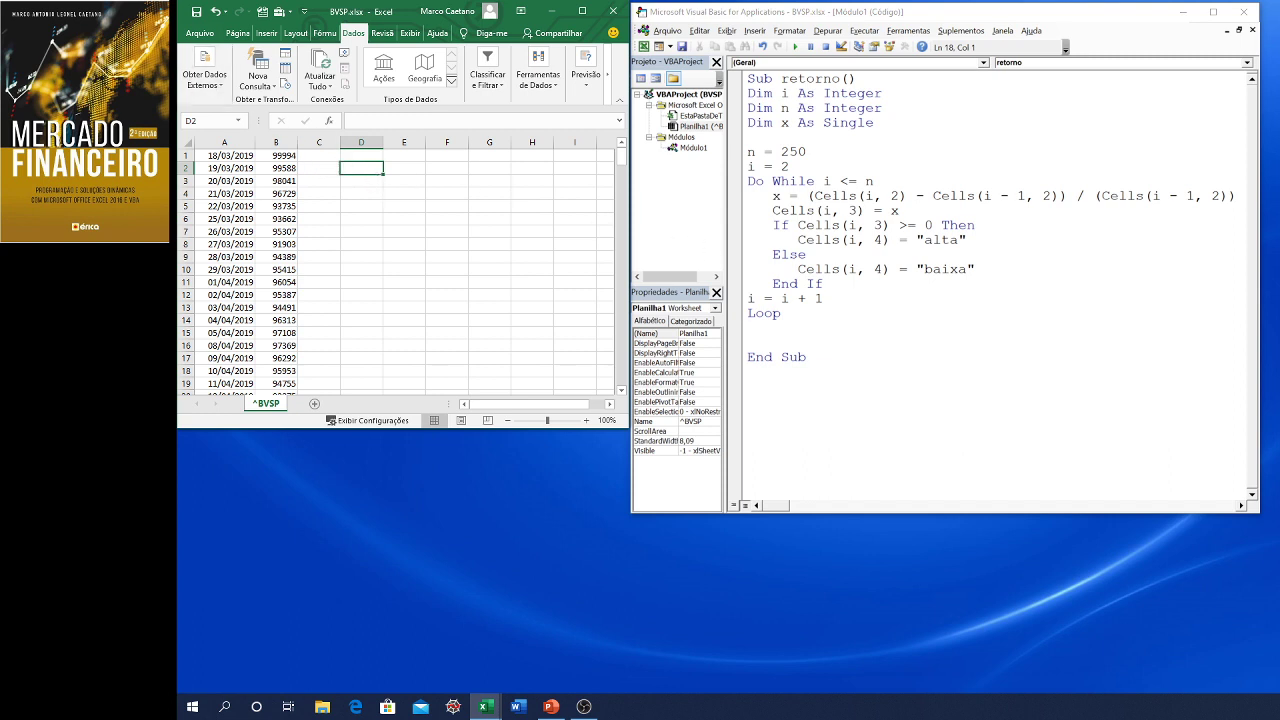
click(805, 254)
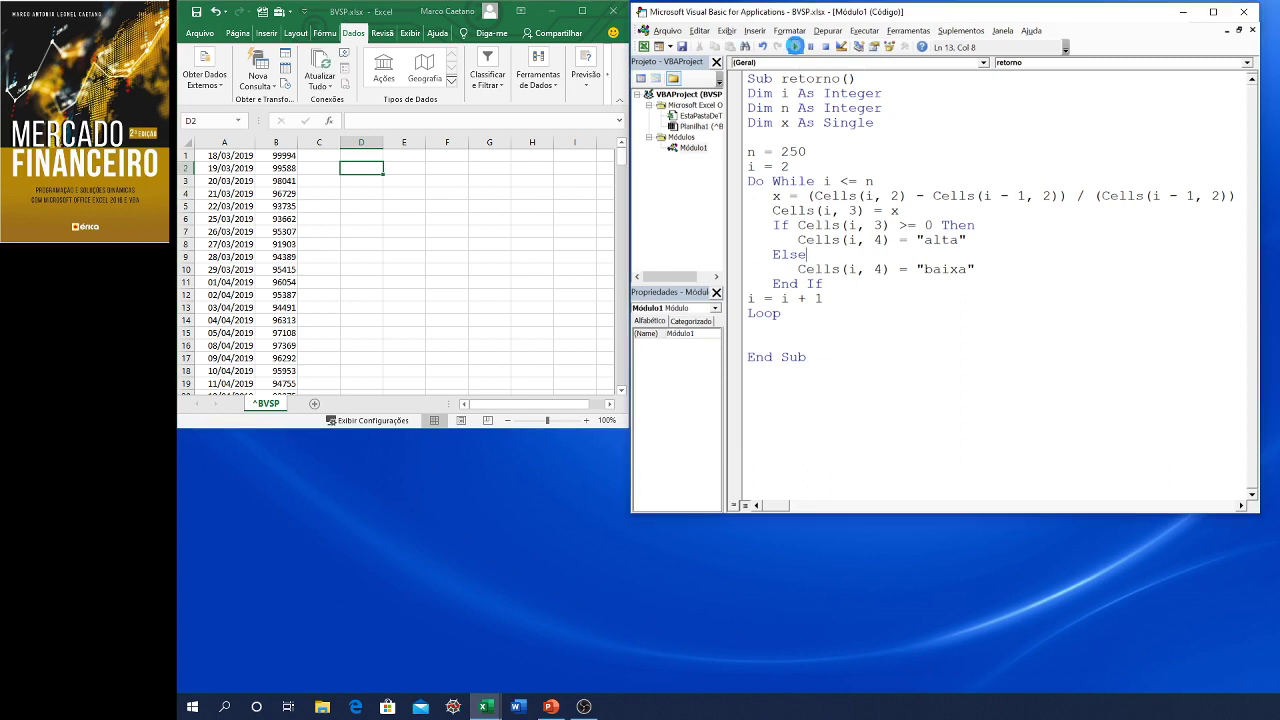
Run retorno, debug the error 13 stop, find row 236's null price, and reset the macro.
click(794, 46)
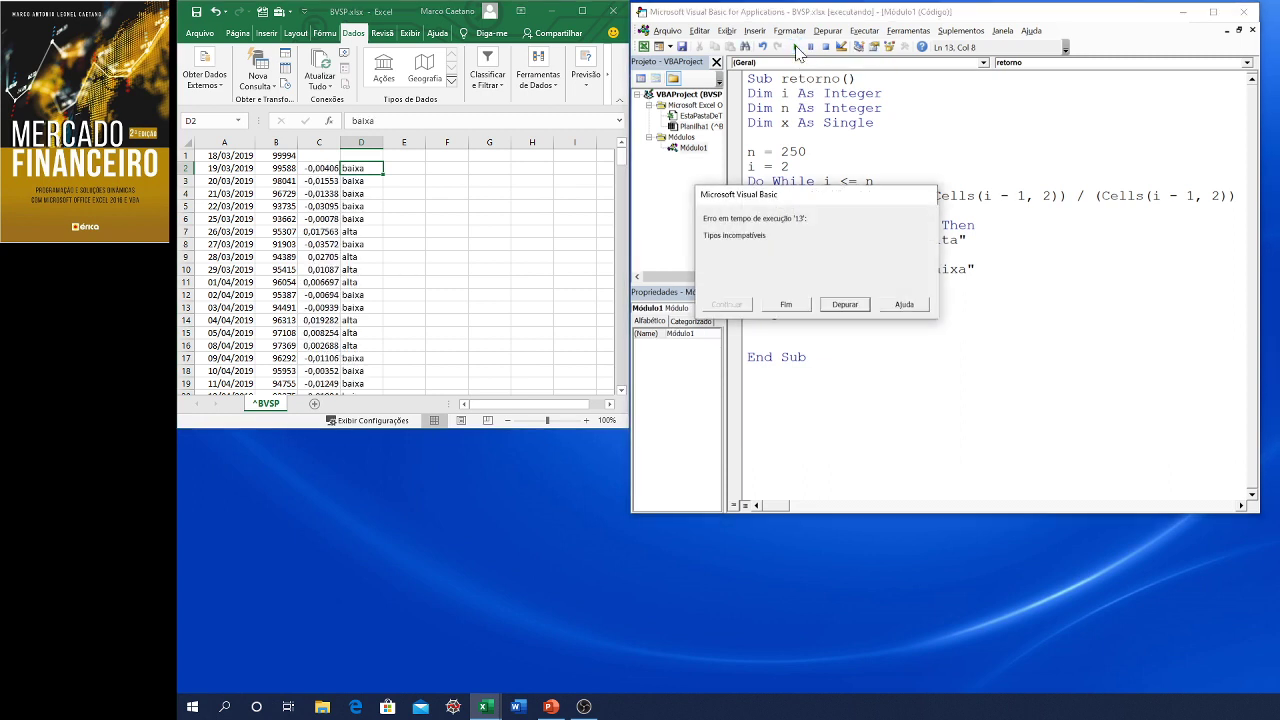
click(834, 308)
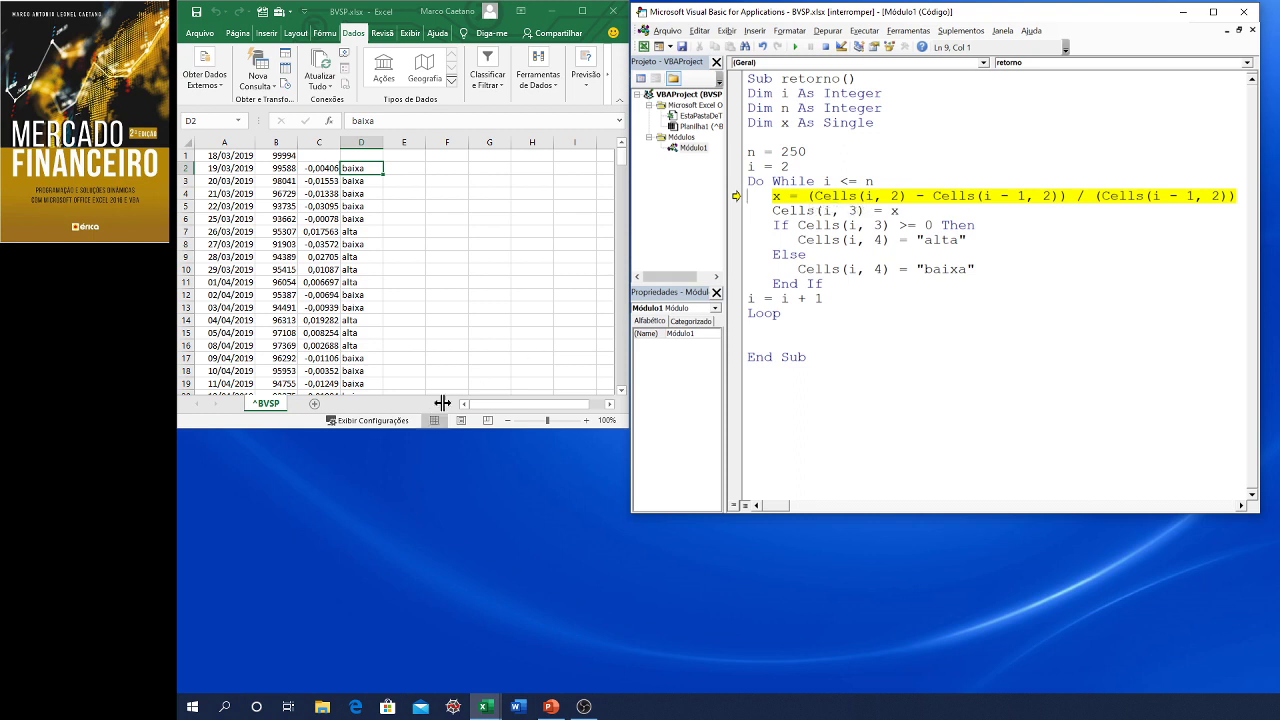
click(455, 305)
scroll(453, 304, down, 12)
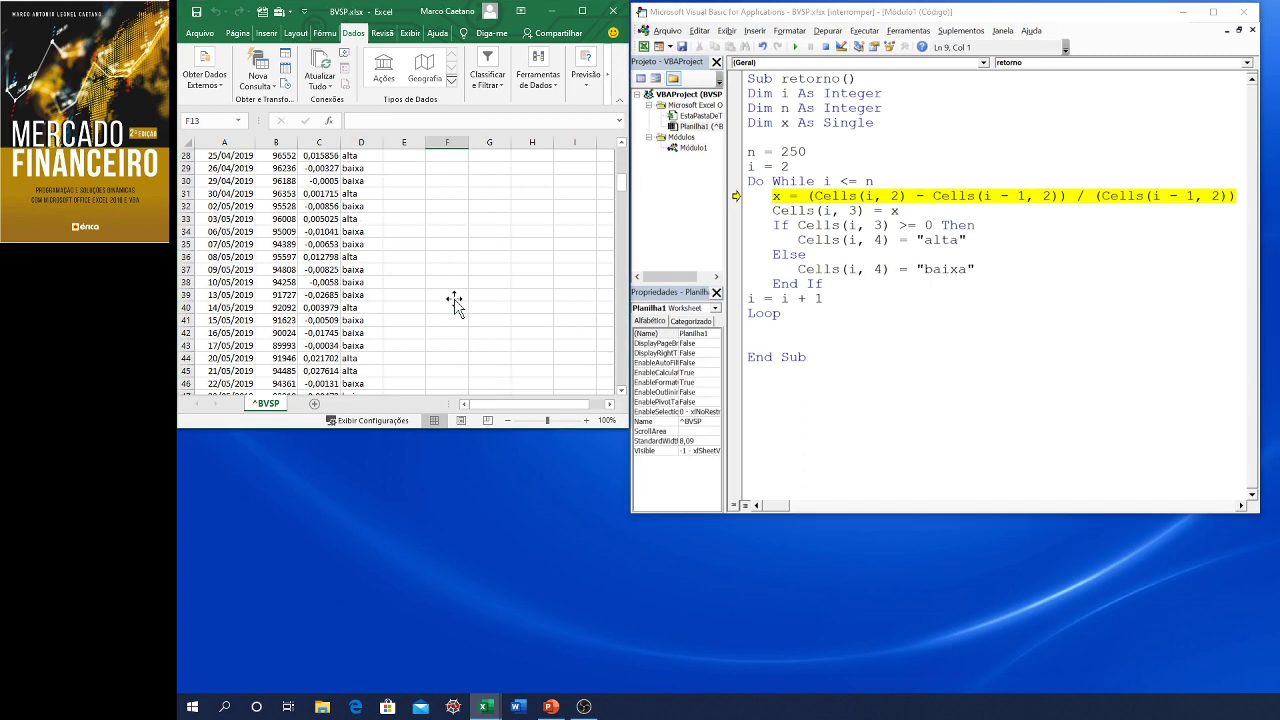
scroll(490, 275, down, 13)
drag(621, 233, 619, 388)
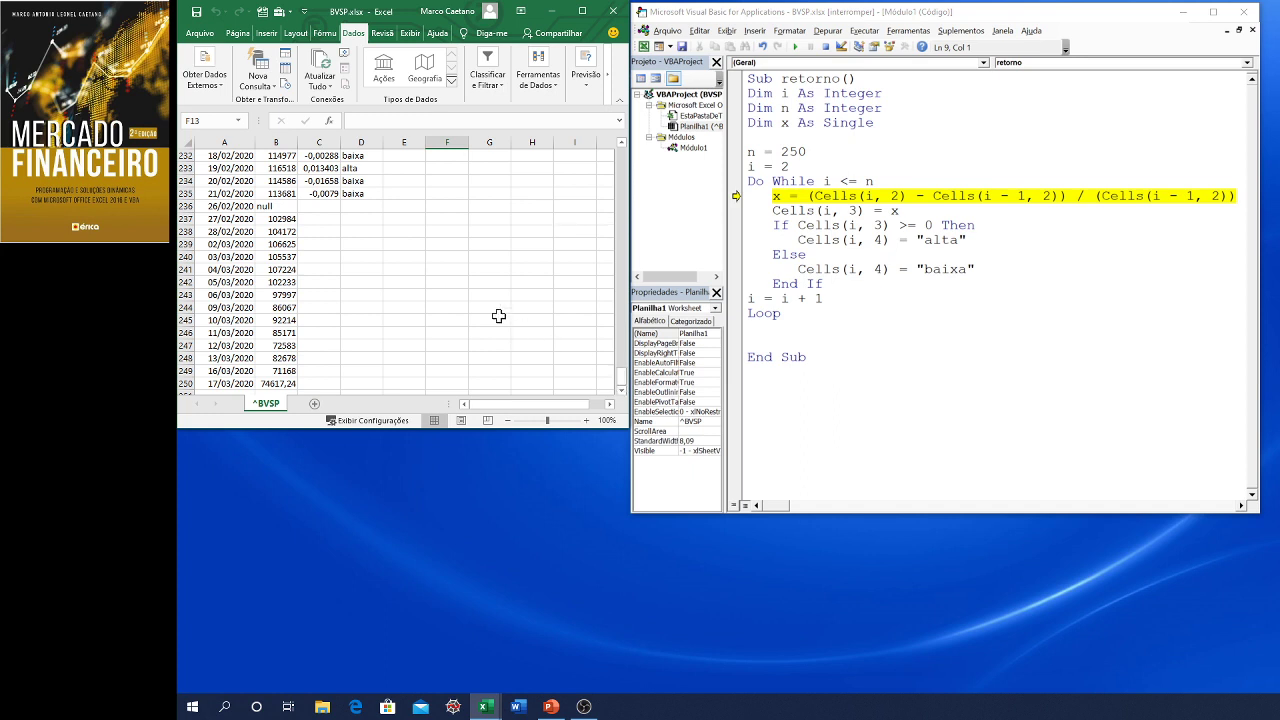
scroll(457, 297, up, 1)
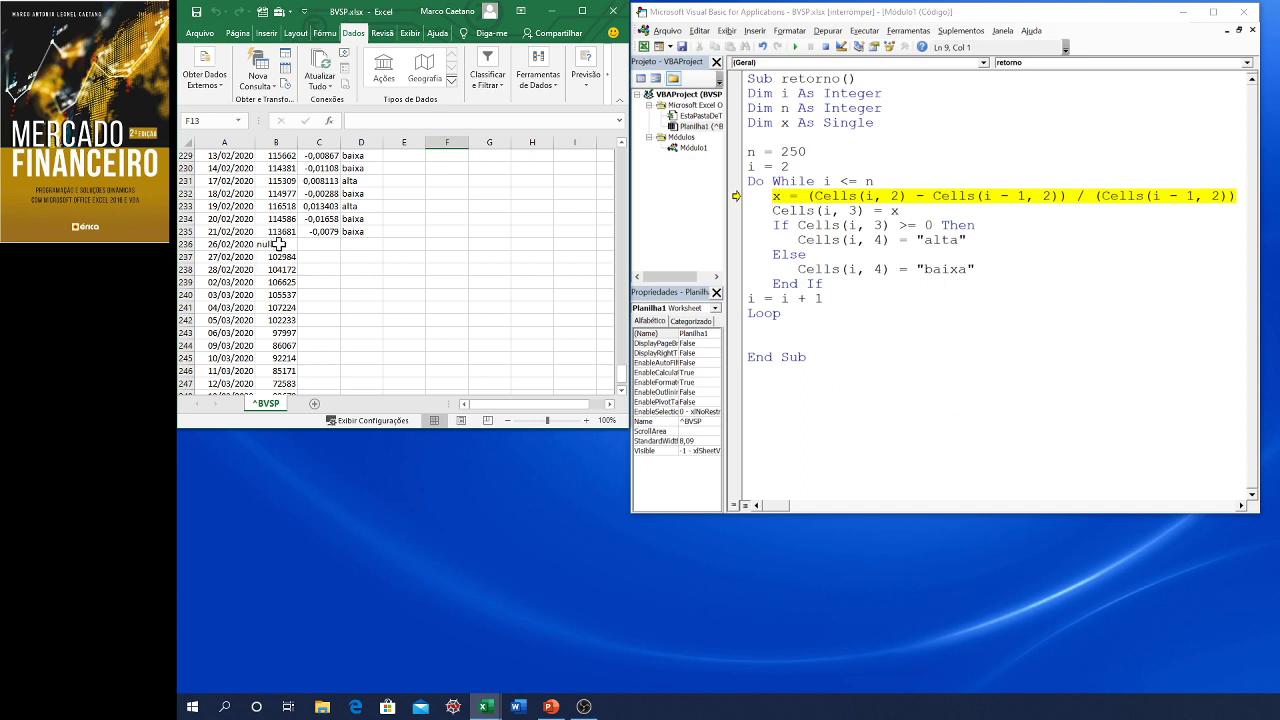
click(826, 50)
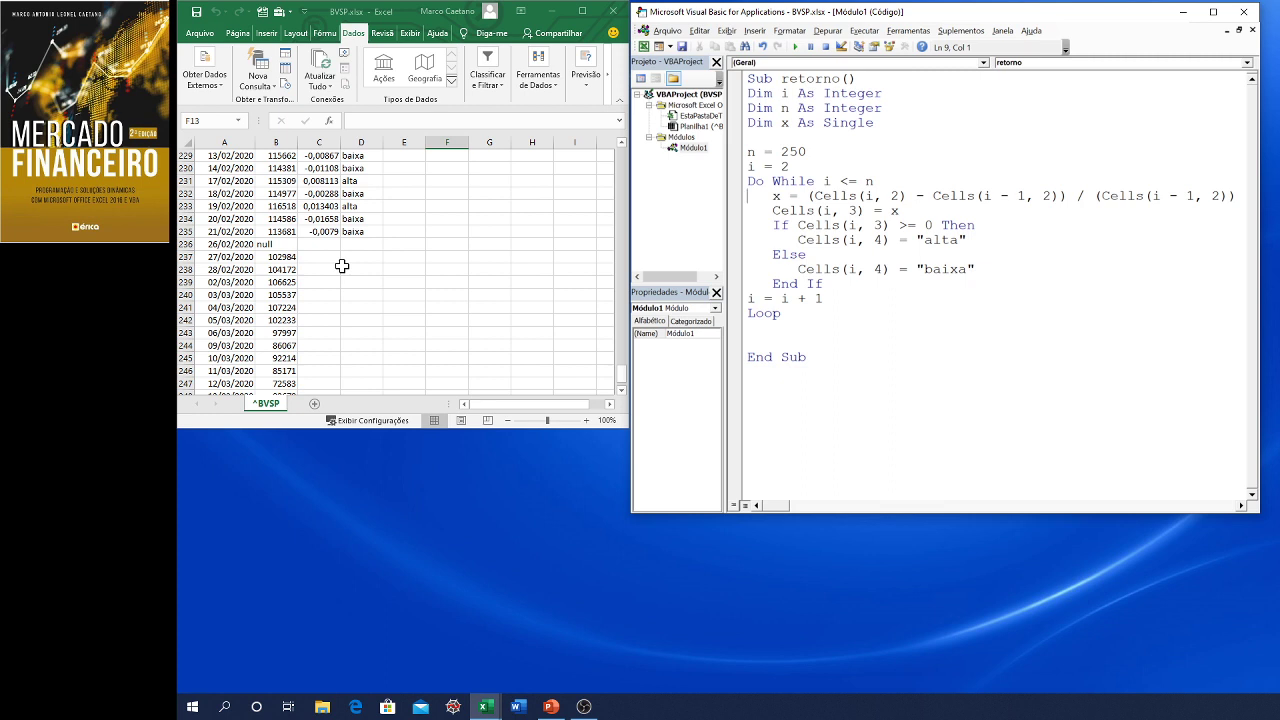
Delete row 236, which holds the null price.
click(183, 244)
right_click(185, 244)
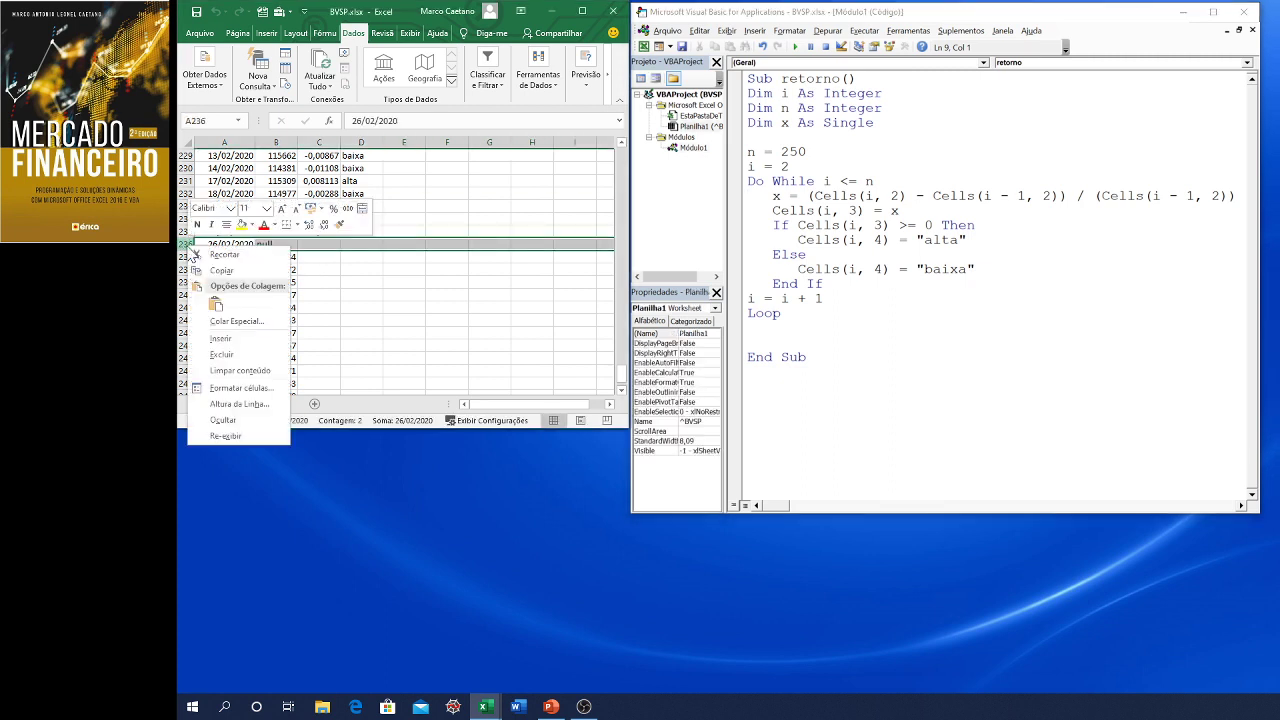
click(224, 357)
scroll(341, 301, down, 2)
scroll(342, 302, down, 1)
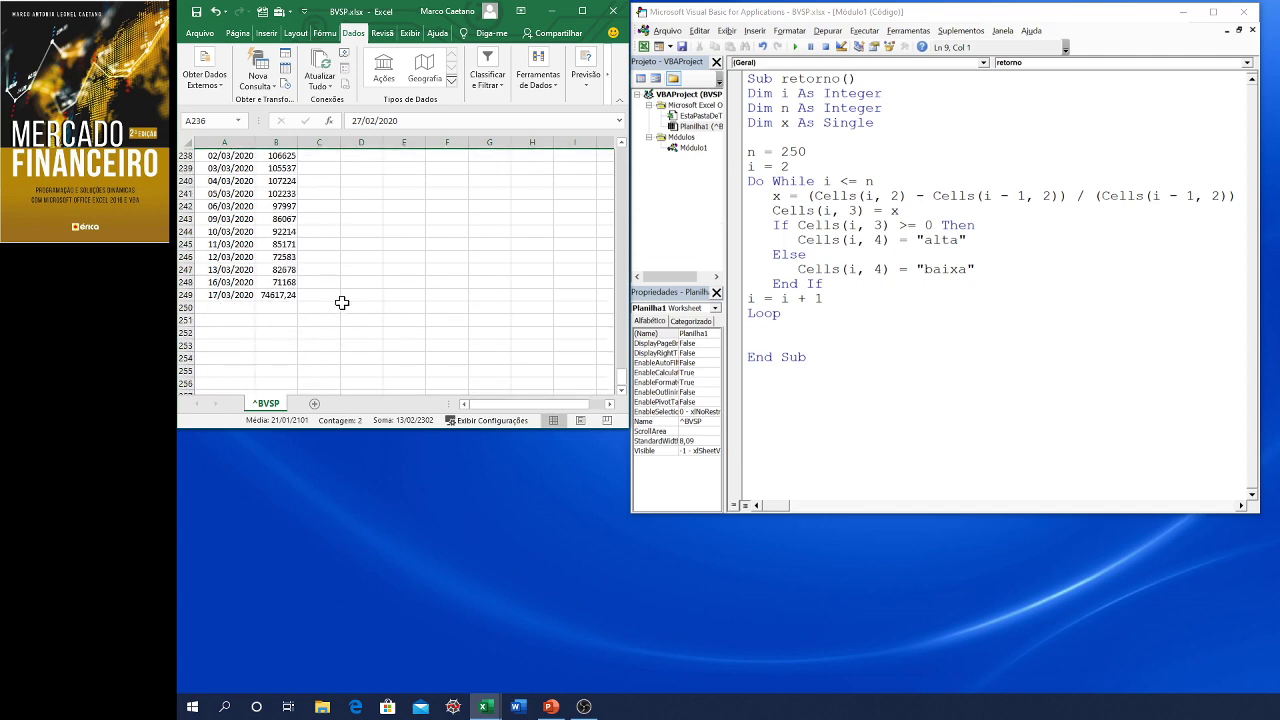
scroll(342, 302, up, 2)
scroll(342, 302, up, 3)
scroll(342, 302, up, 6)
scroll(342, 302, up, 6)
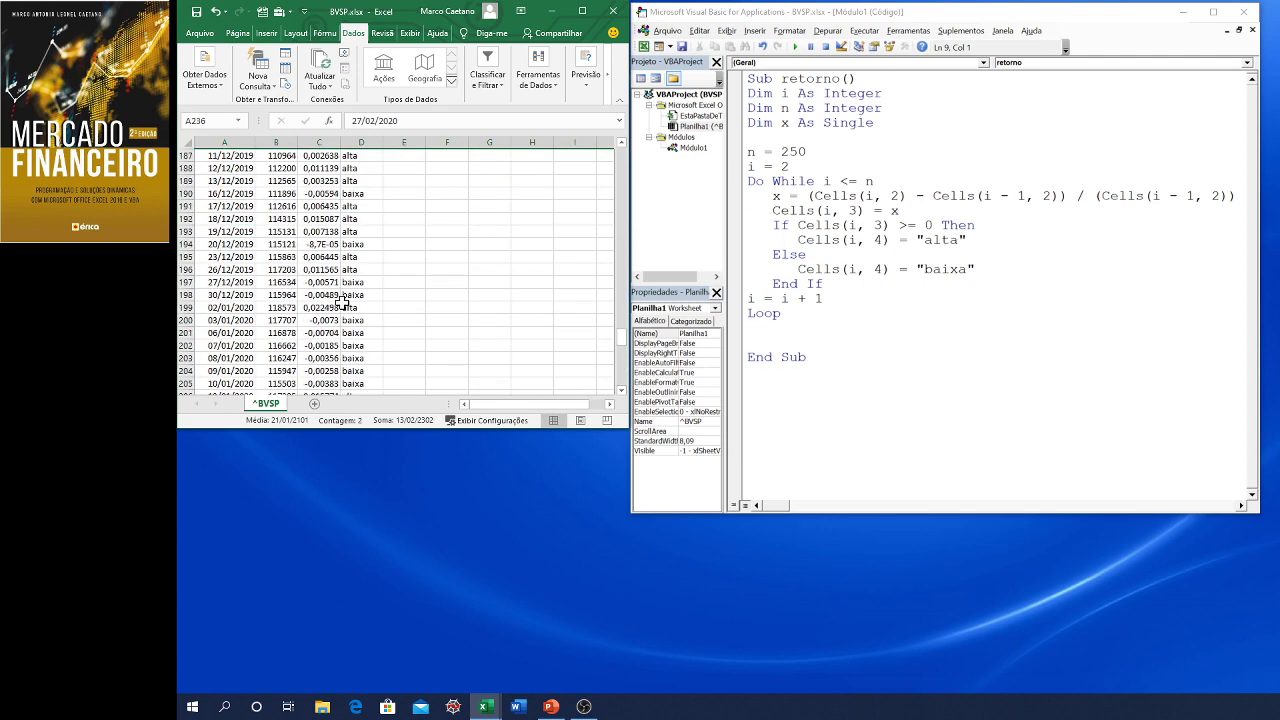
scroll(342, 302, up, 10)
scroll(342, 302, up, 8)
scroll(342, 302, up, 4)
scroll(342, 302, up, 3)
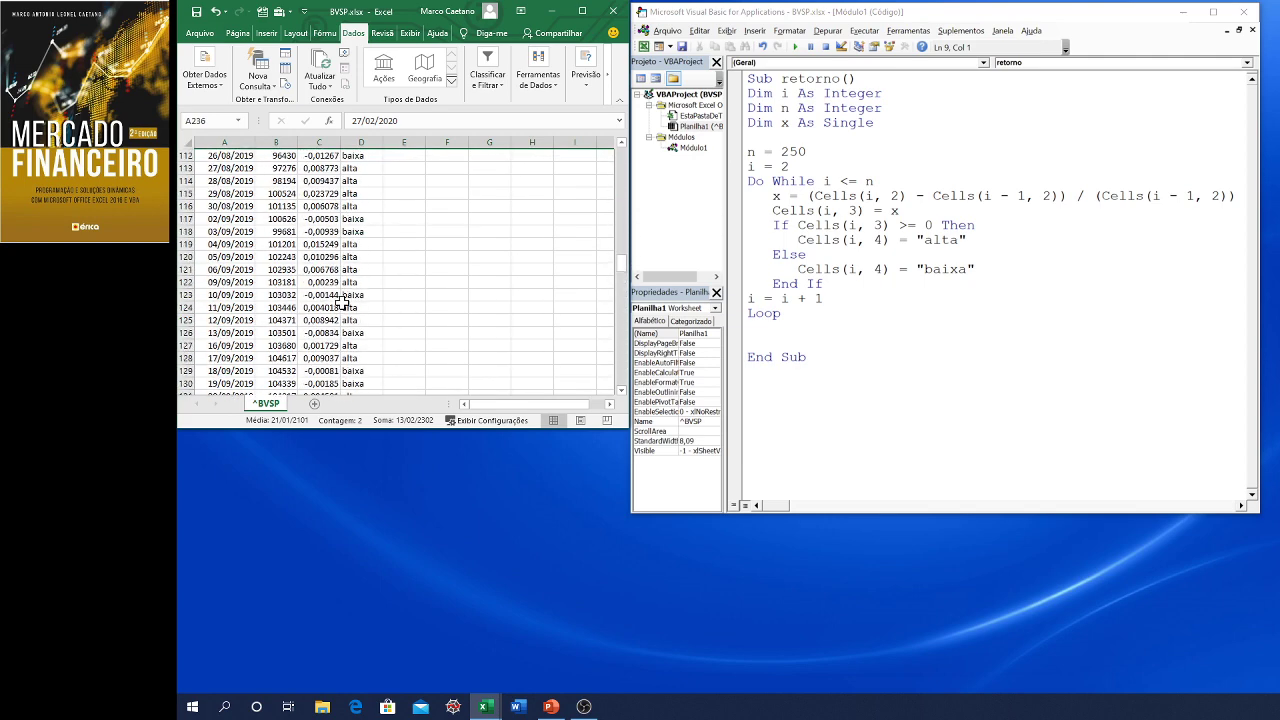
scroll(342, 301, up, 9)
scroll(342, 301, up, 8)
scroll(342, 301, up, 8)
scroll(342, 301, up, 12)
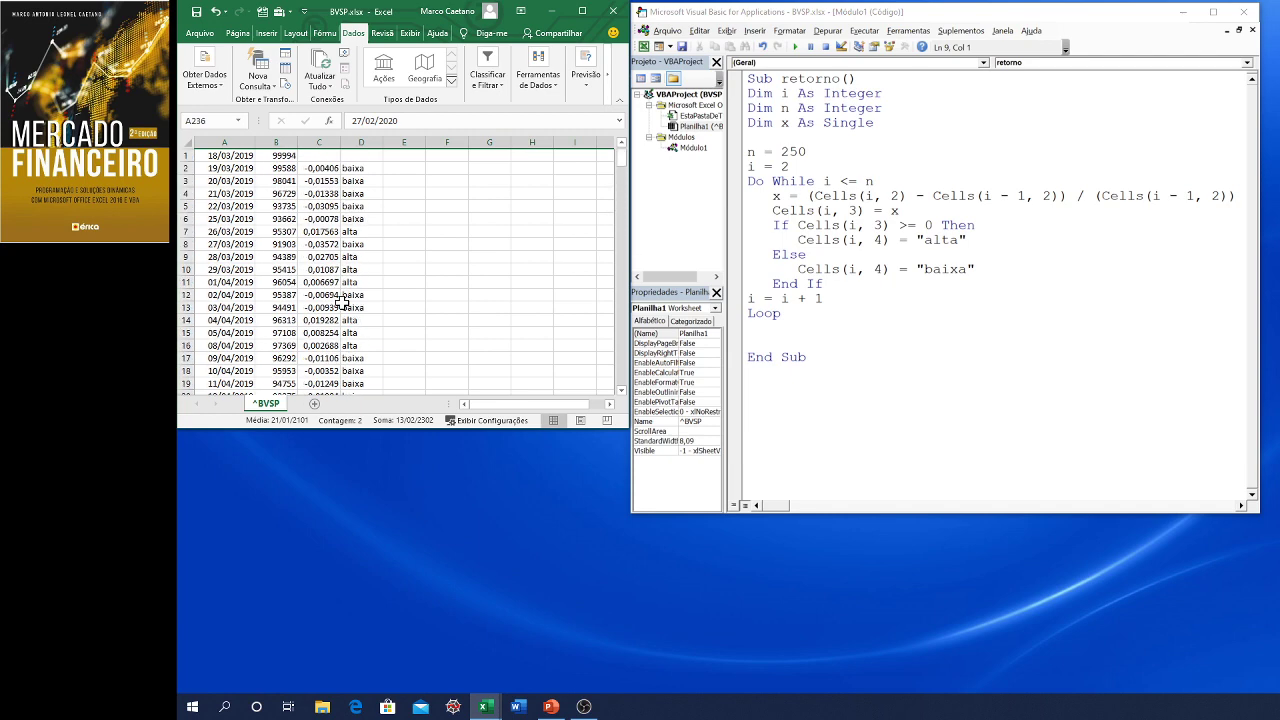
Run retorno again and check that returns and labels reach row 250.
click(826, 298)
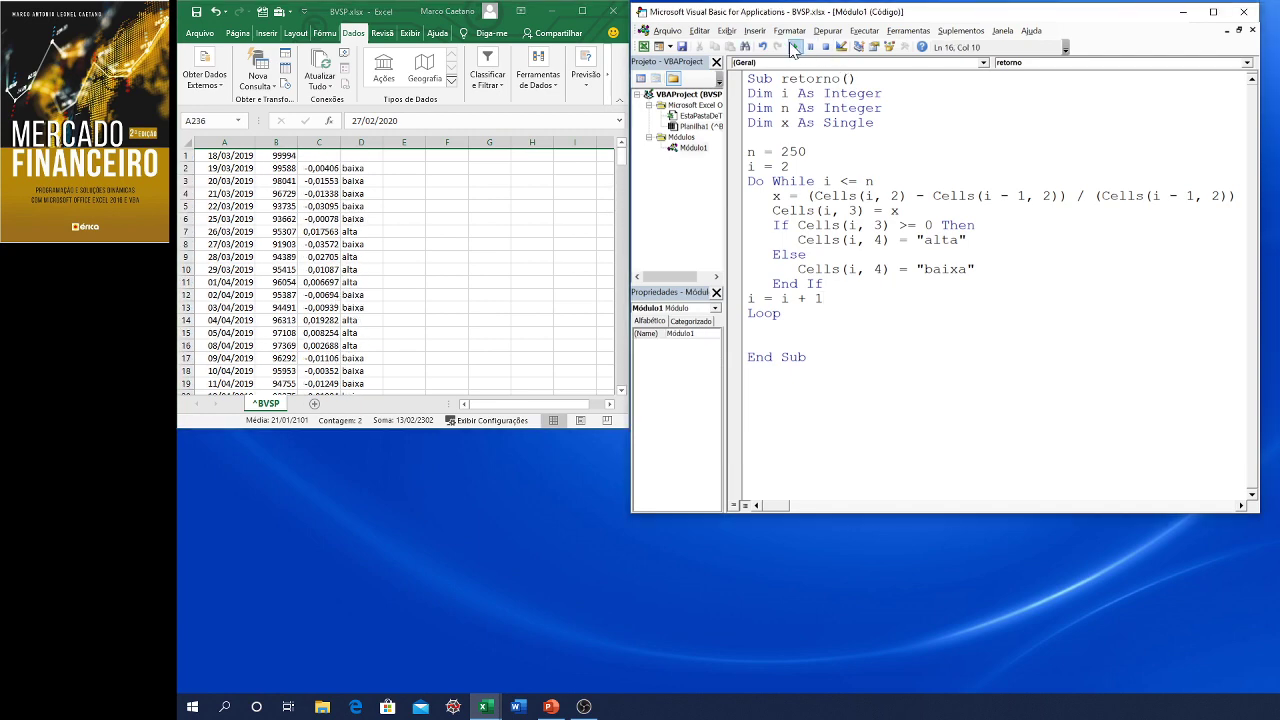
click(796, 47)
scroll(409, 226, down, 9)
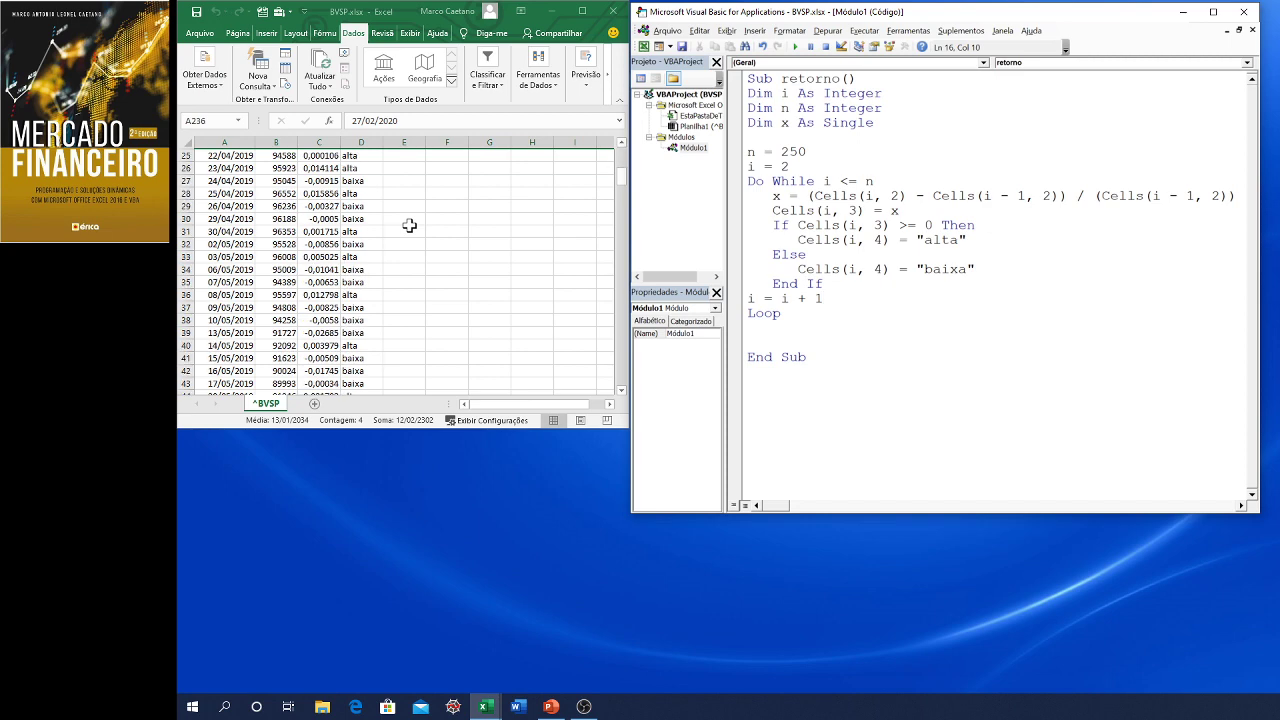
scroll(409, 226, down, 9)
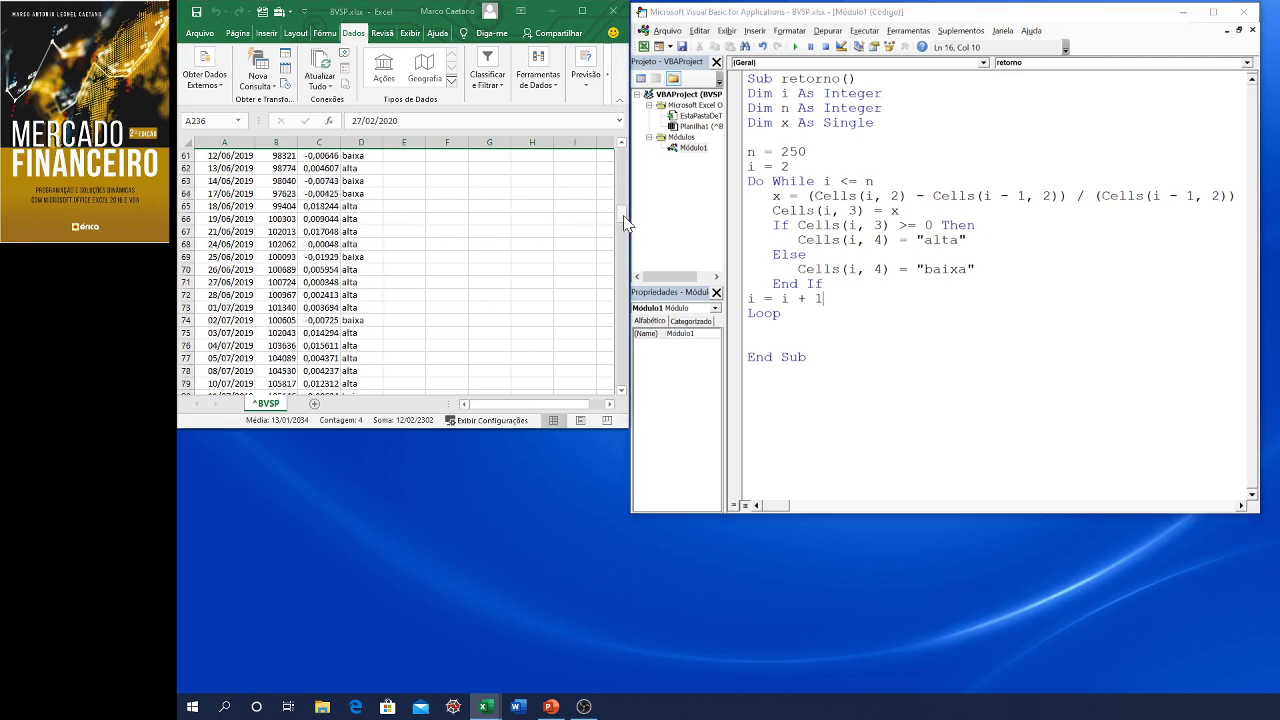
drag(621, 210, 622, 388)
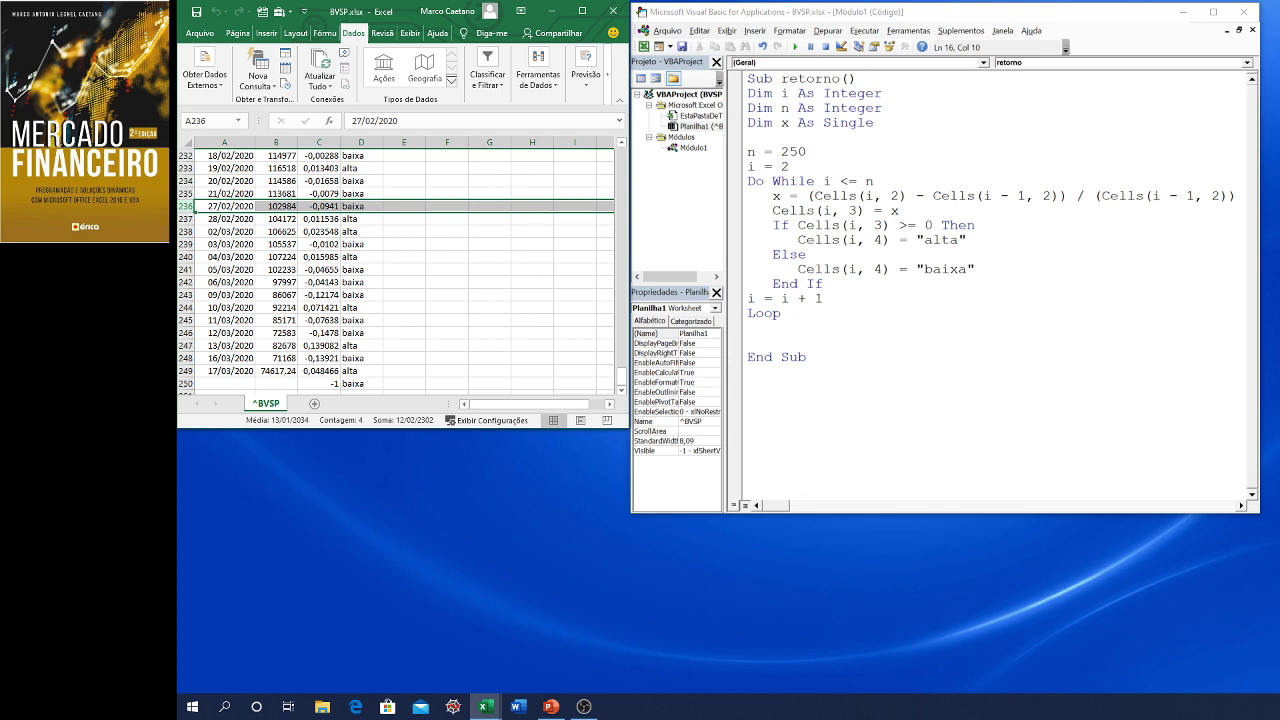
Clear the stray -1 and baixa from C250:D250, below the last price in row 249.
click(314, 386)
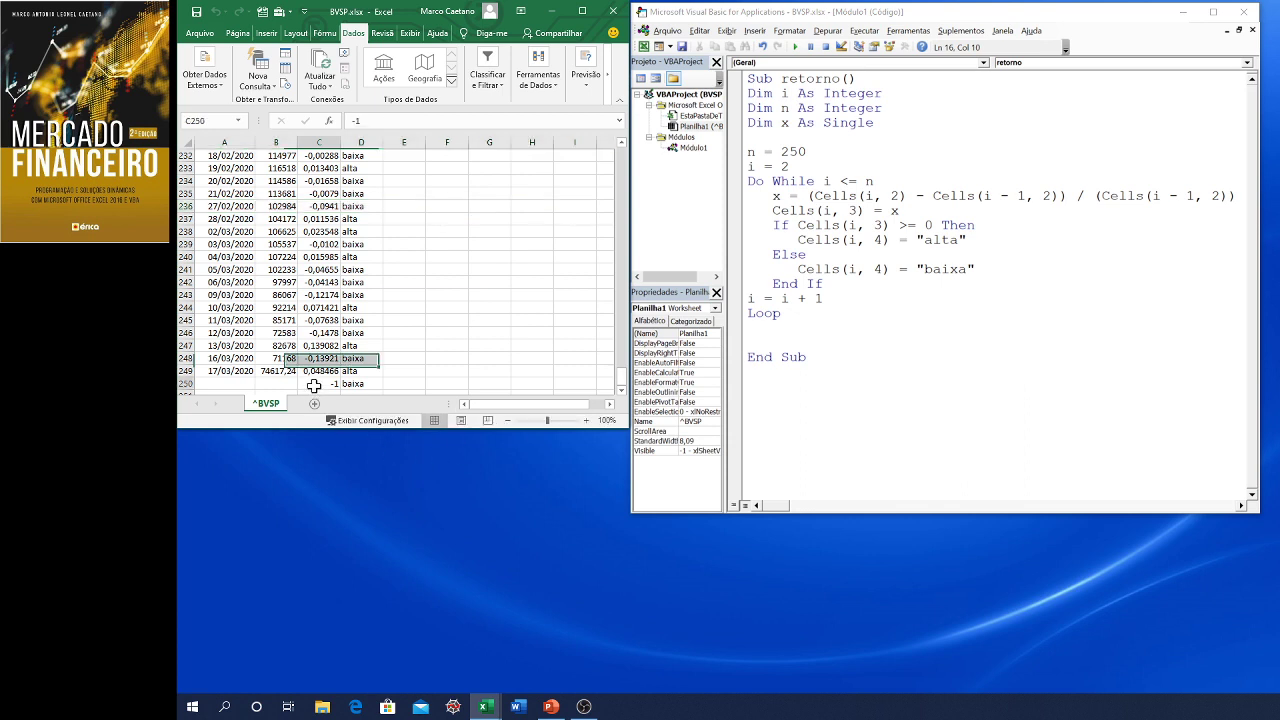
click(283, 384)
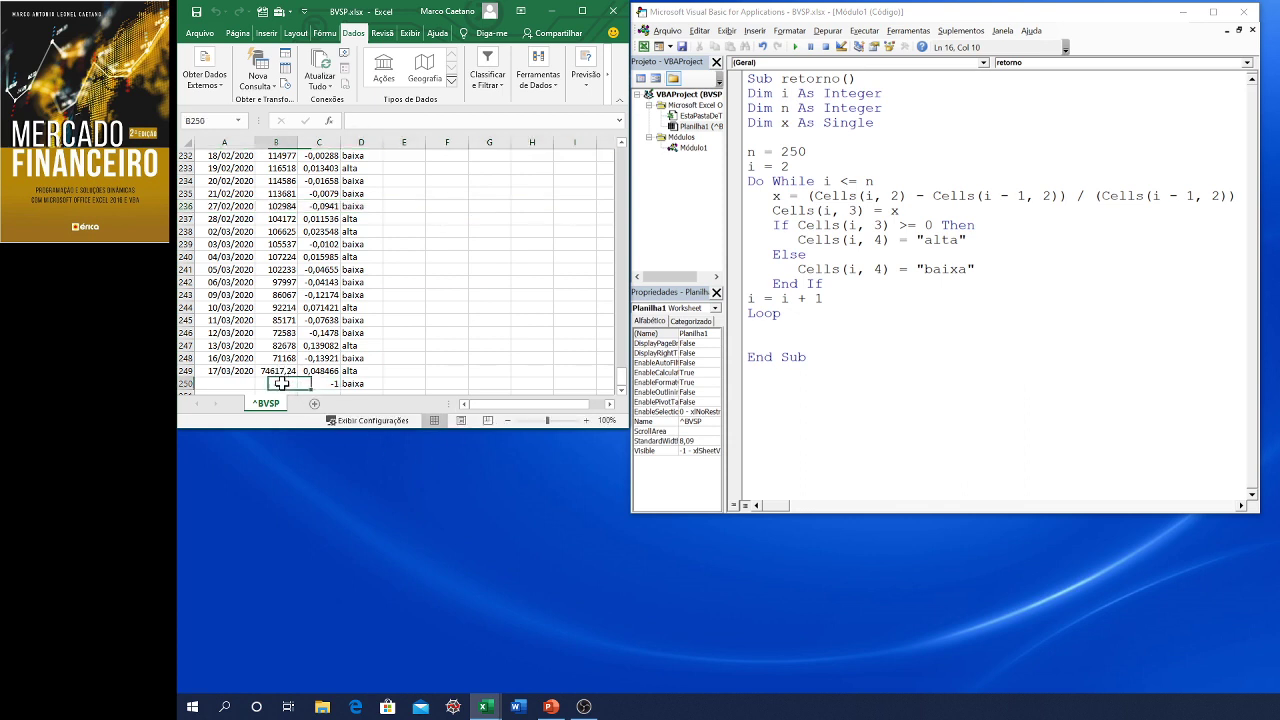
click(281, 370)
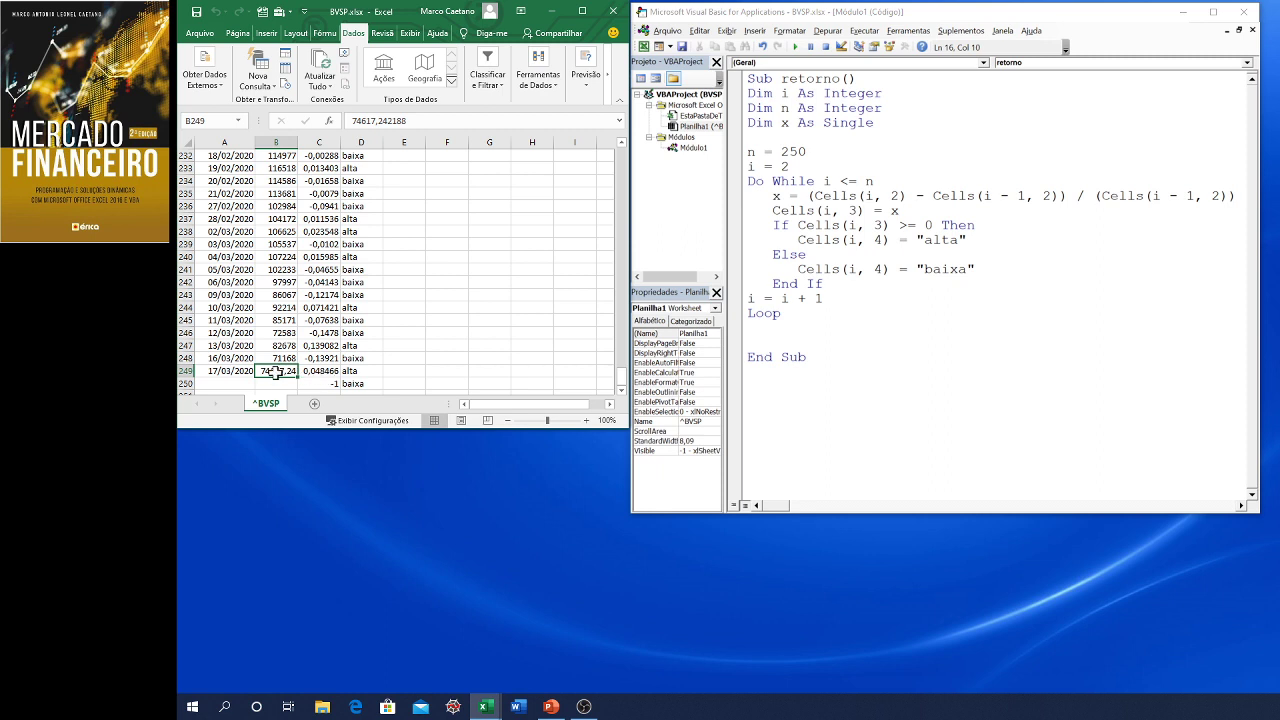
drag(329, 387, 362, 384)
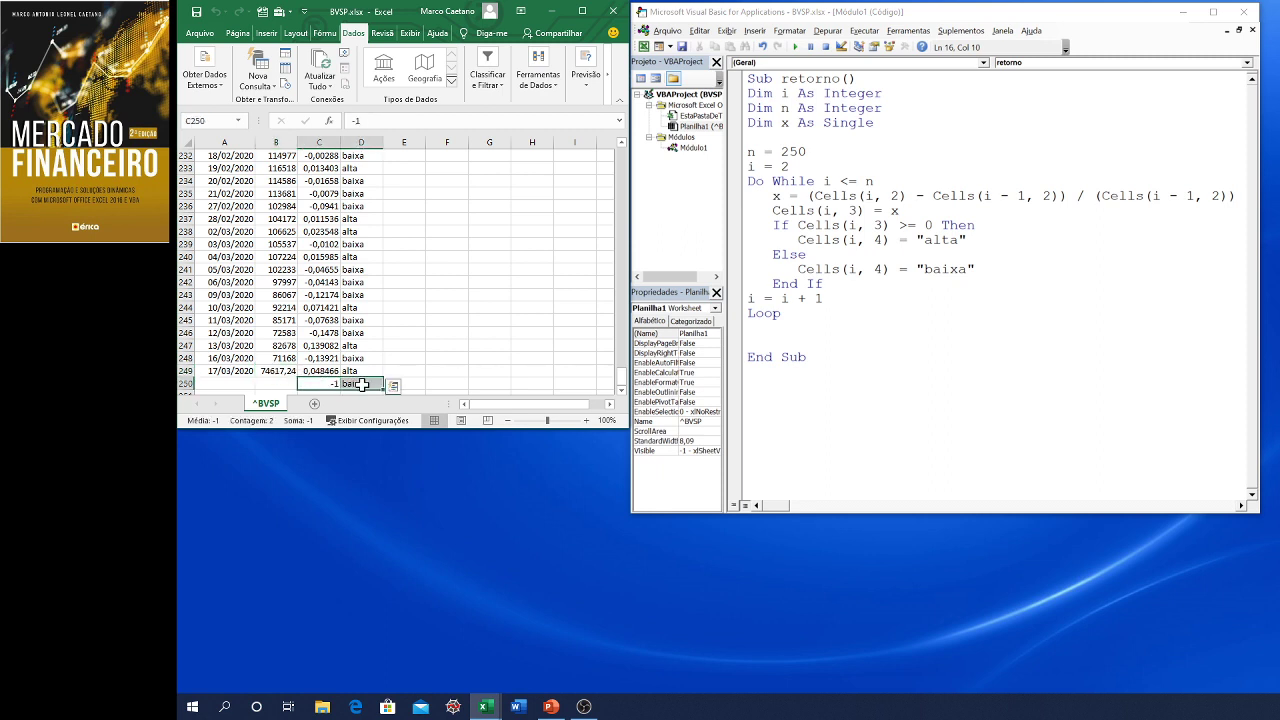
key(Delete)
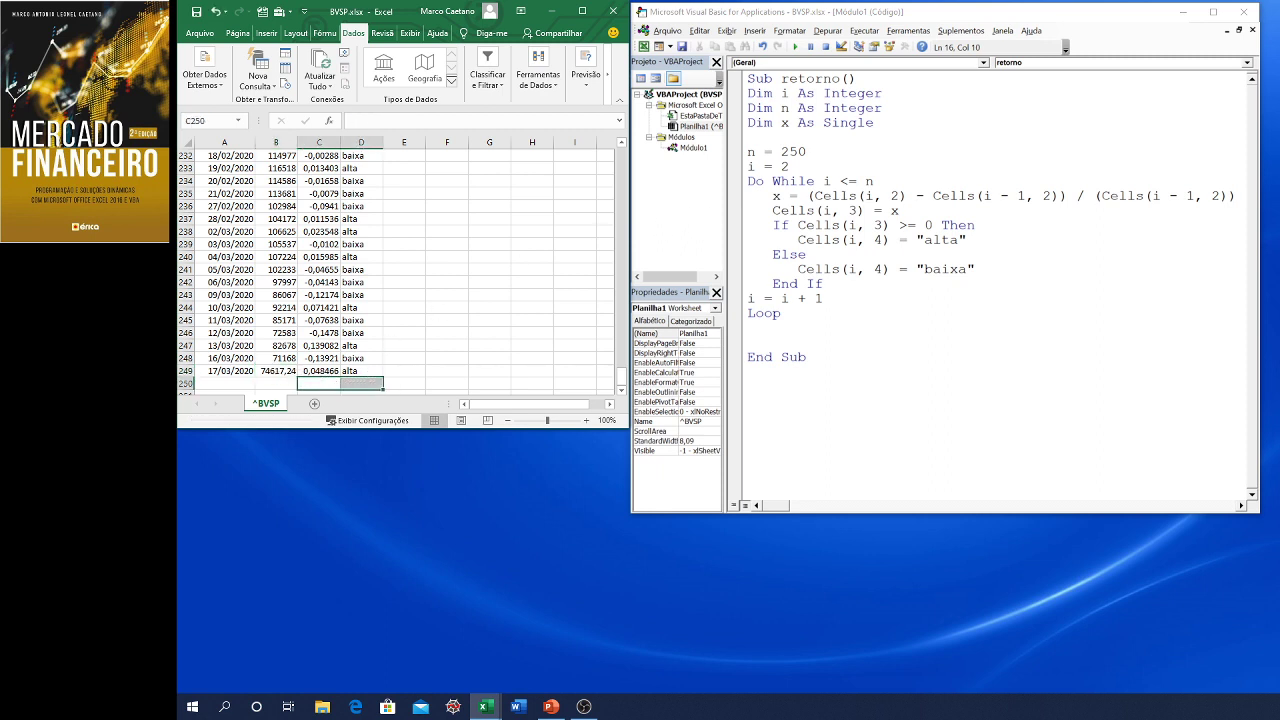
Change n = 250 to n = 249 in retorno and rerun the macro.
click(874, 181)
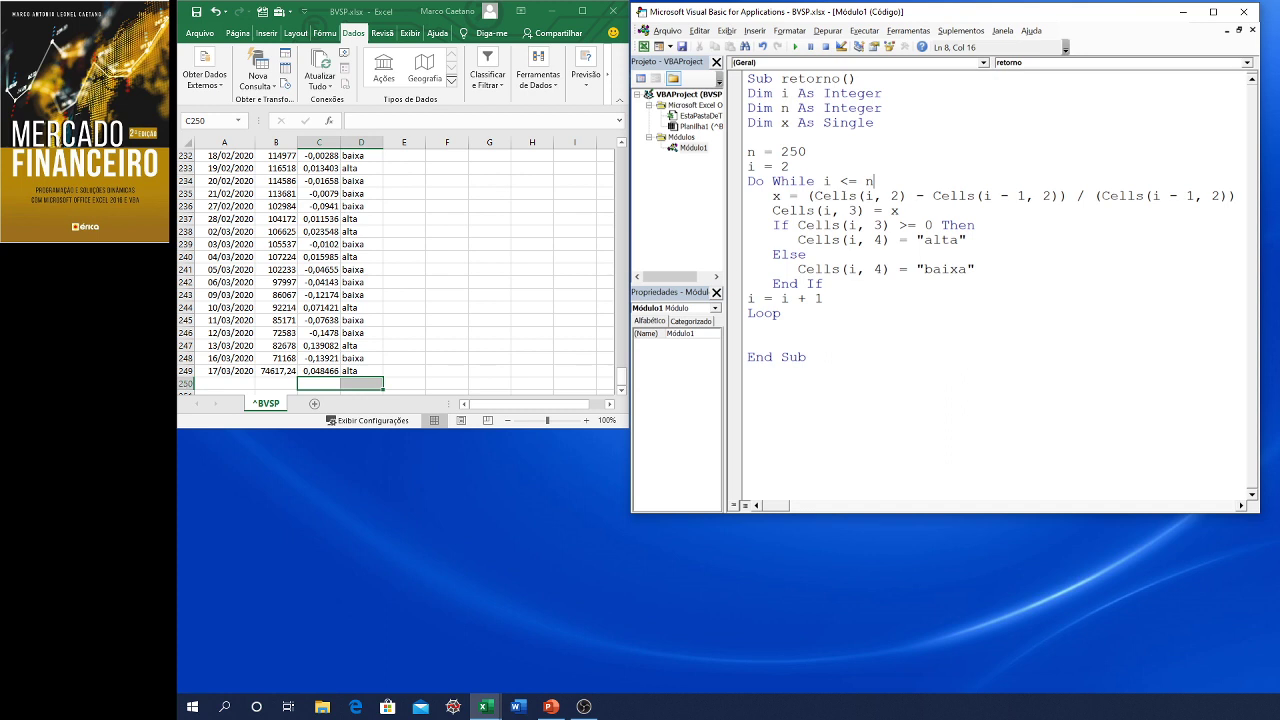
click(807, 151)
key(BackSpace)
key(BackSpace)
text(4)
text(9)
click(796, 48)
scroll(500, 254, up, 5)
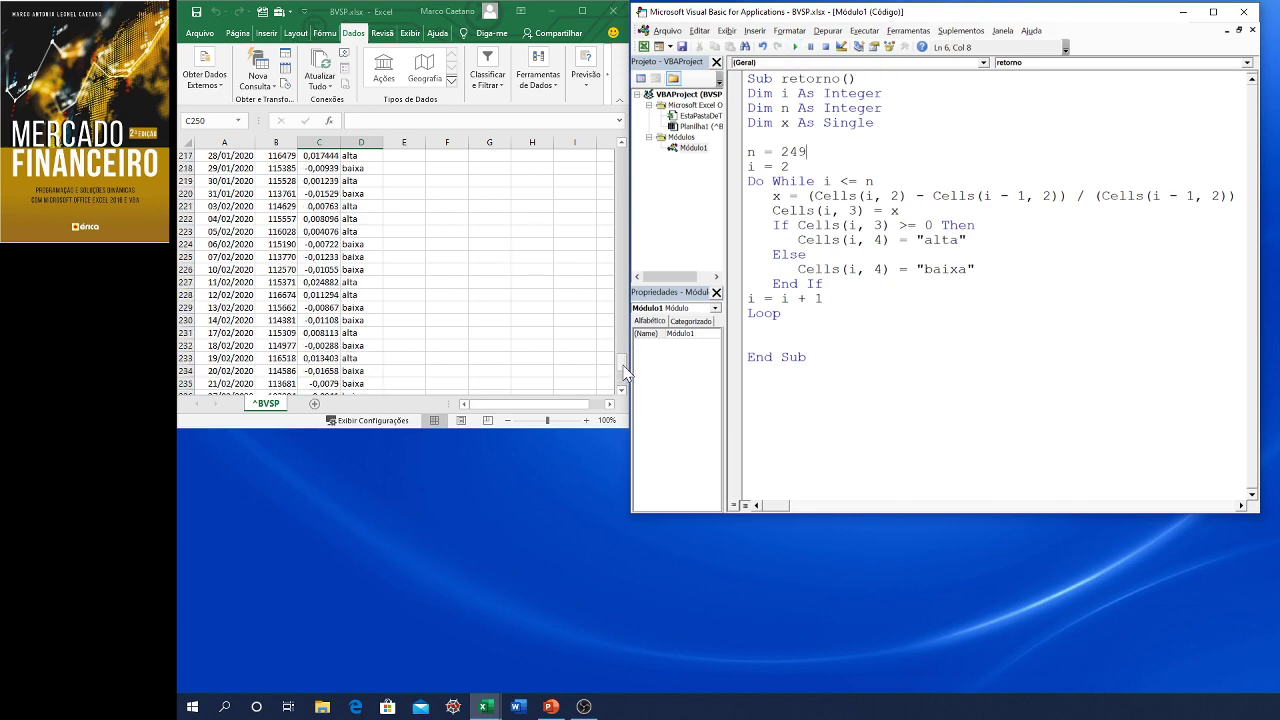
drag(621, 361, 622, 150)
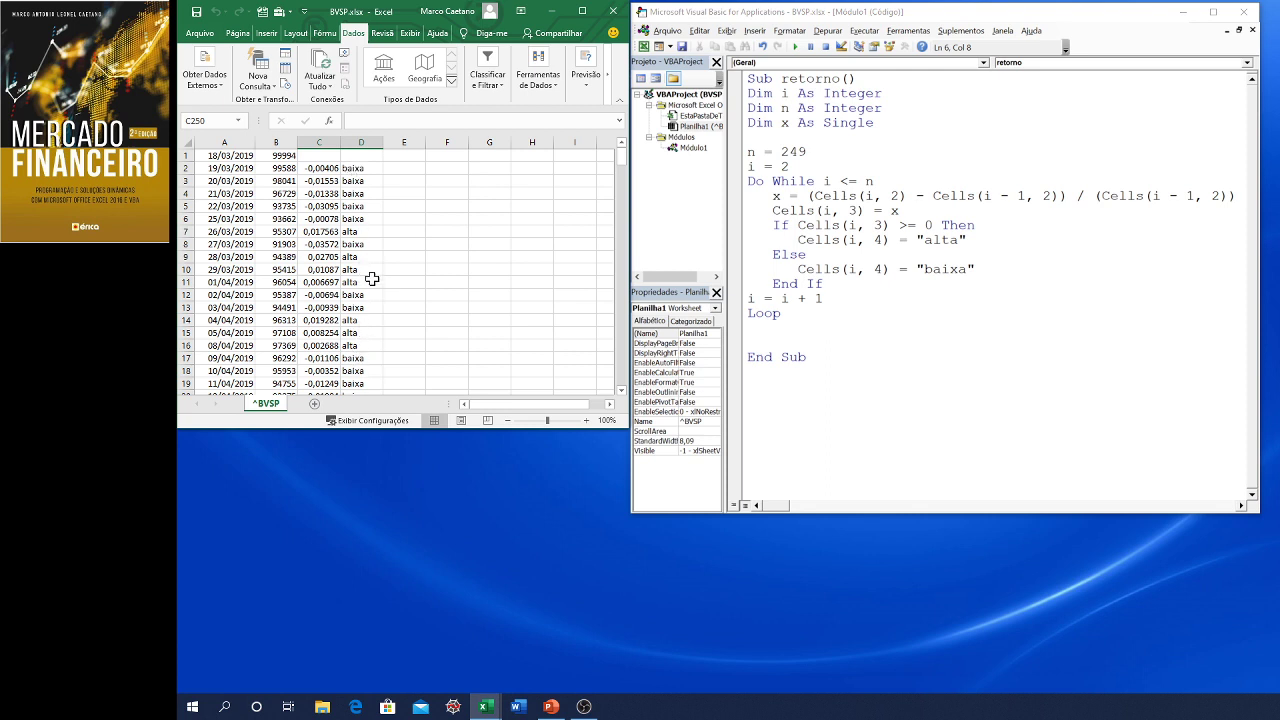
Apply Percent Style to column C and add two decimals, giving values like -0,41%.
click(321, 141)
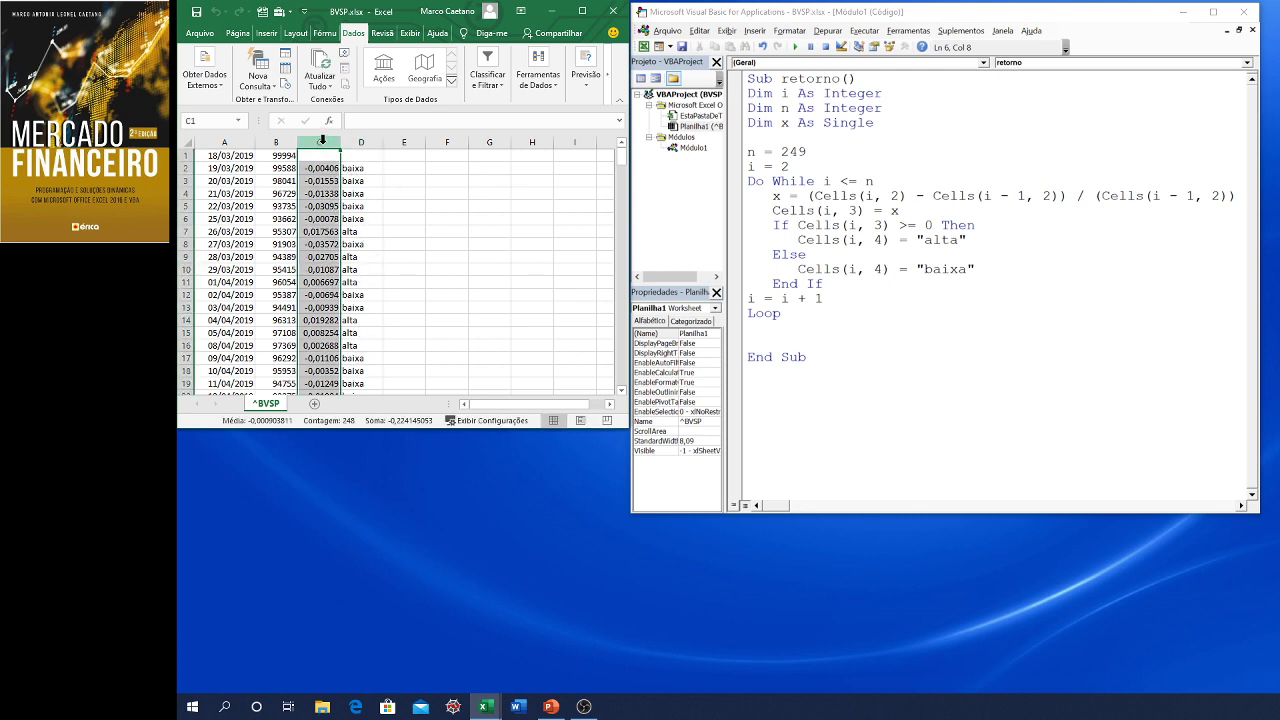
click(265, 34)
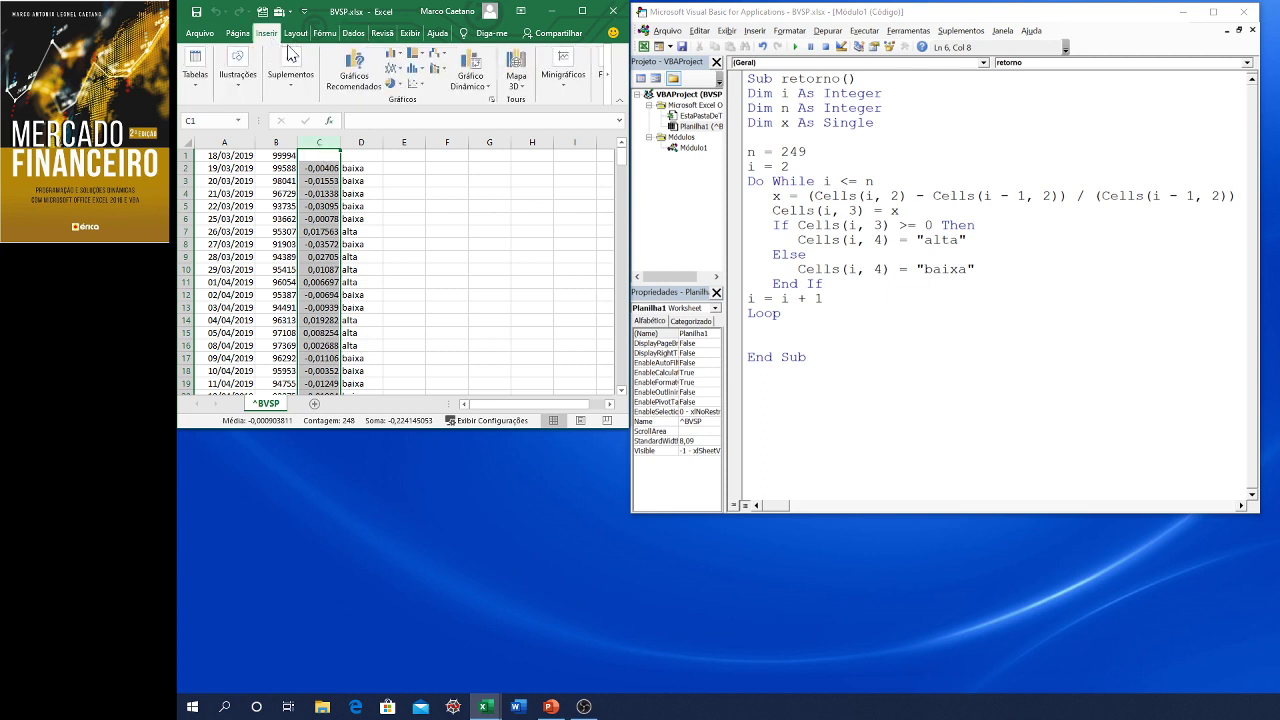
click(237, 33)
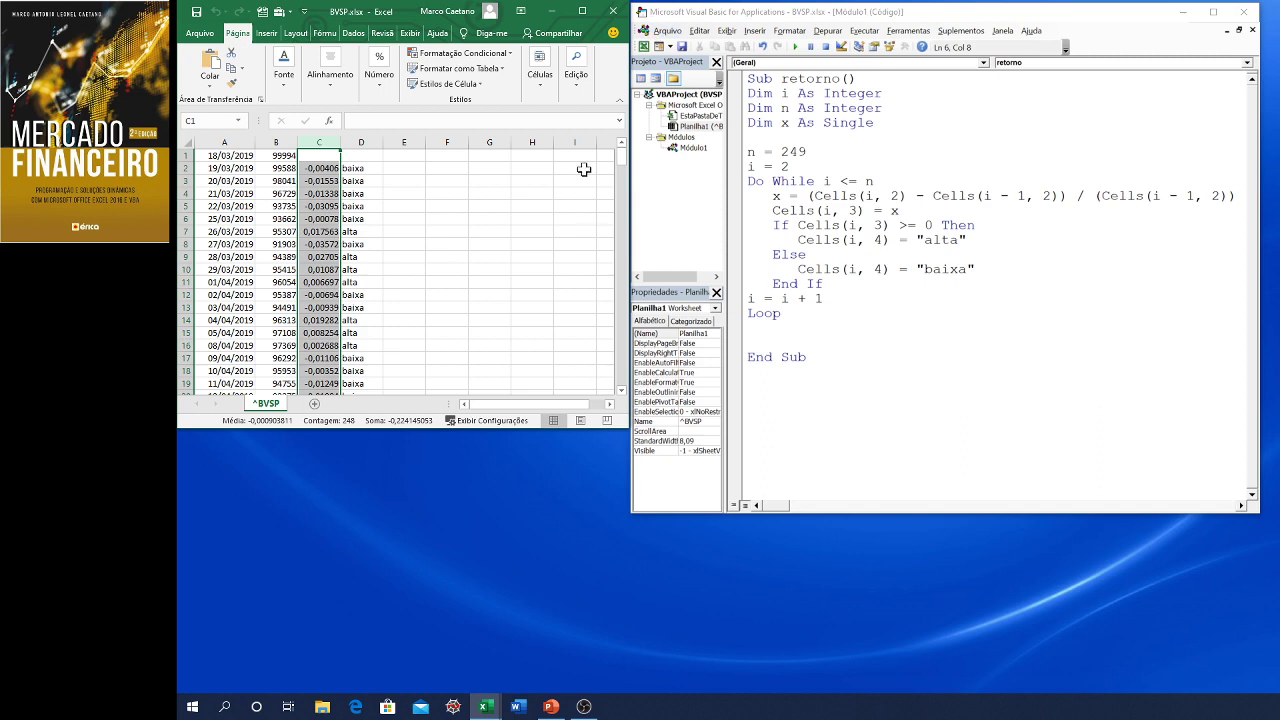
click(582, 11)
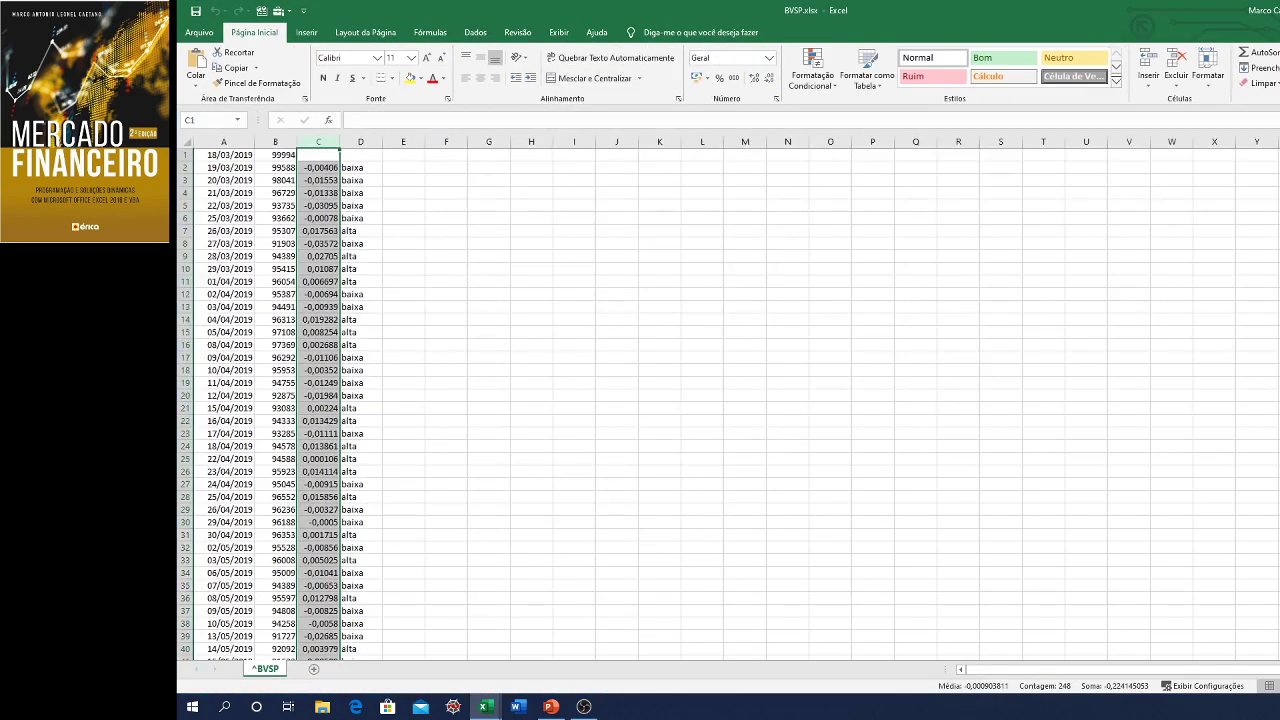
click(719, 78)
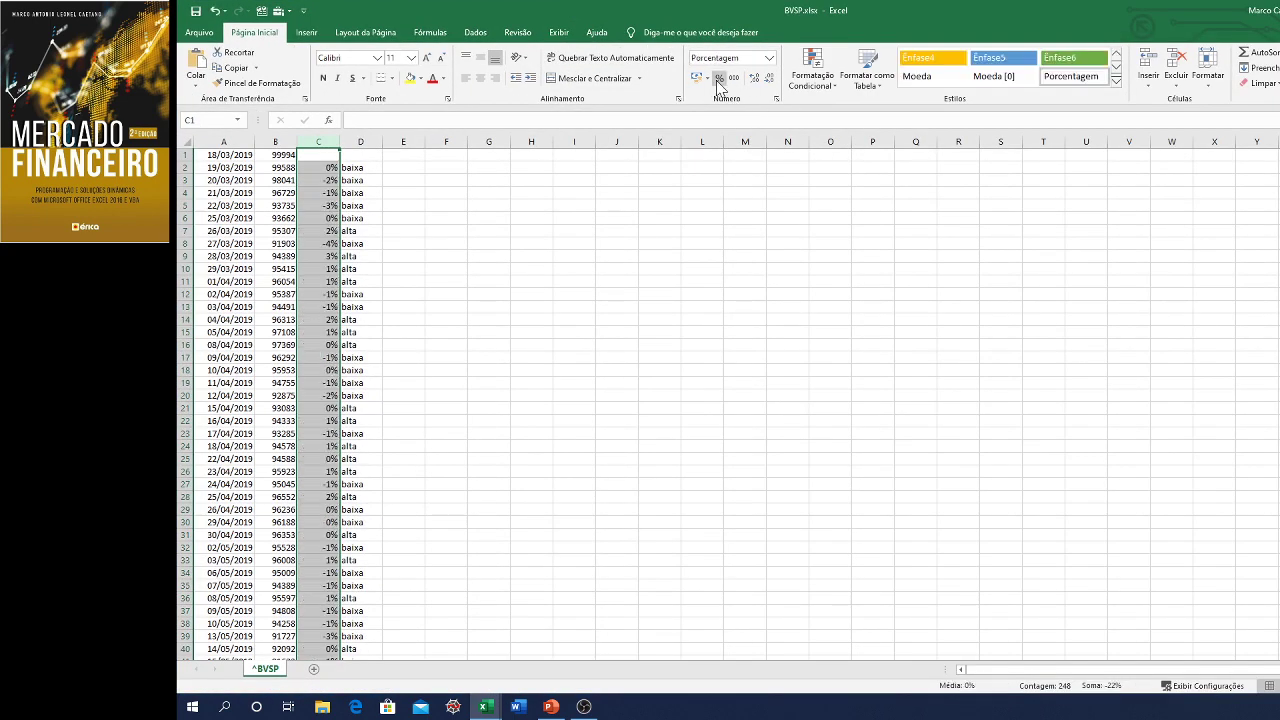
click(753, 78)
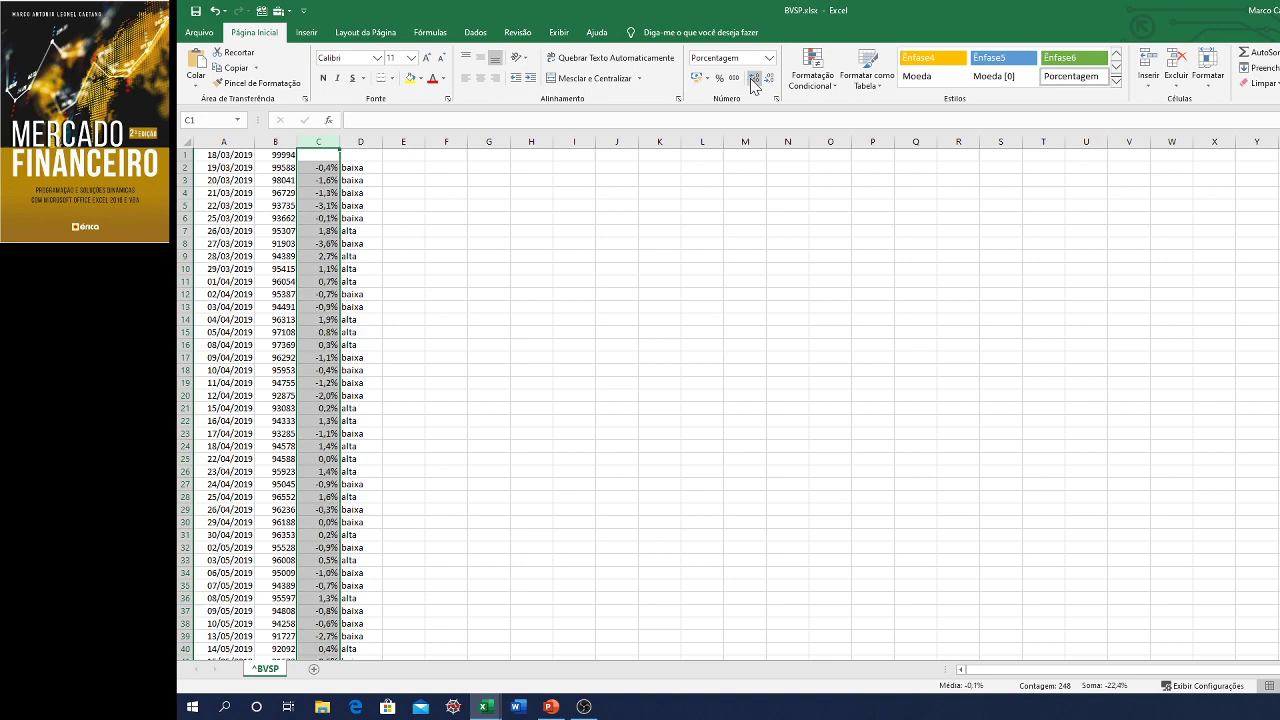
click(753, 78)
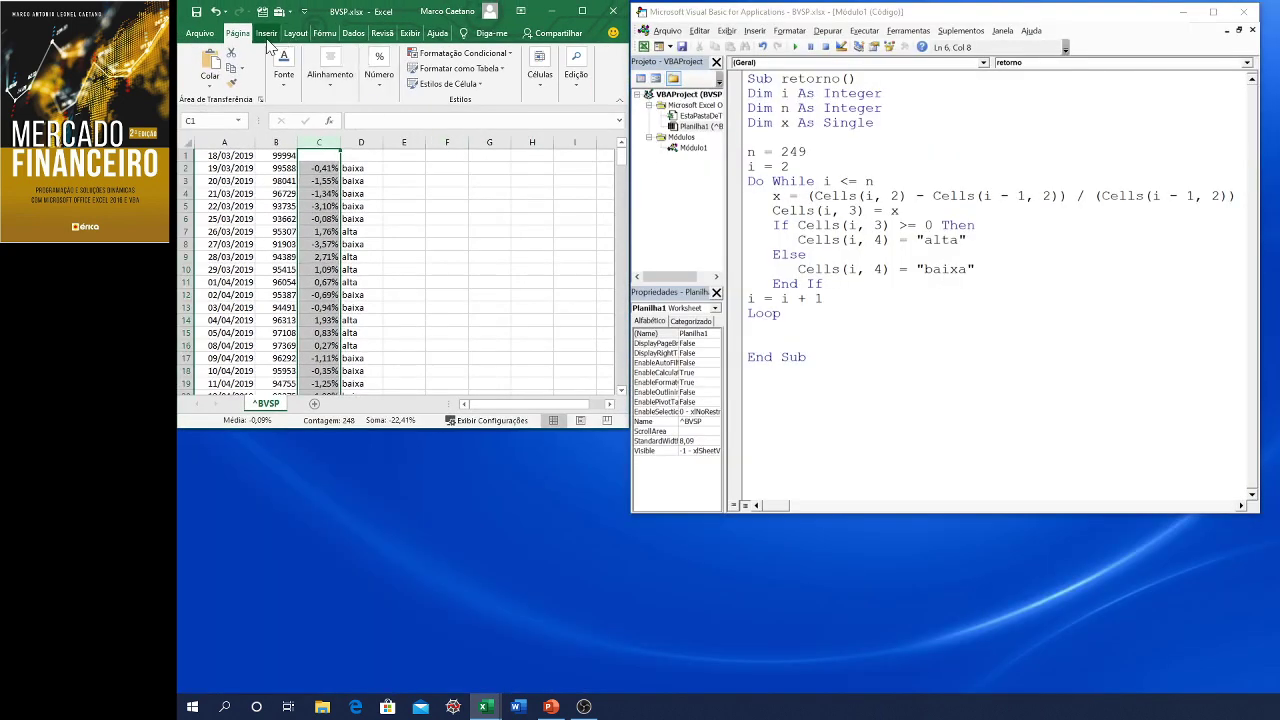
Insert a Line chart of column C's returns, then bring the PowerPoint slides forward.
click(266, 36)
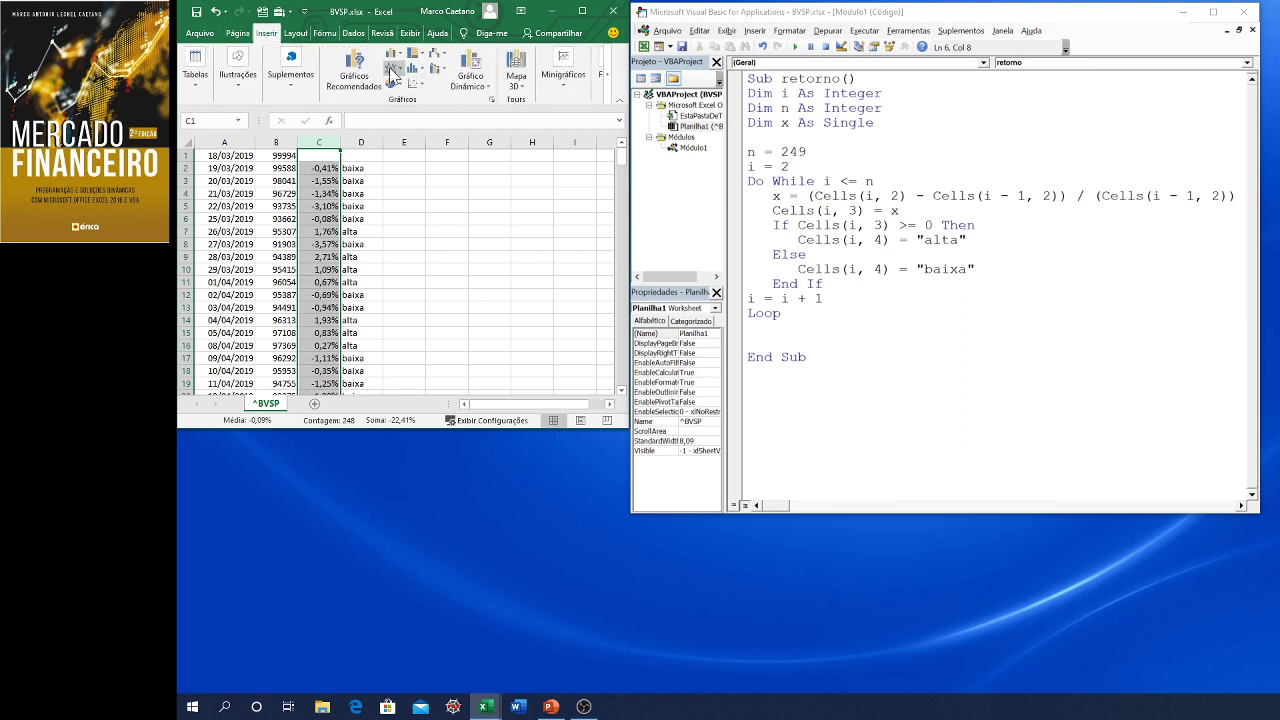
click(392, 74)
click(397, 112)
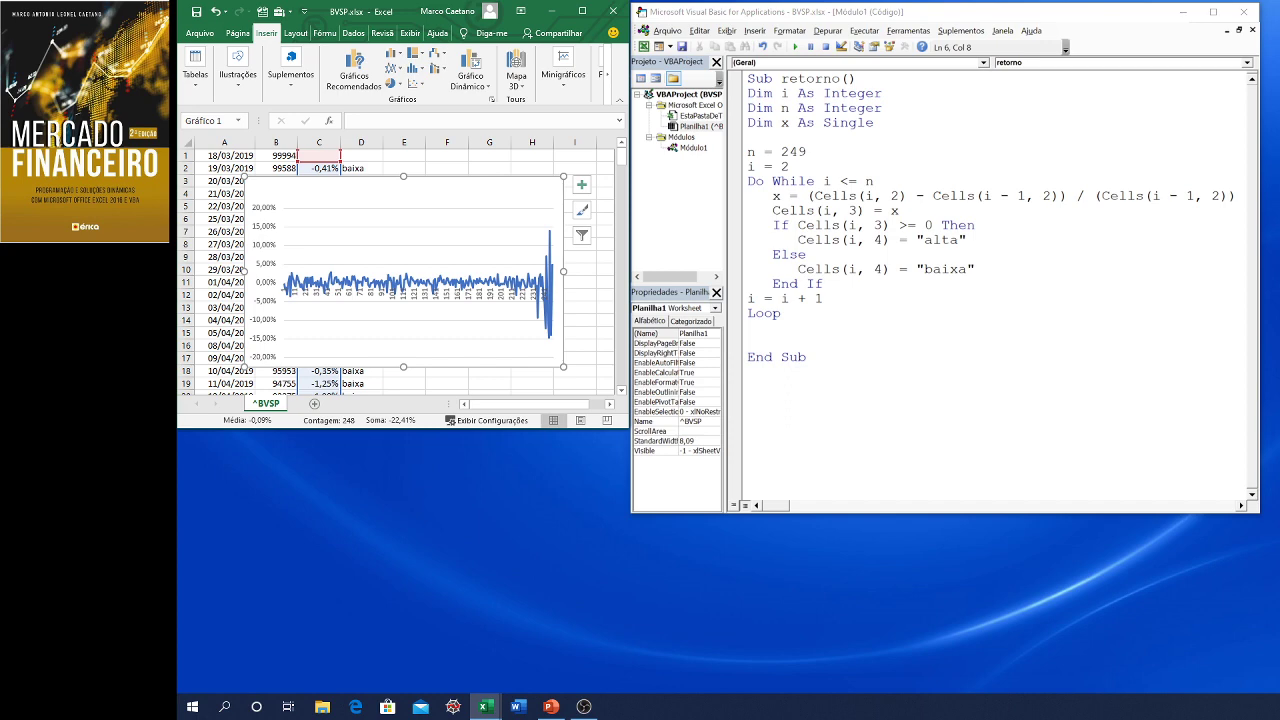
click(550, 706)
scroll(947, 512, up, 2)
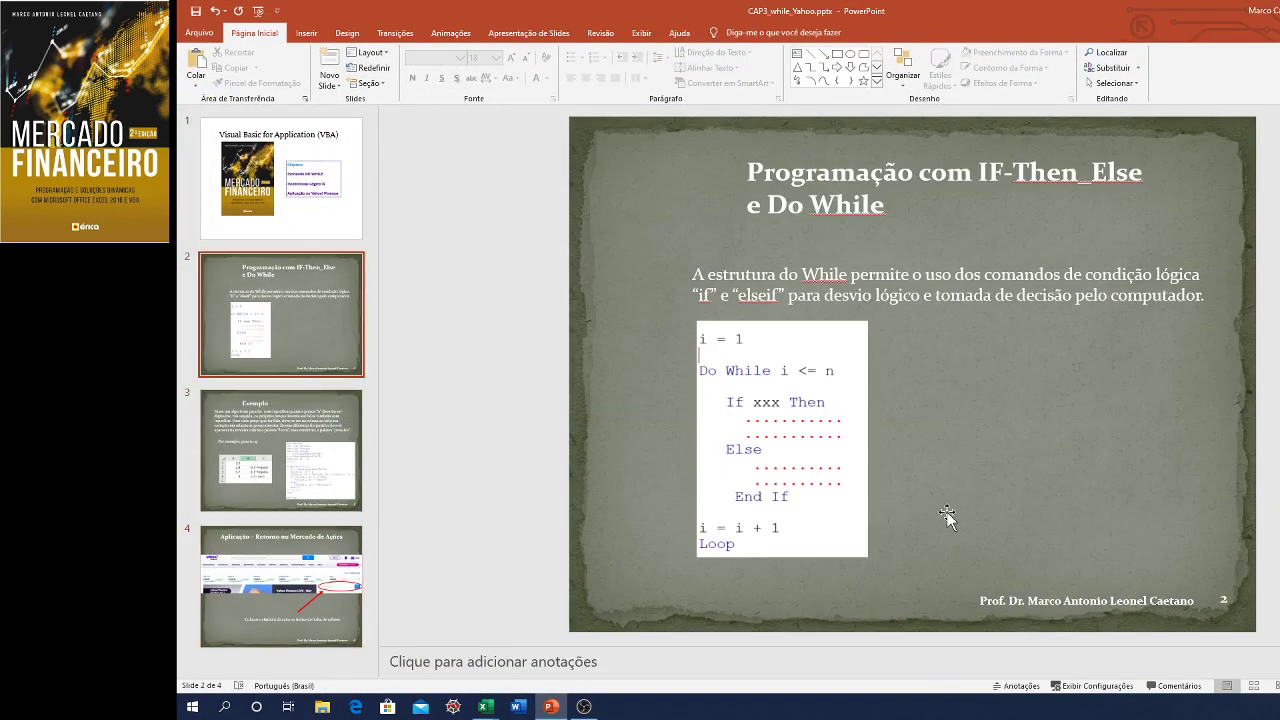
Scroll to slide 3 "Exemplo", then bring BVSP.xlsx back in front.
scroll(947, 512, down, 1)
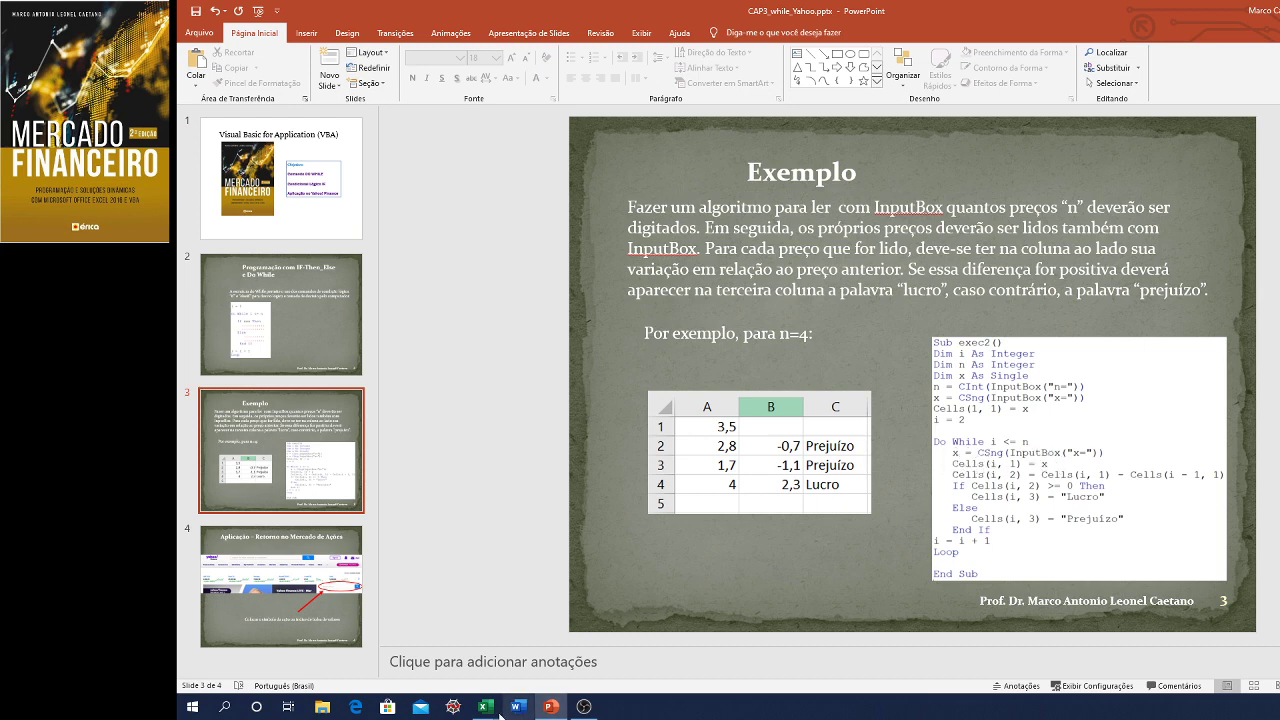
mouse_move(484, 707)
click(472, 688)
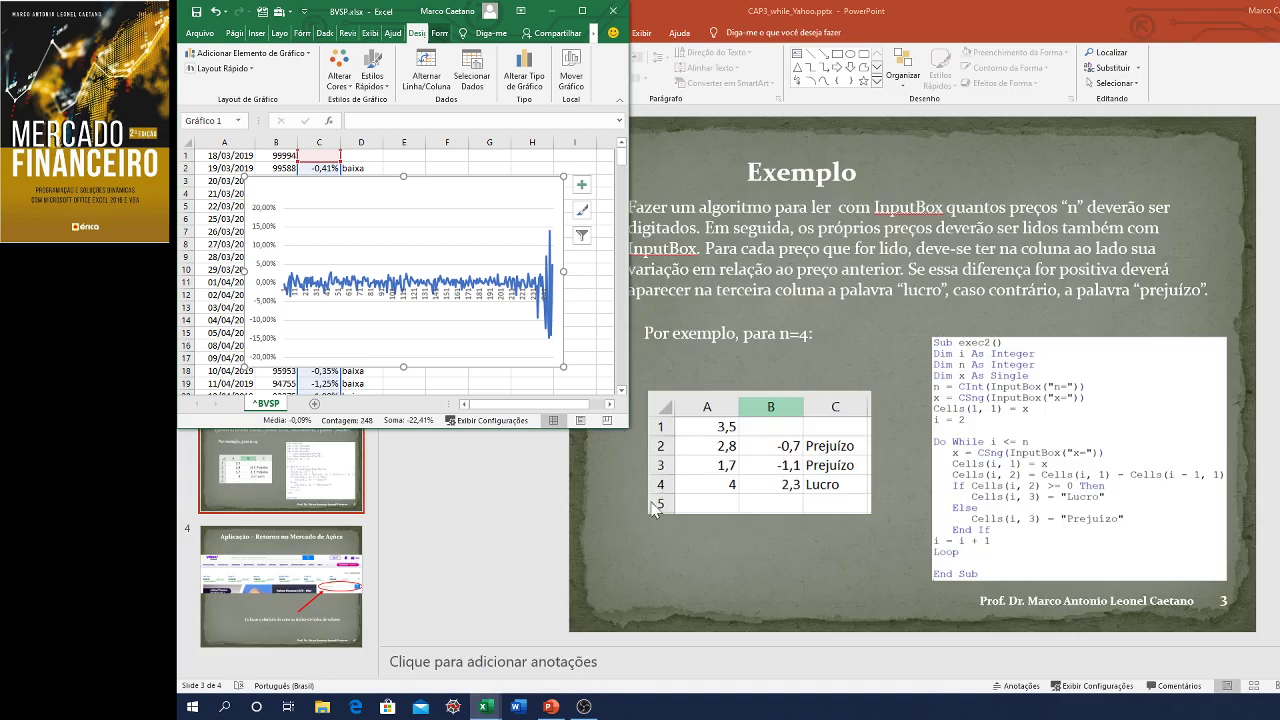